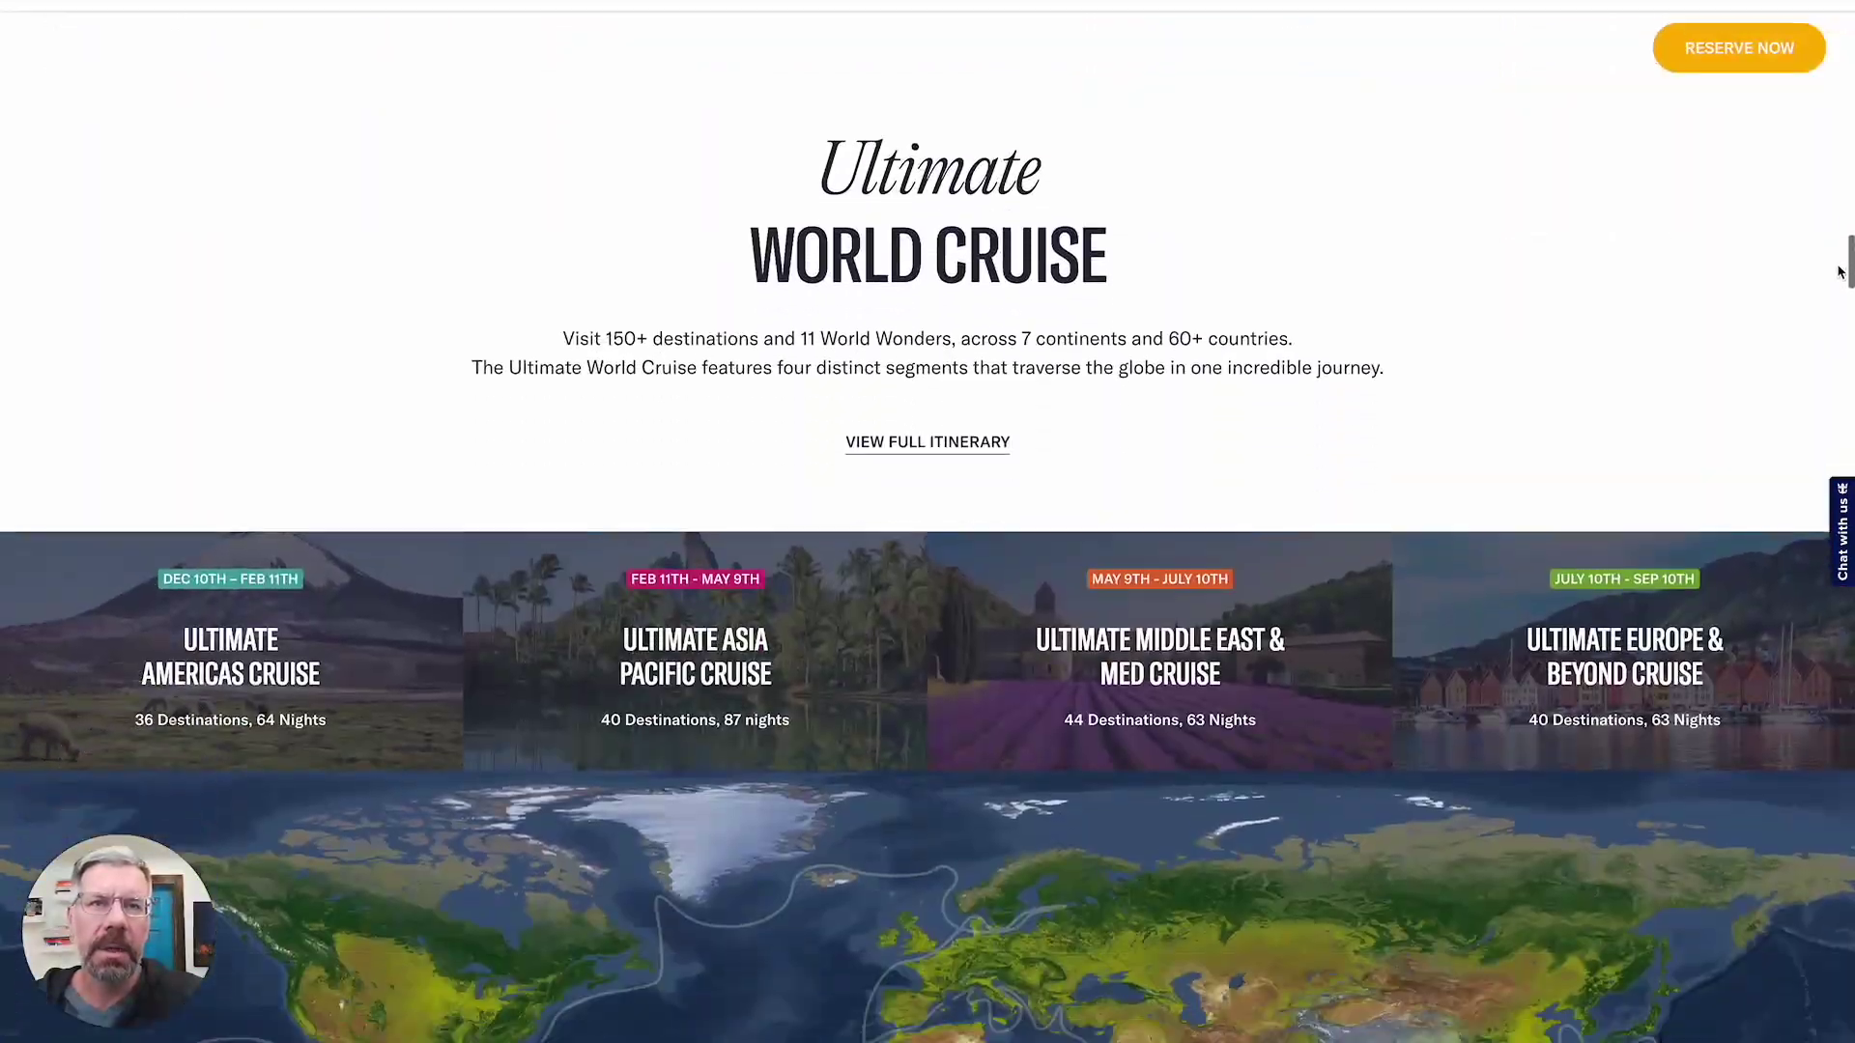
Scroll through the sections of the Royal Caribbean cruise page
drag(1841, 271, 1839, 313)
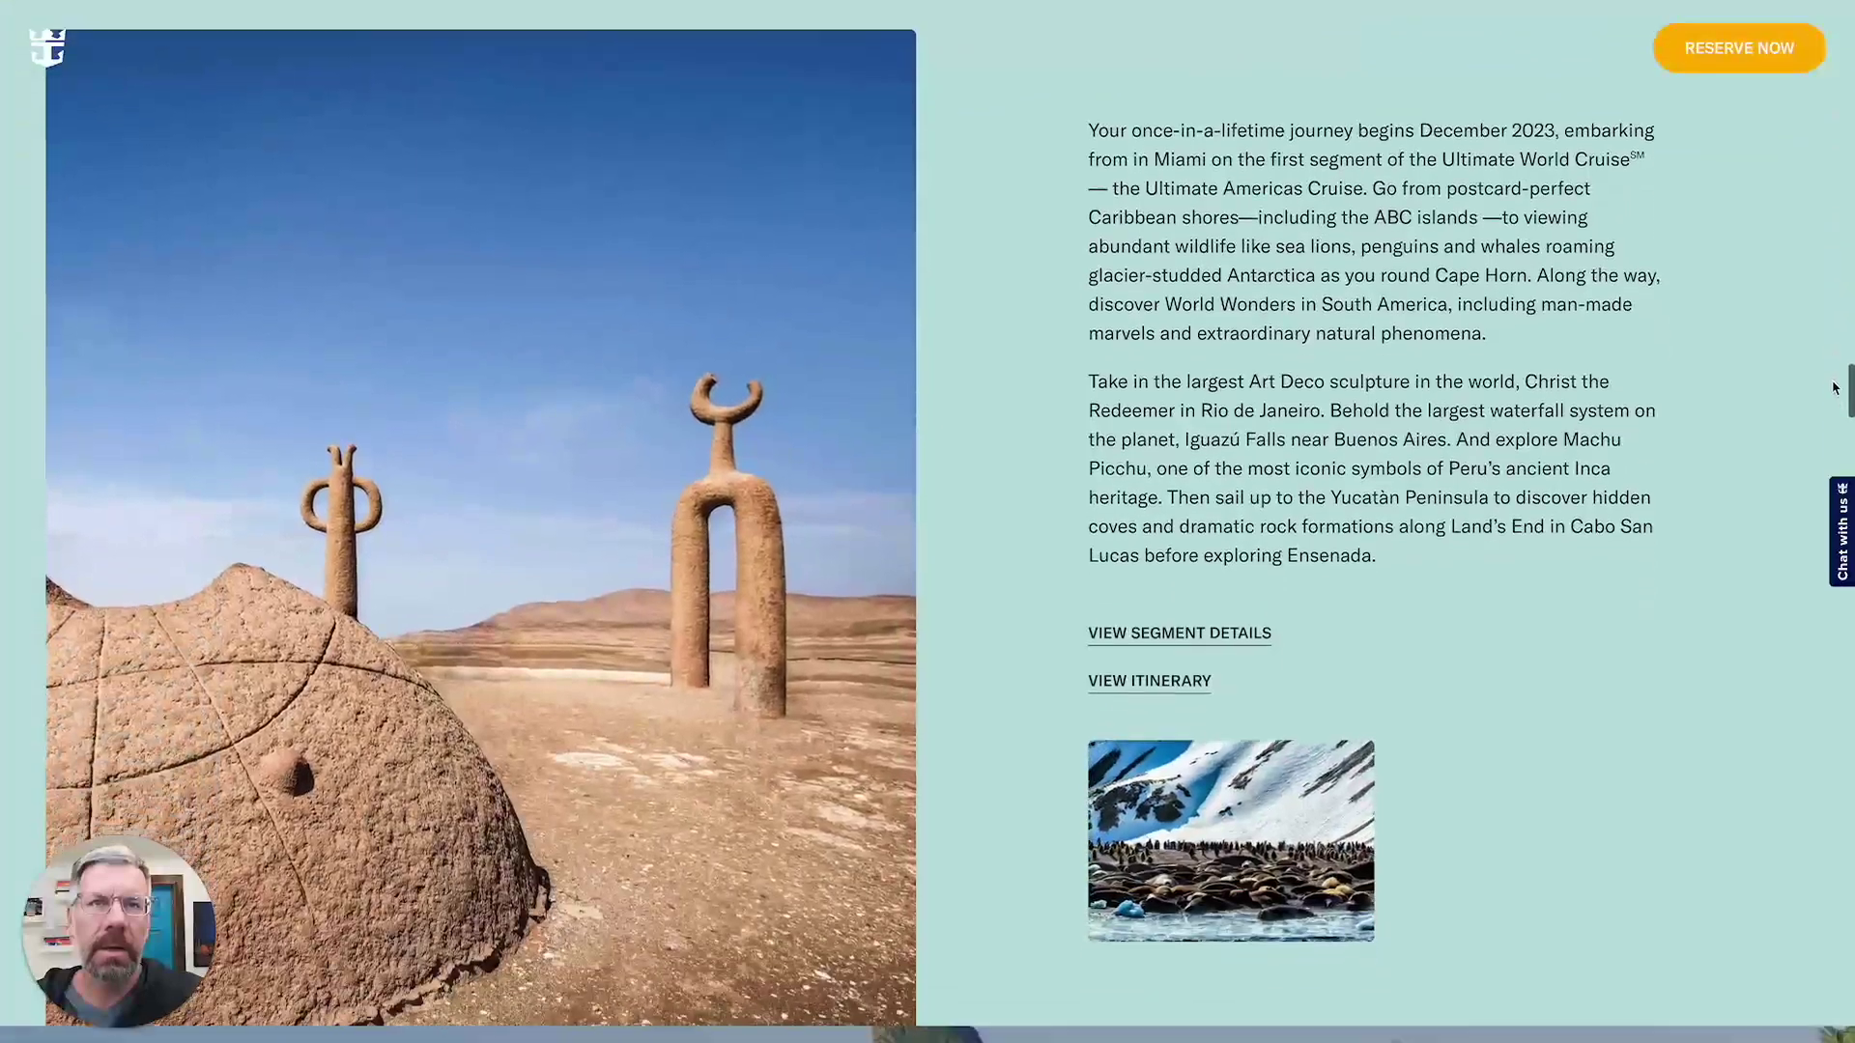
drag(1836, 388, 1832, 399)
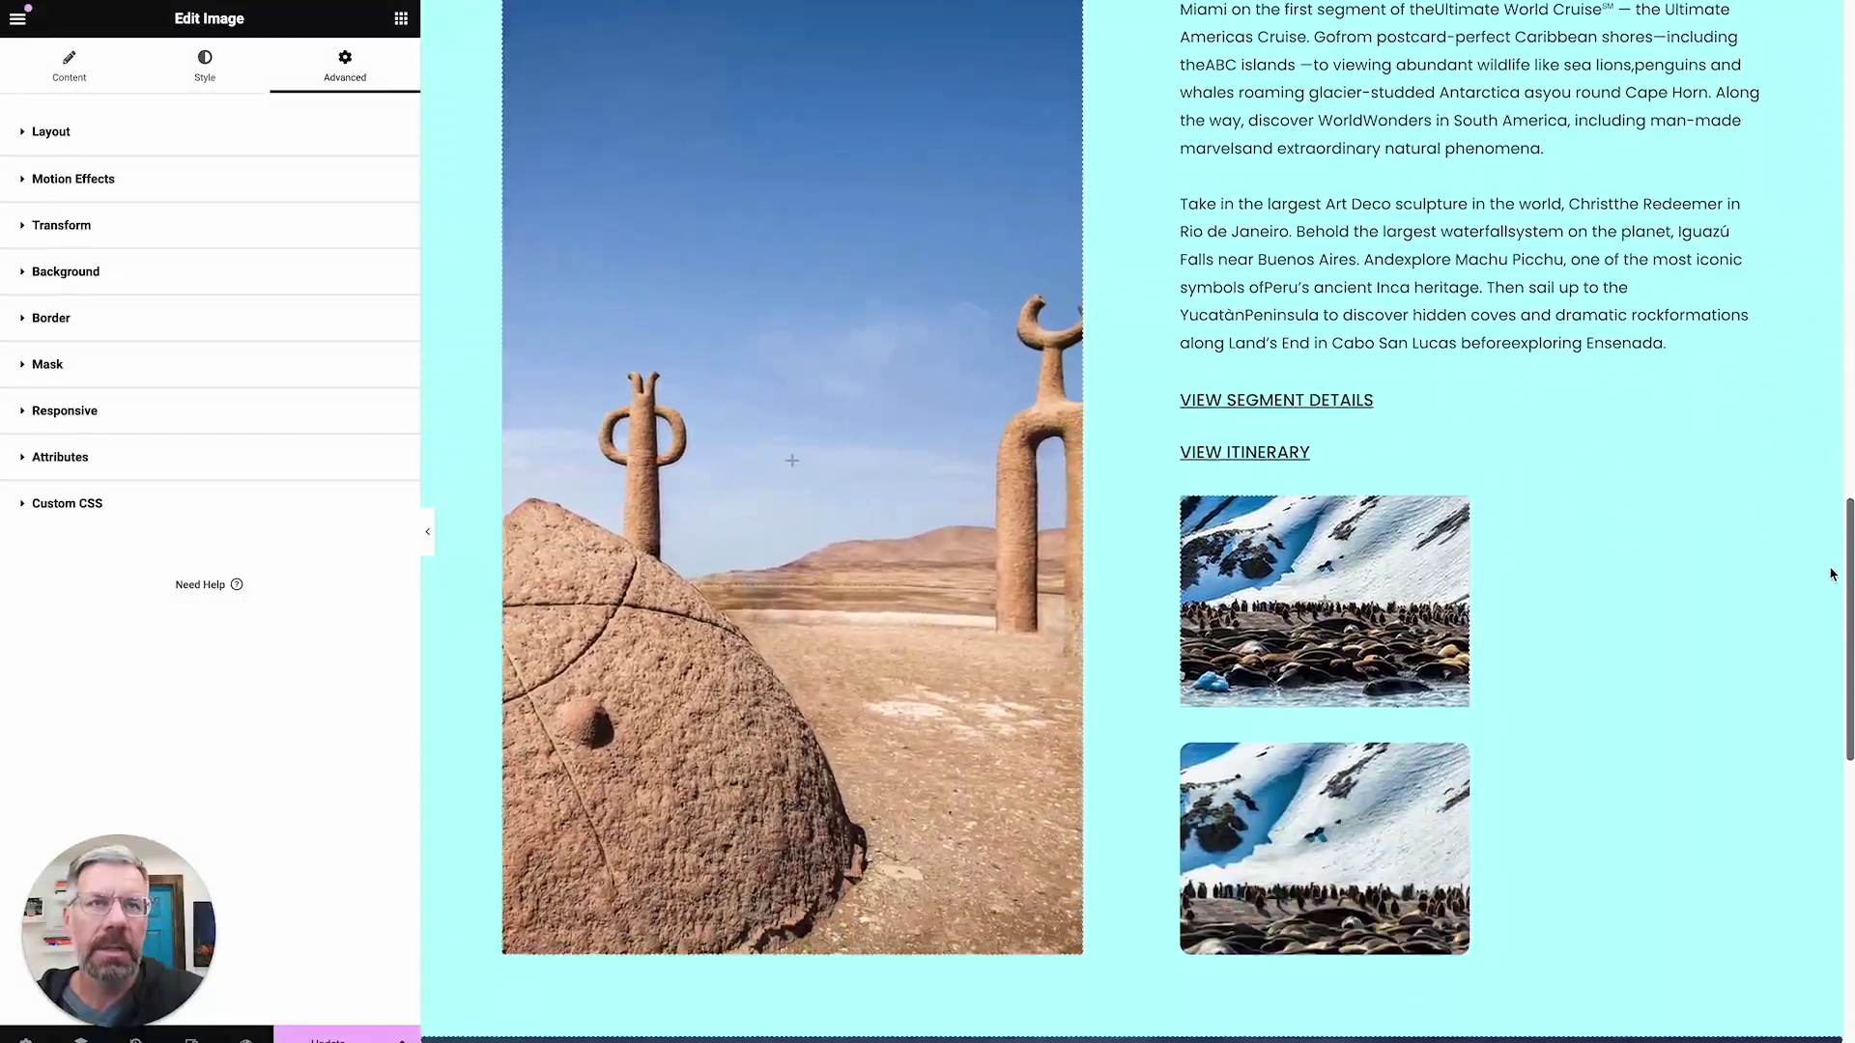
Scroll the Elementor canvas down to the mountain hero container
drag(1847, 574, 1833, 172)
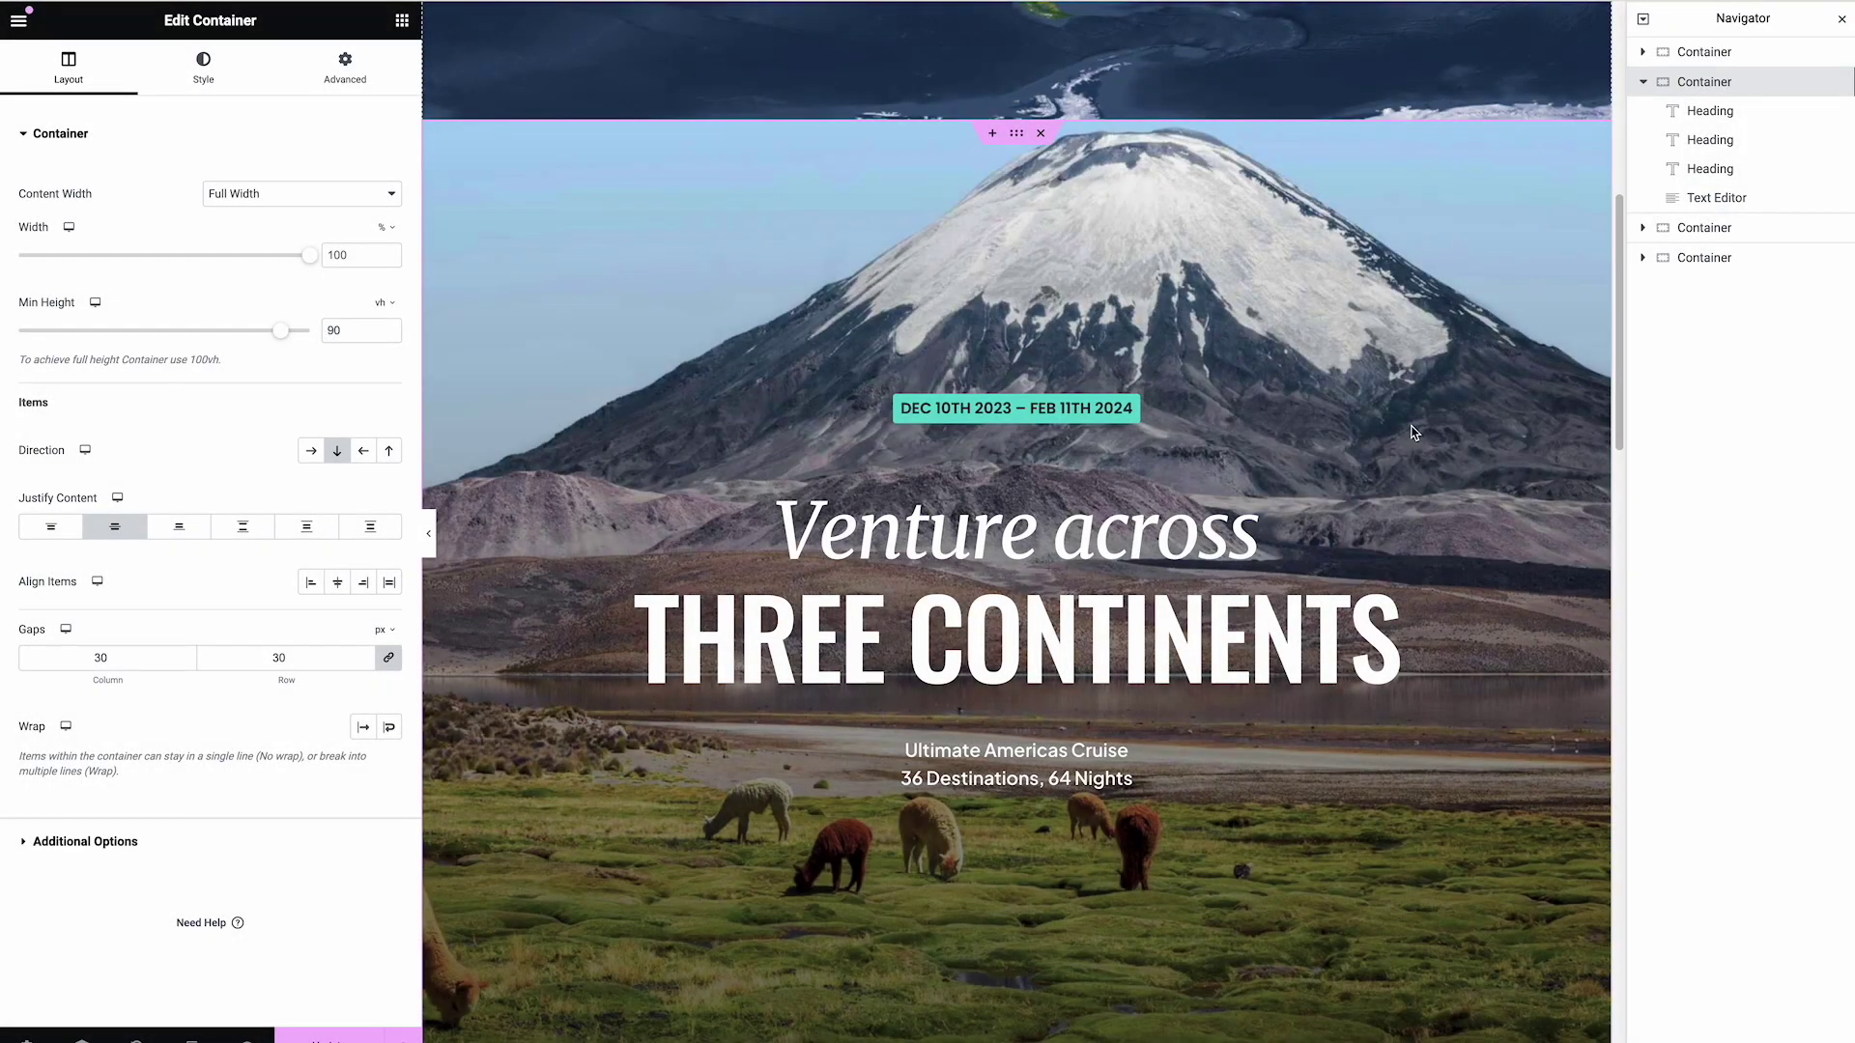
scroll(1412, 434, up, 1)
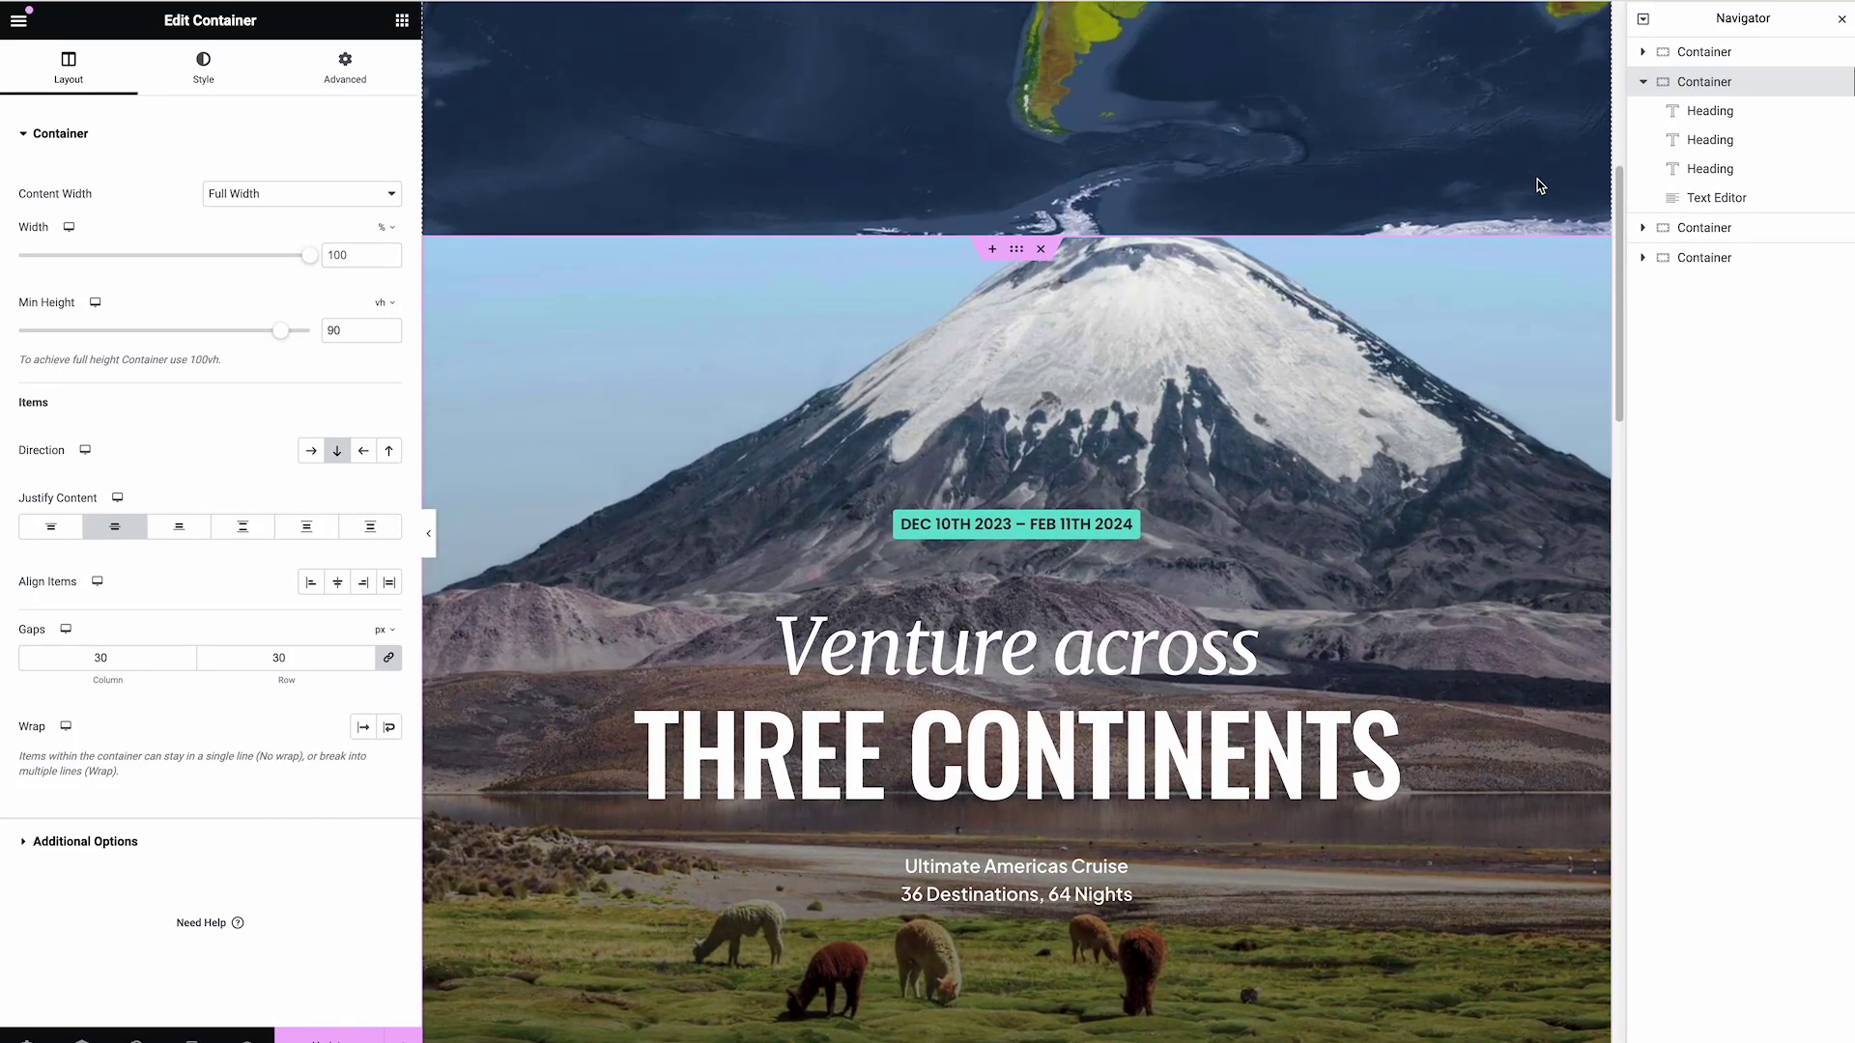
scroll(1542, 193, up, 5)
scroll(1550, 211, down, 2)
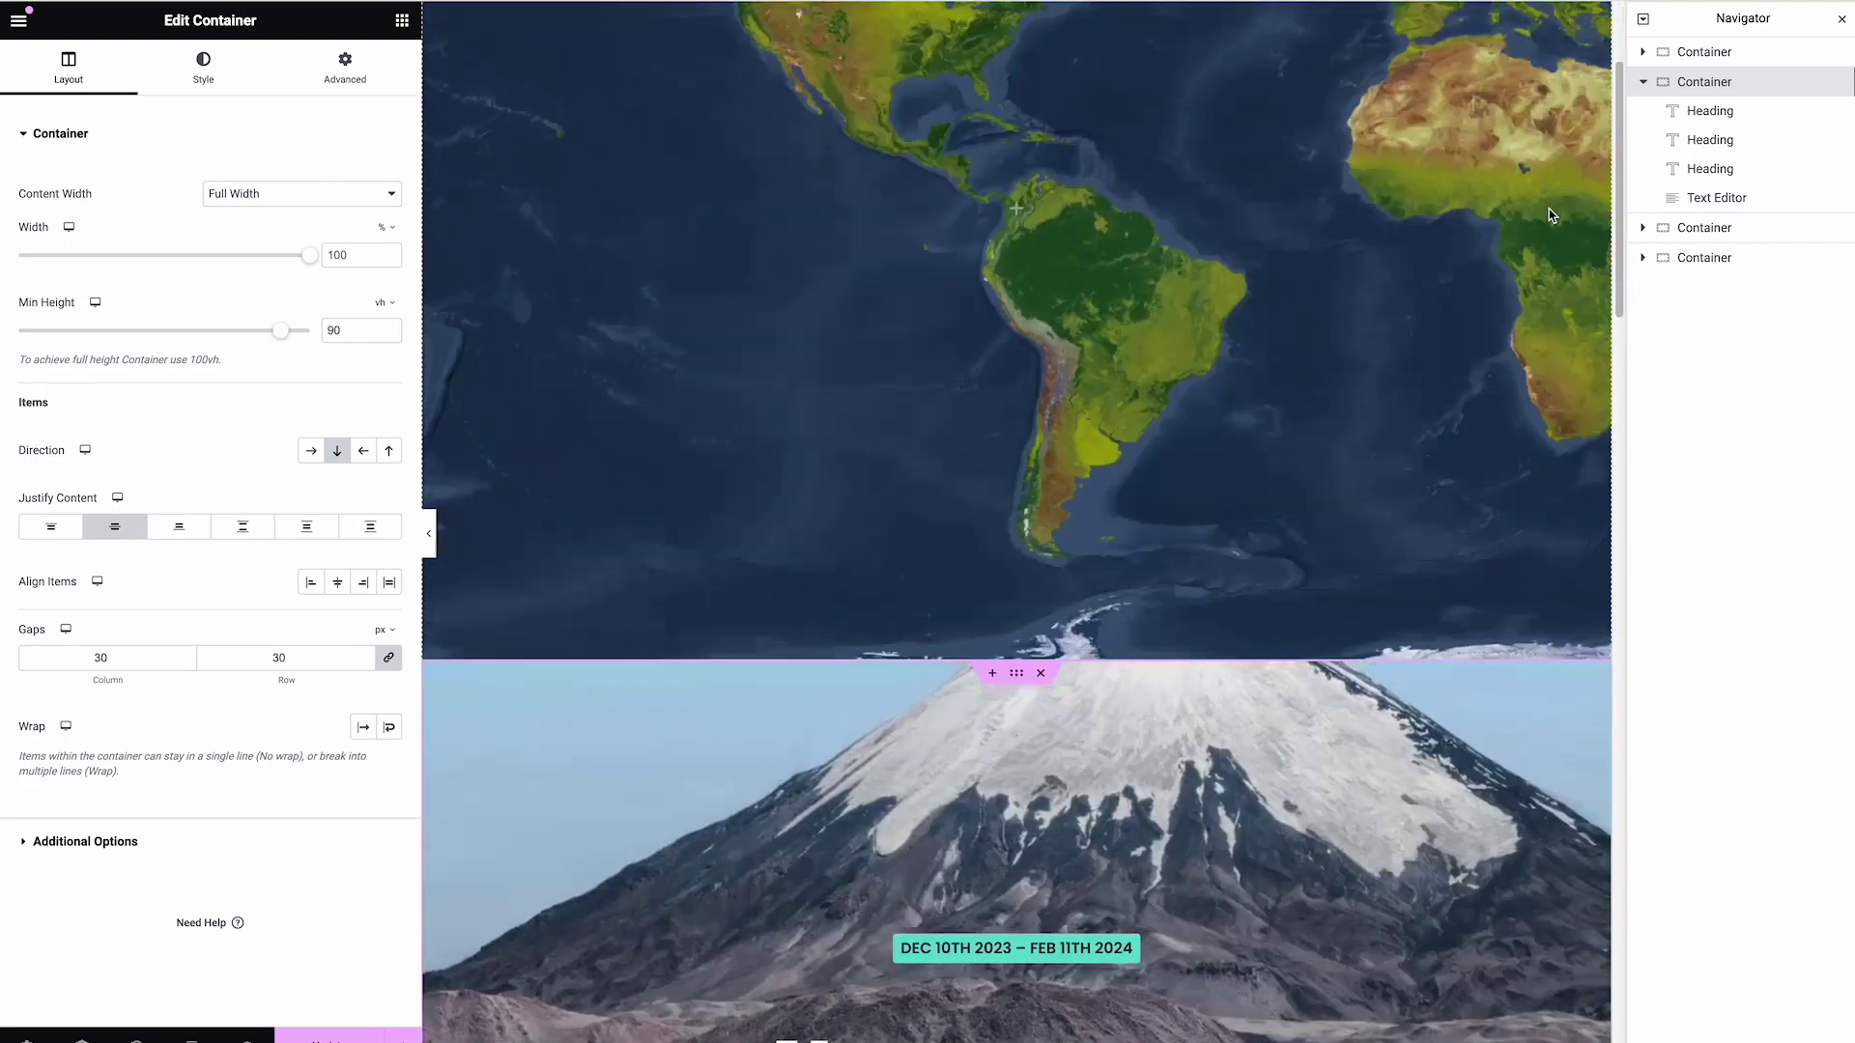
scroll(1550, 212, down, 10)
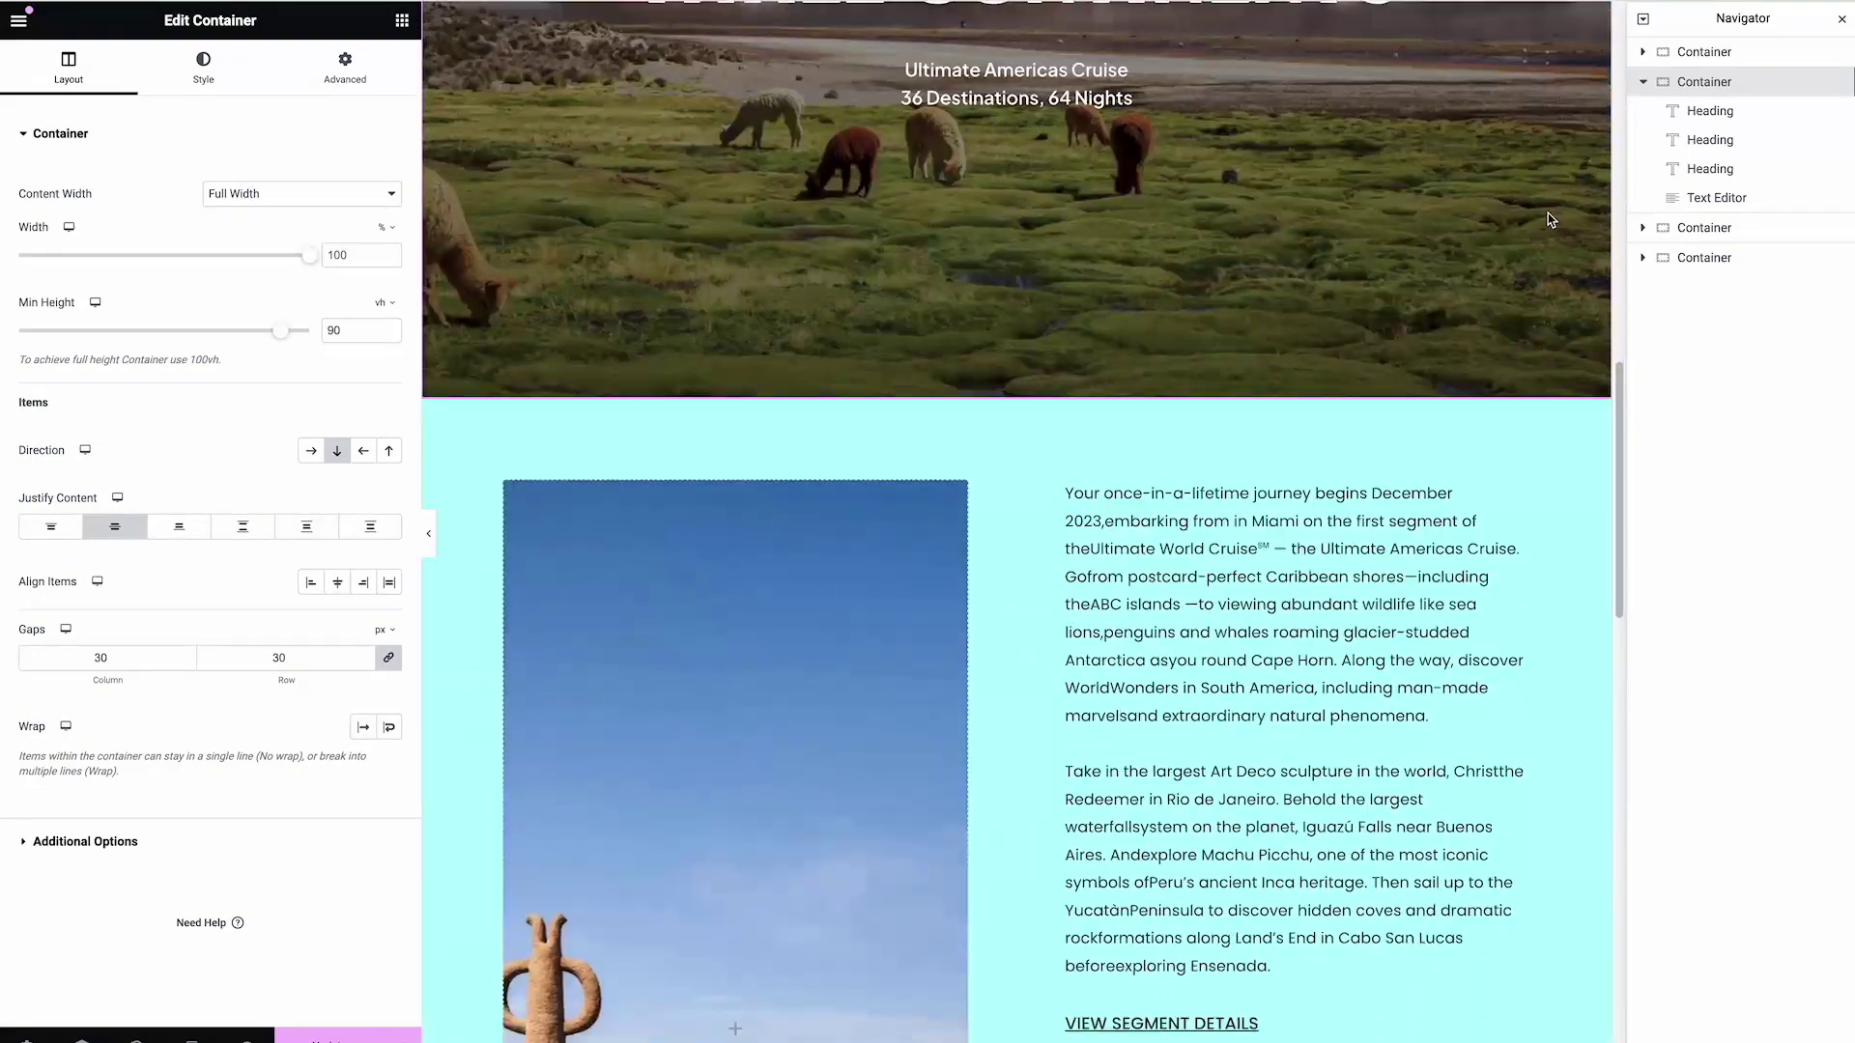
scroll(1550, 220, down, 7)
scroll(1549, 225, up, 12)
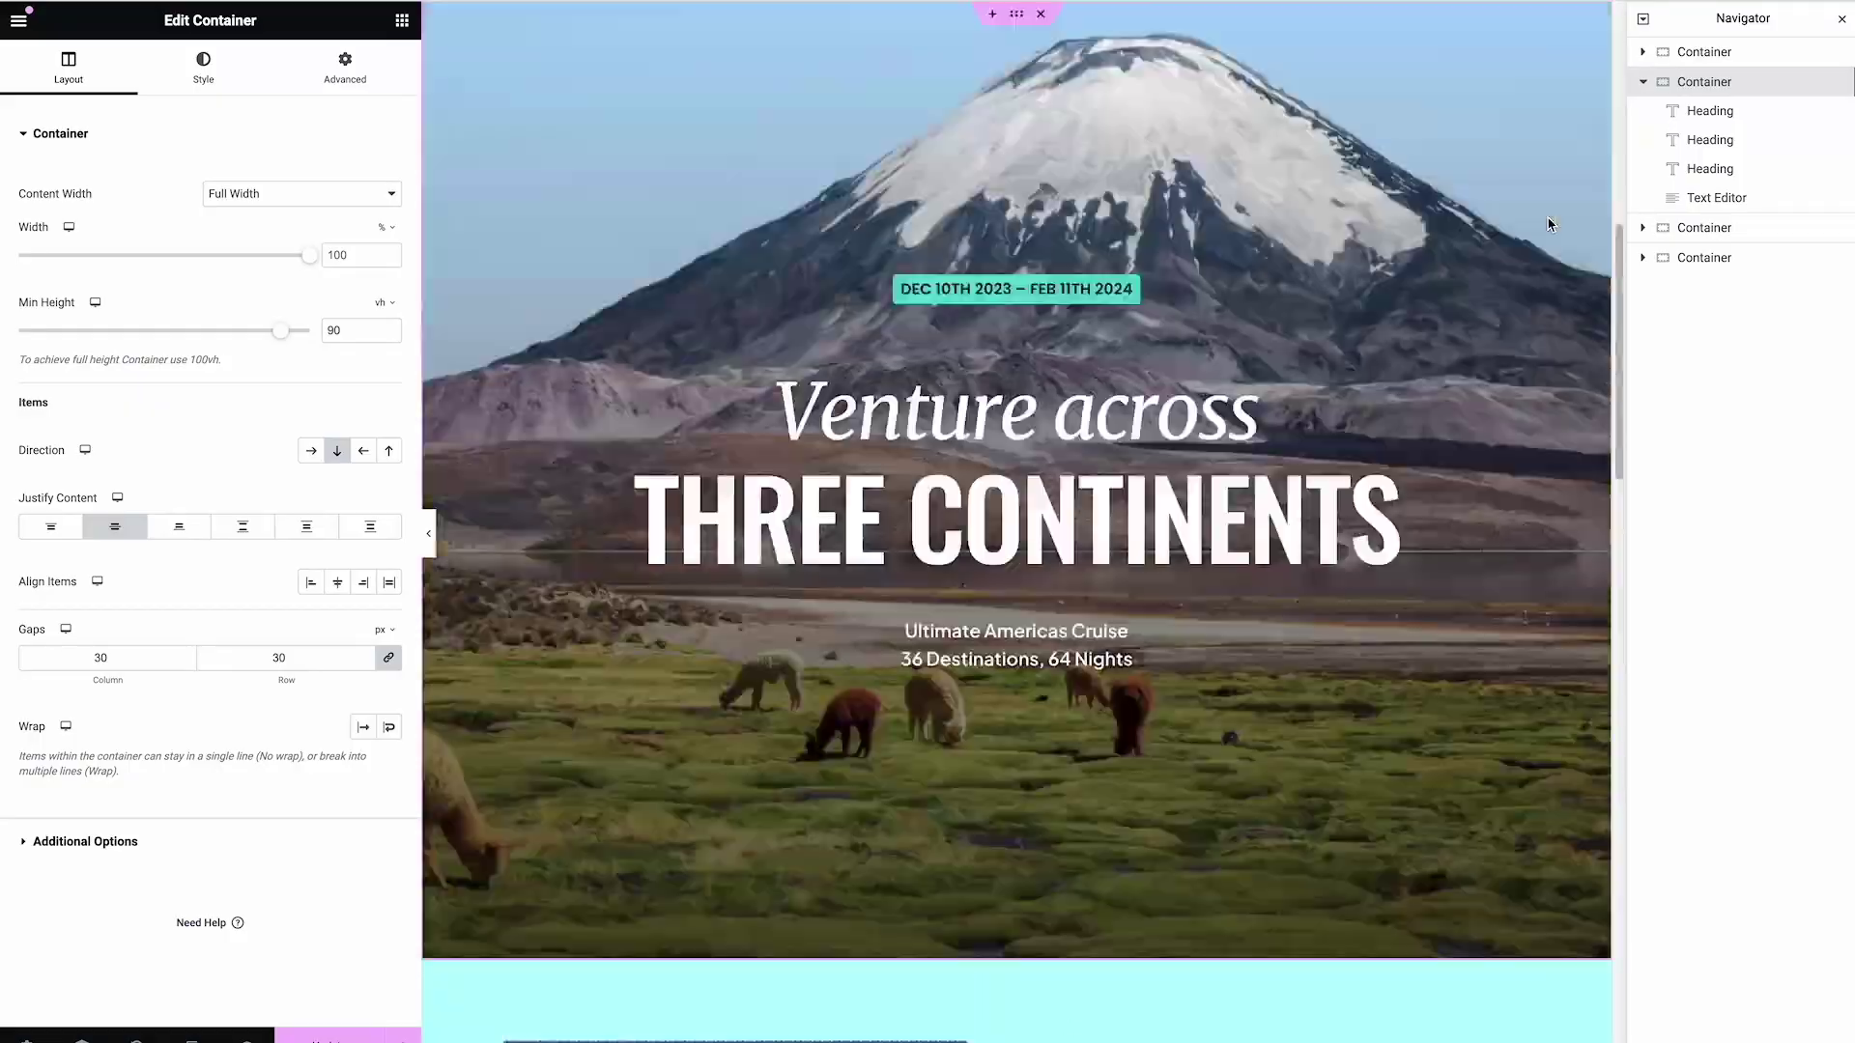
scroll(1546, 232, up, 2)
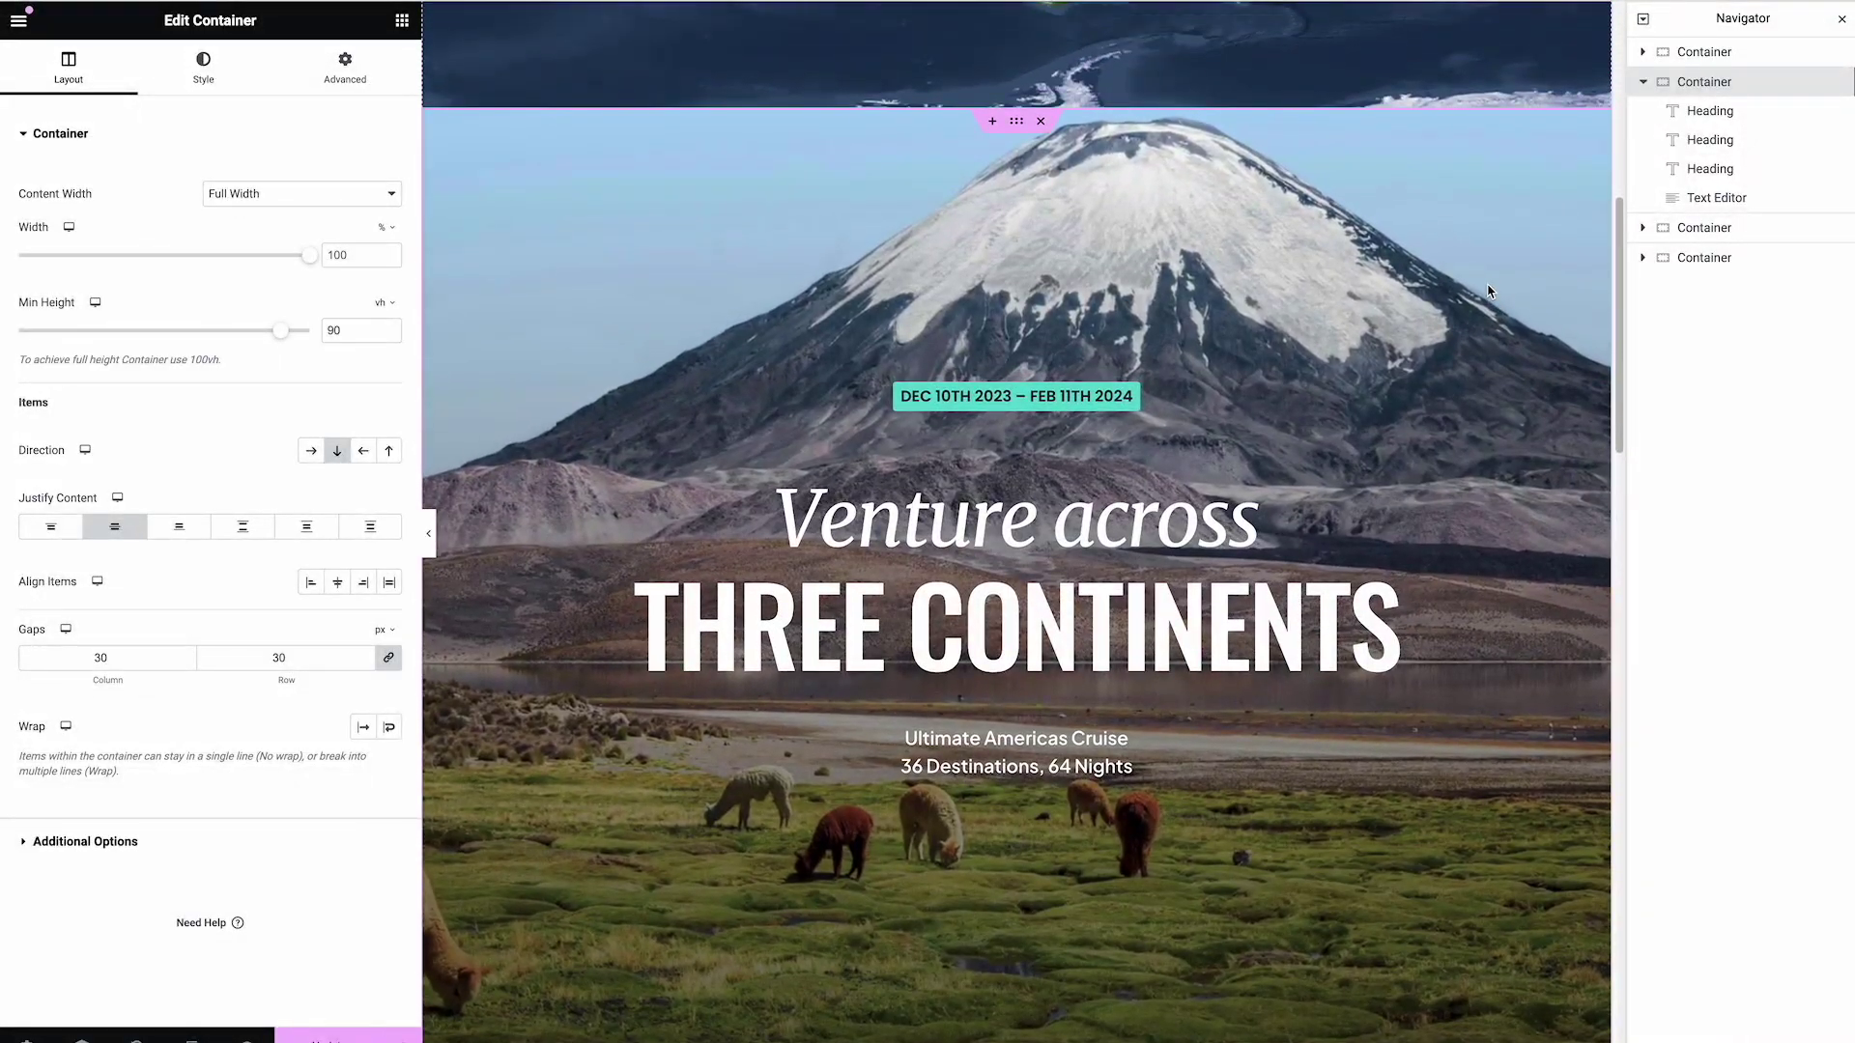
scroll(1591, 204, up, 1)
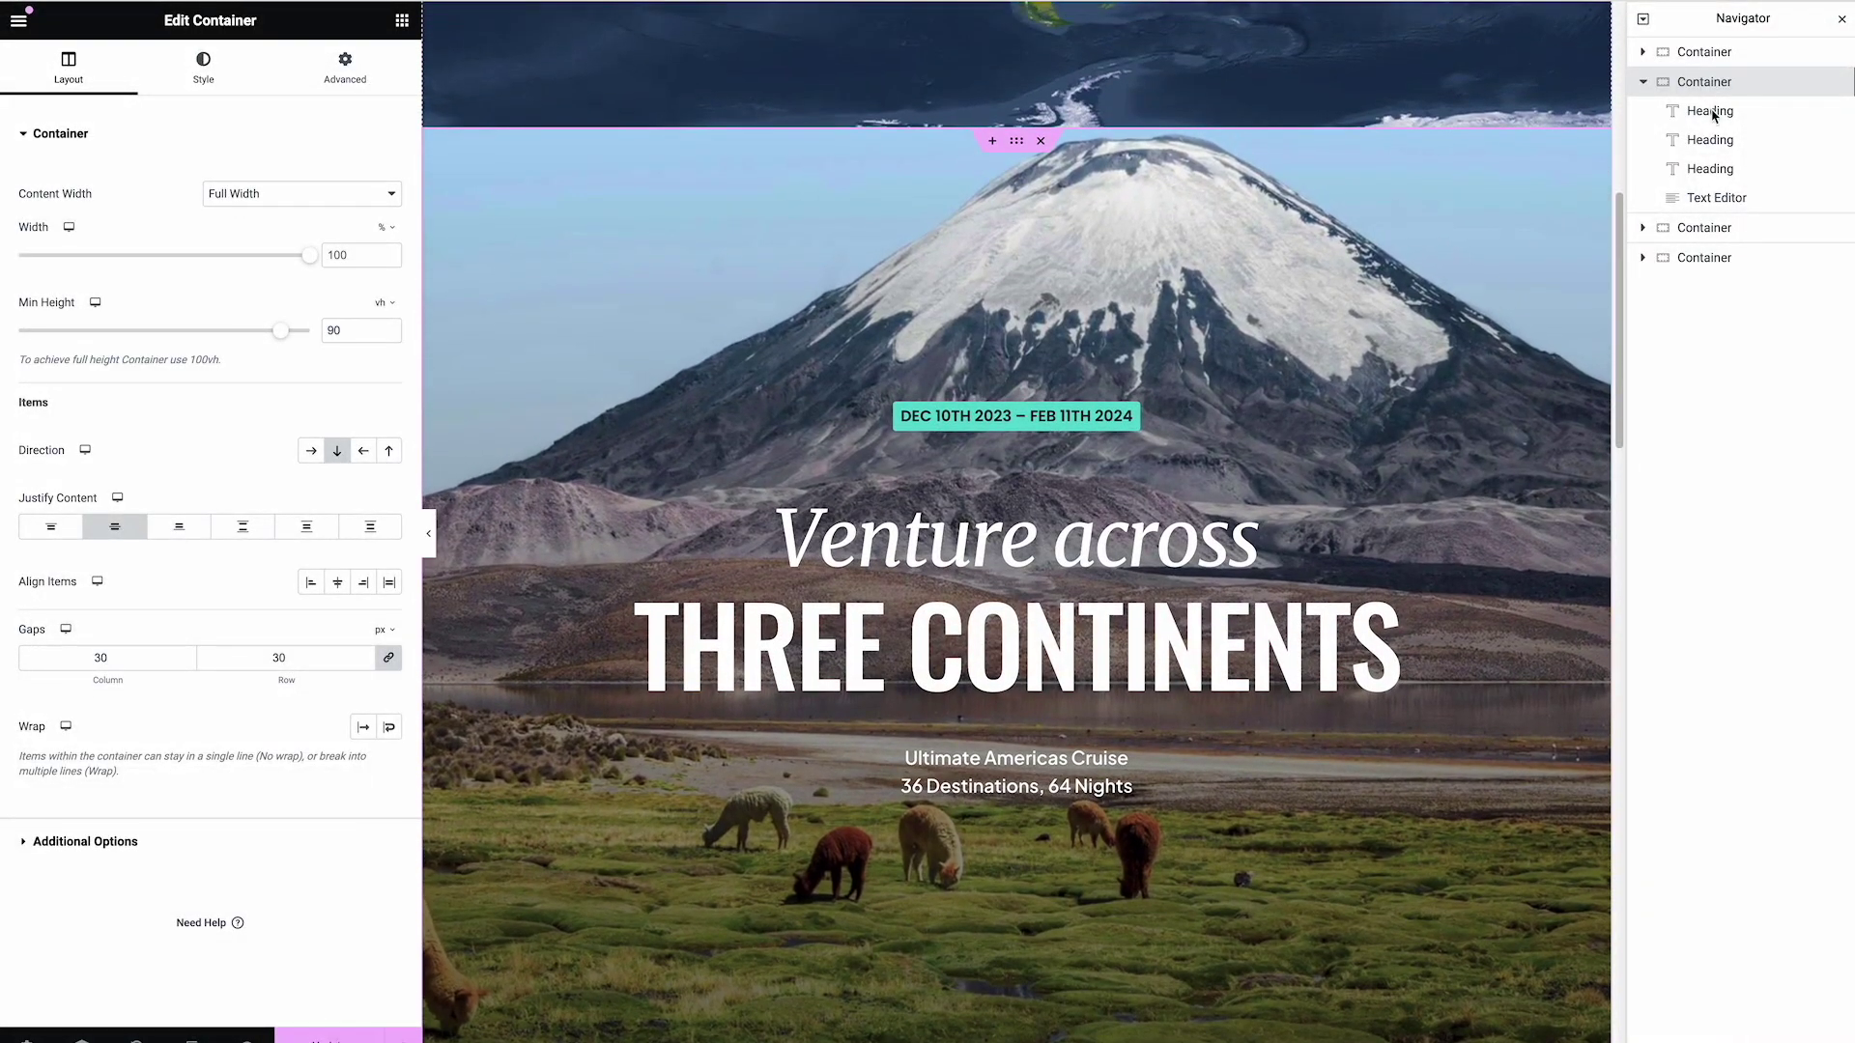
scroll(1245, 305, down, 1)
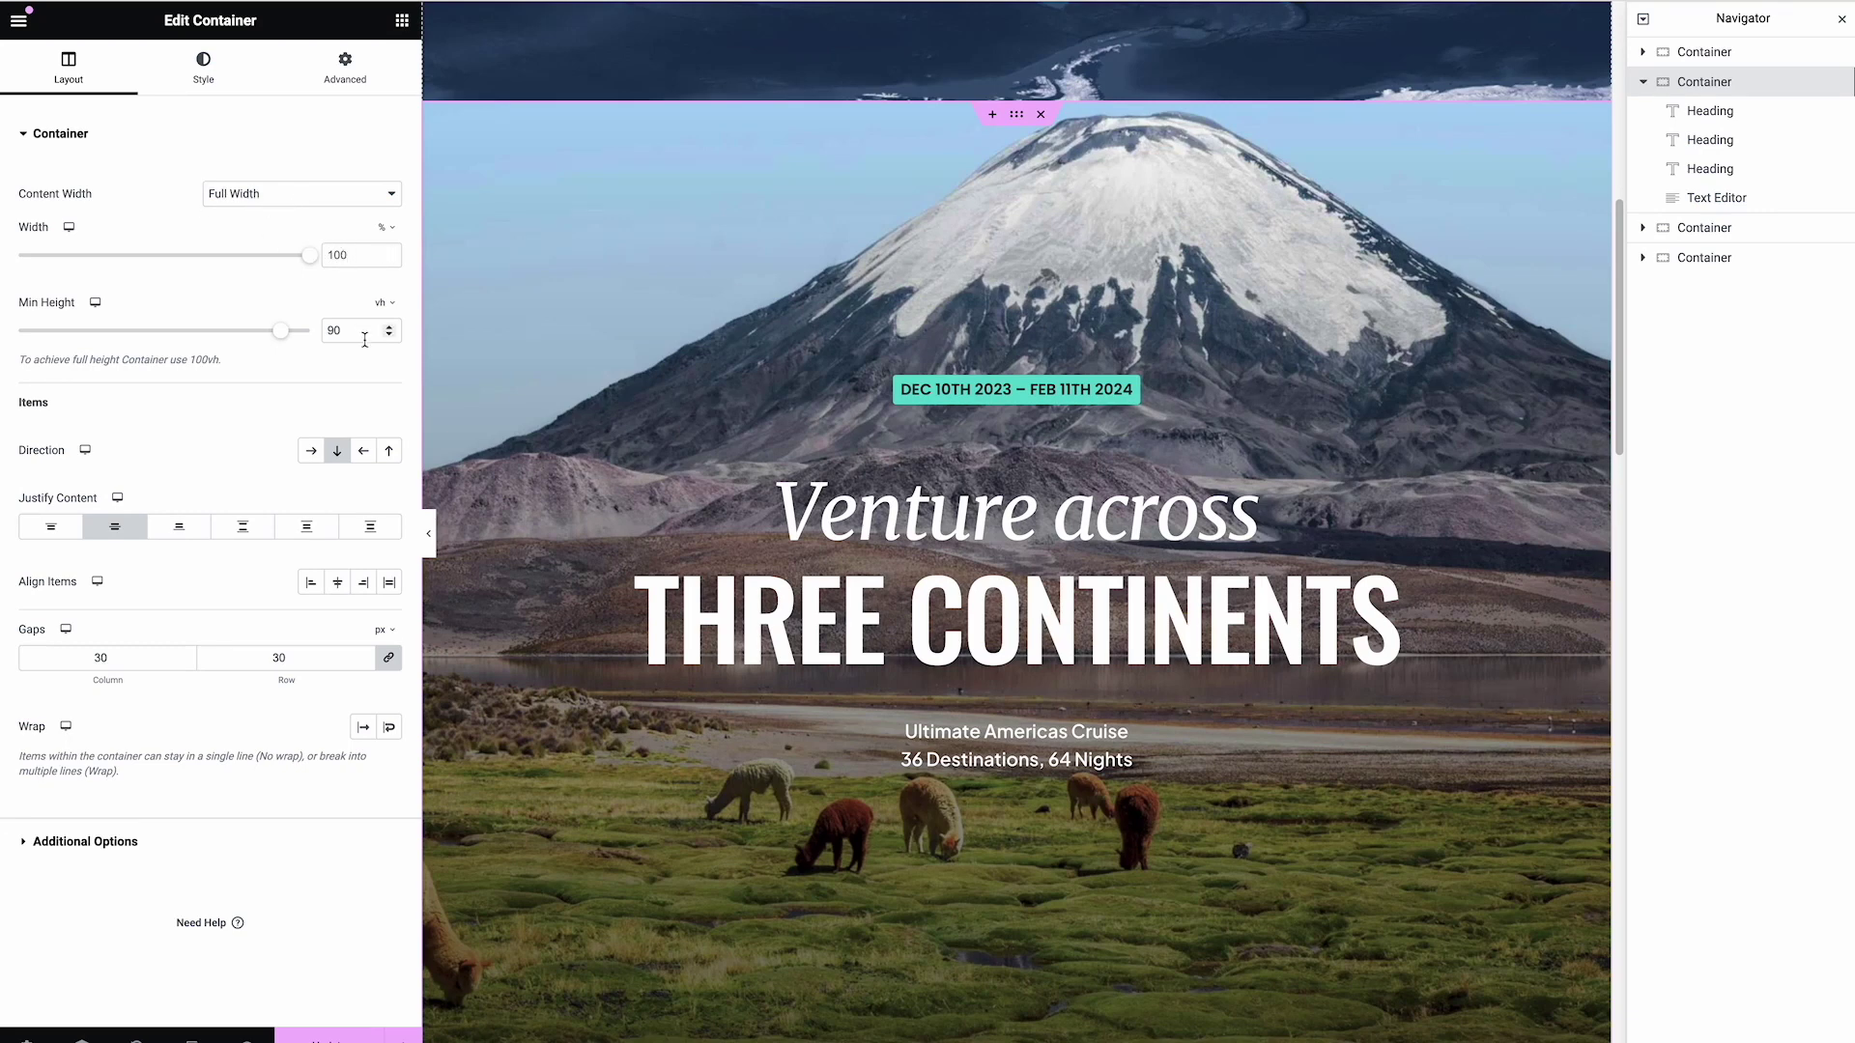
scroll(1247, 431, down, 1)
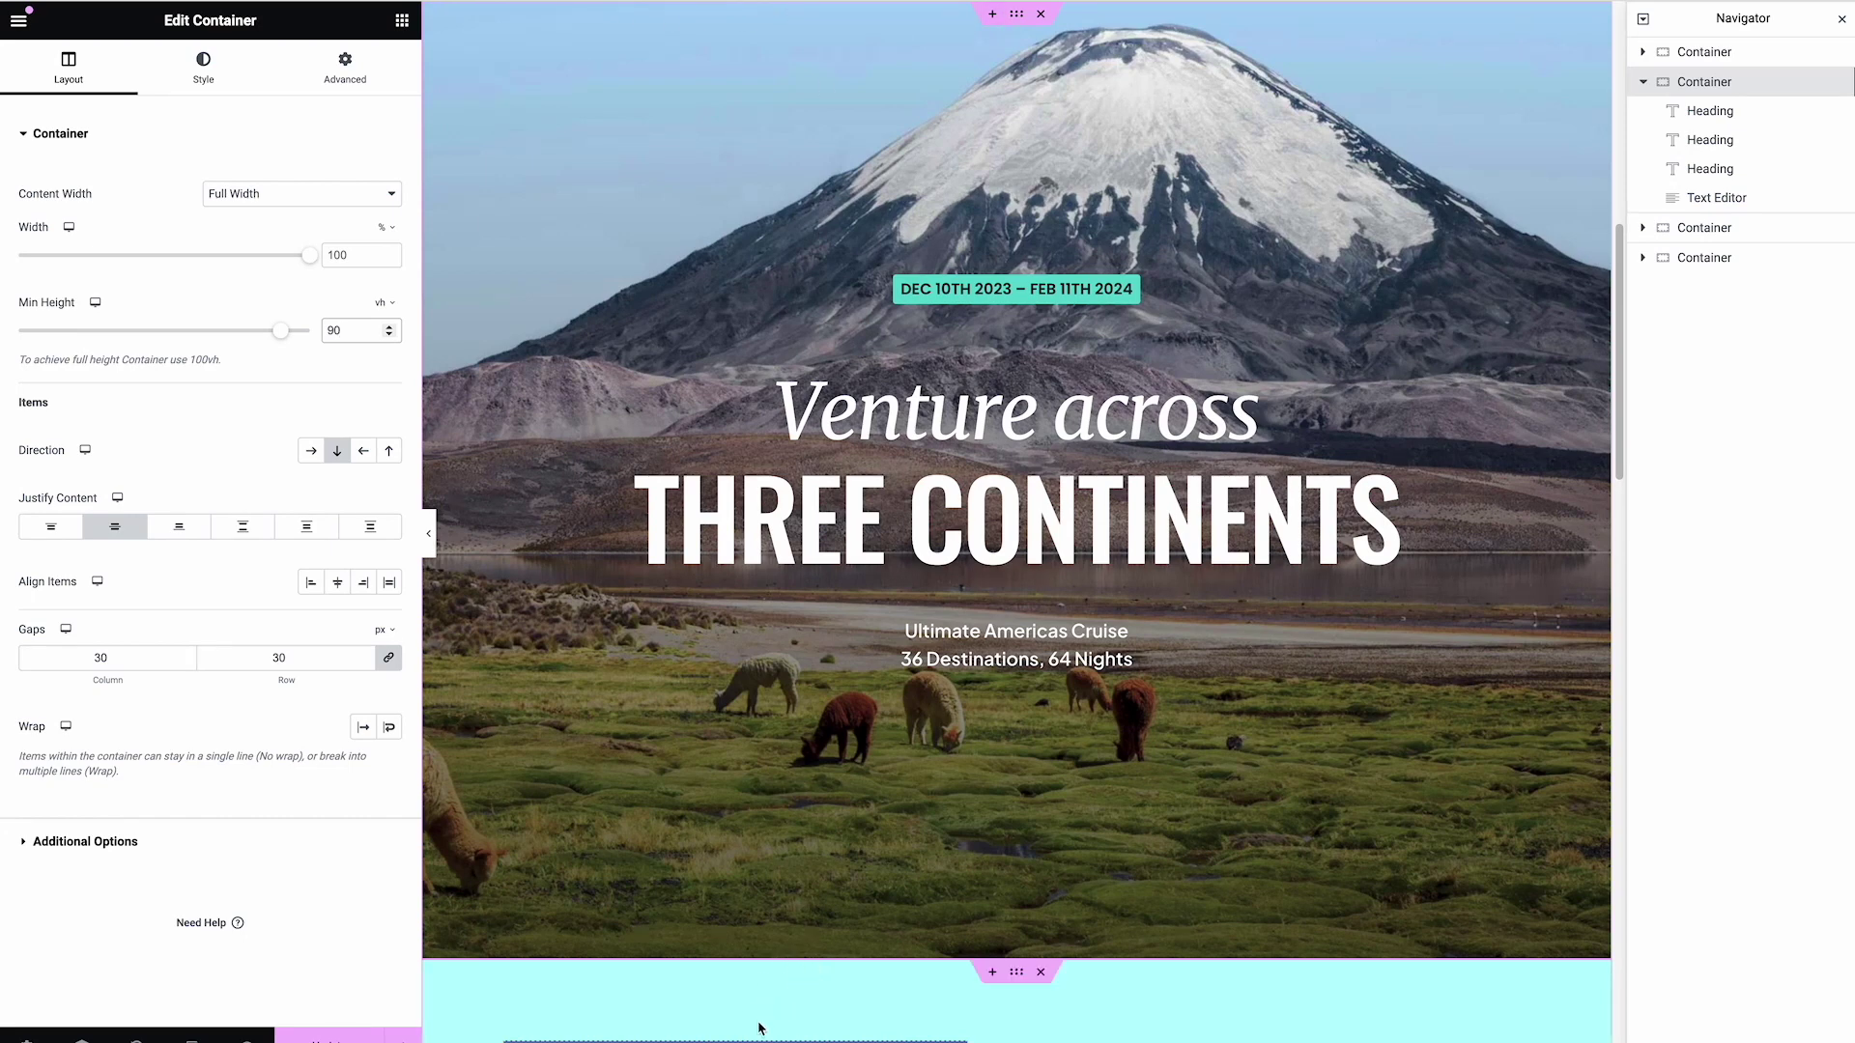
scroll(773, 1026, down, 3)
scroll(858, 808, up, 2)
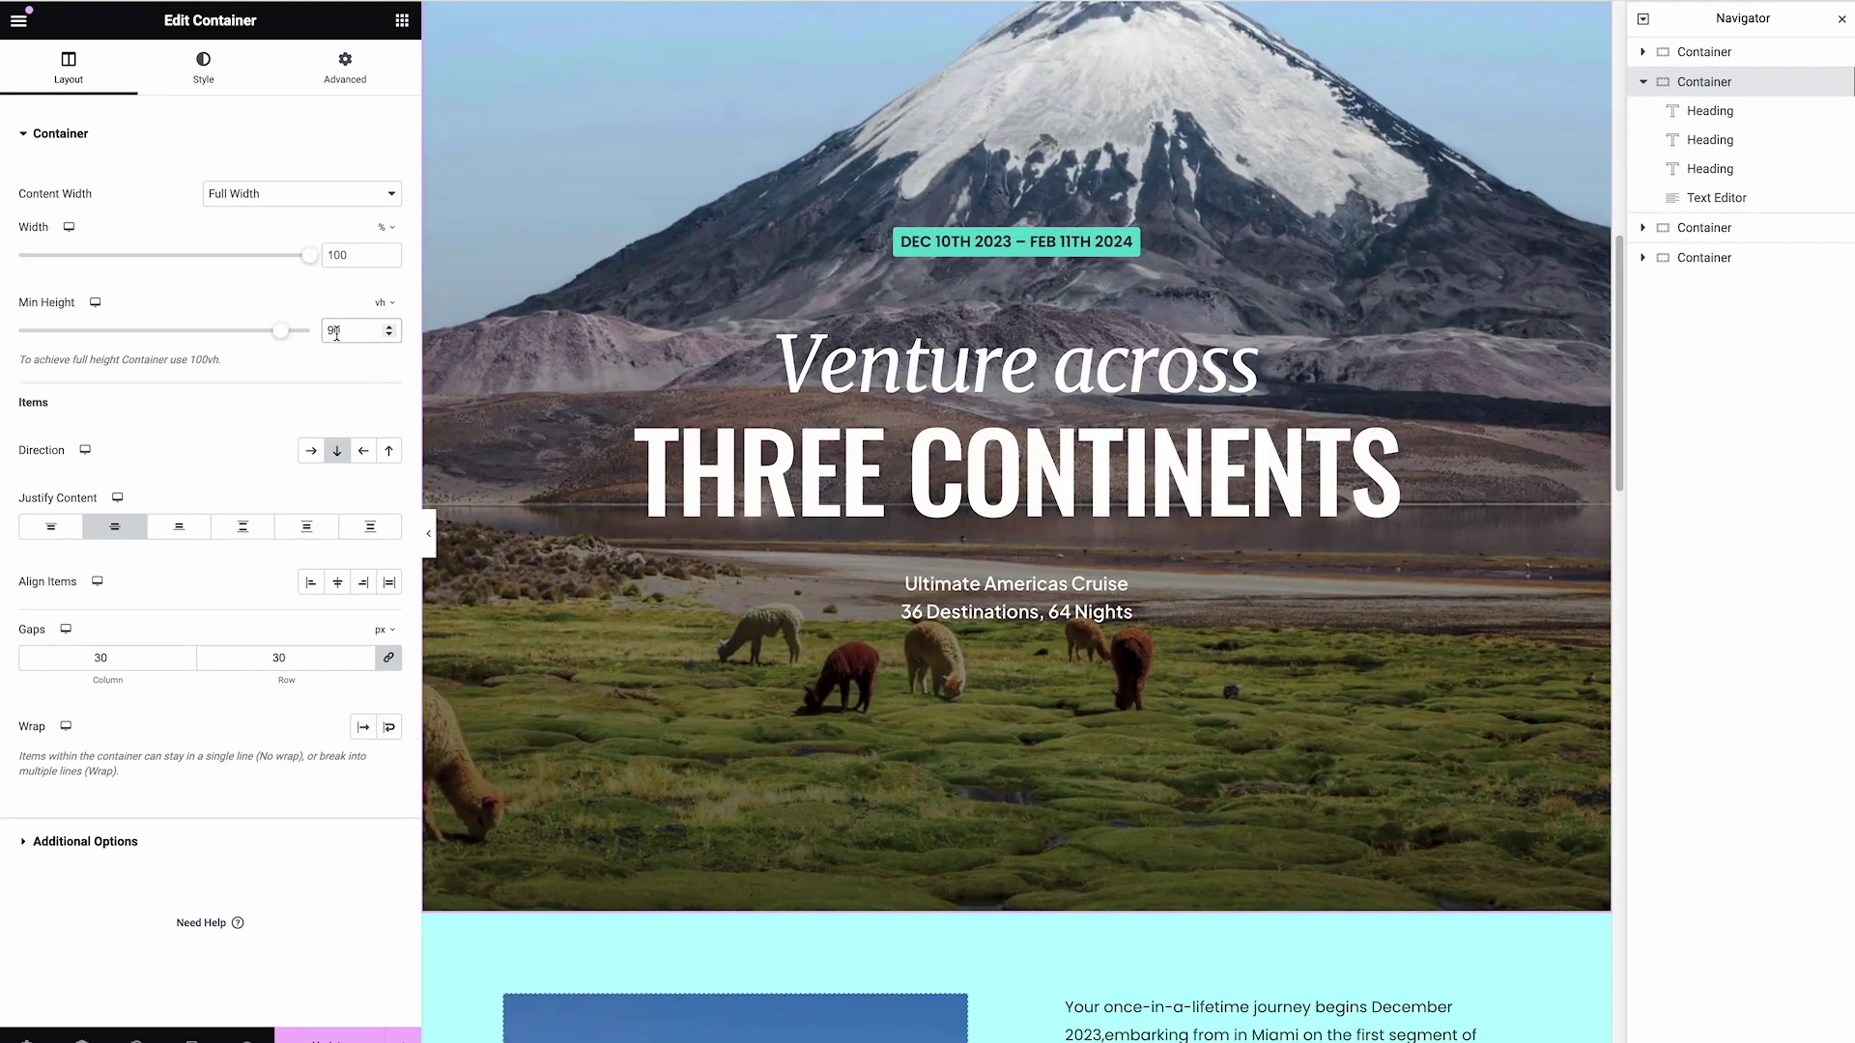
text(80)
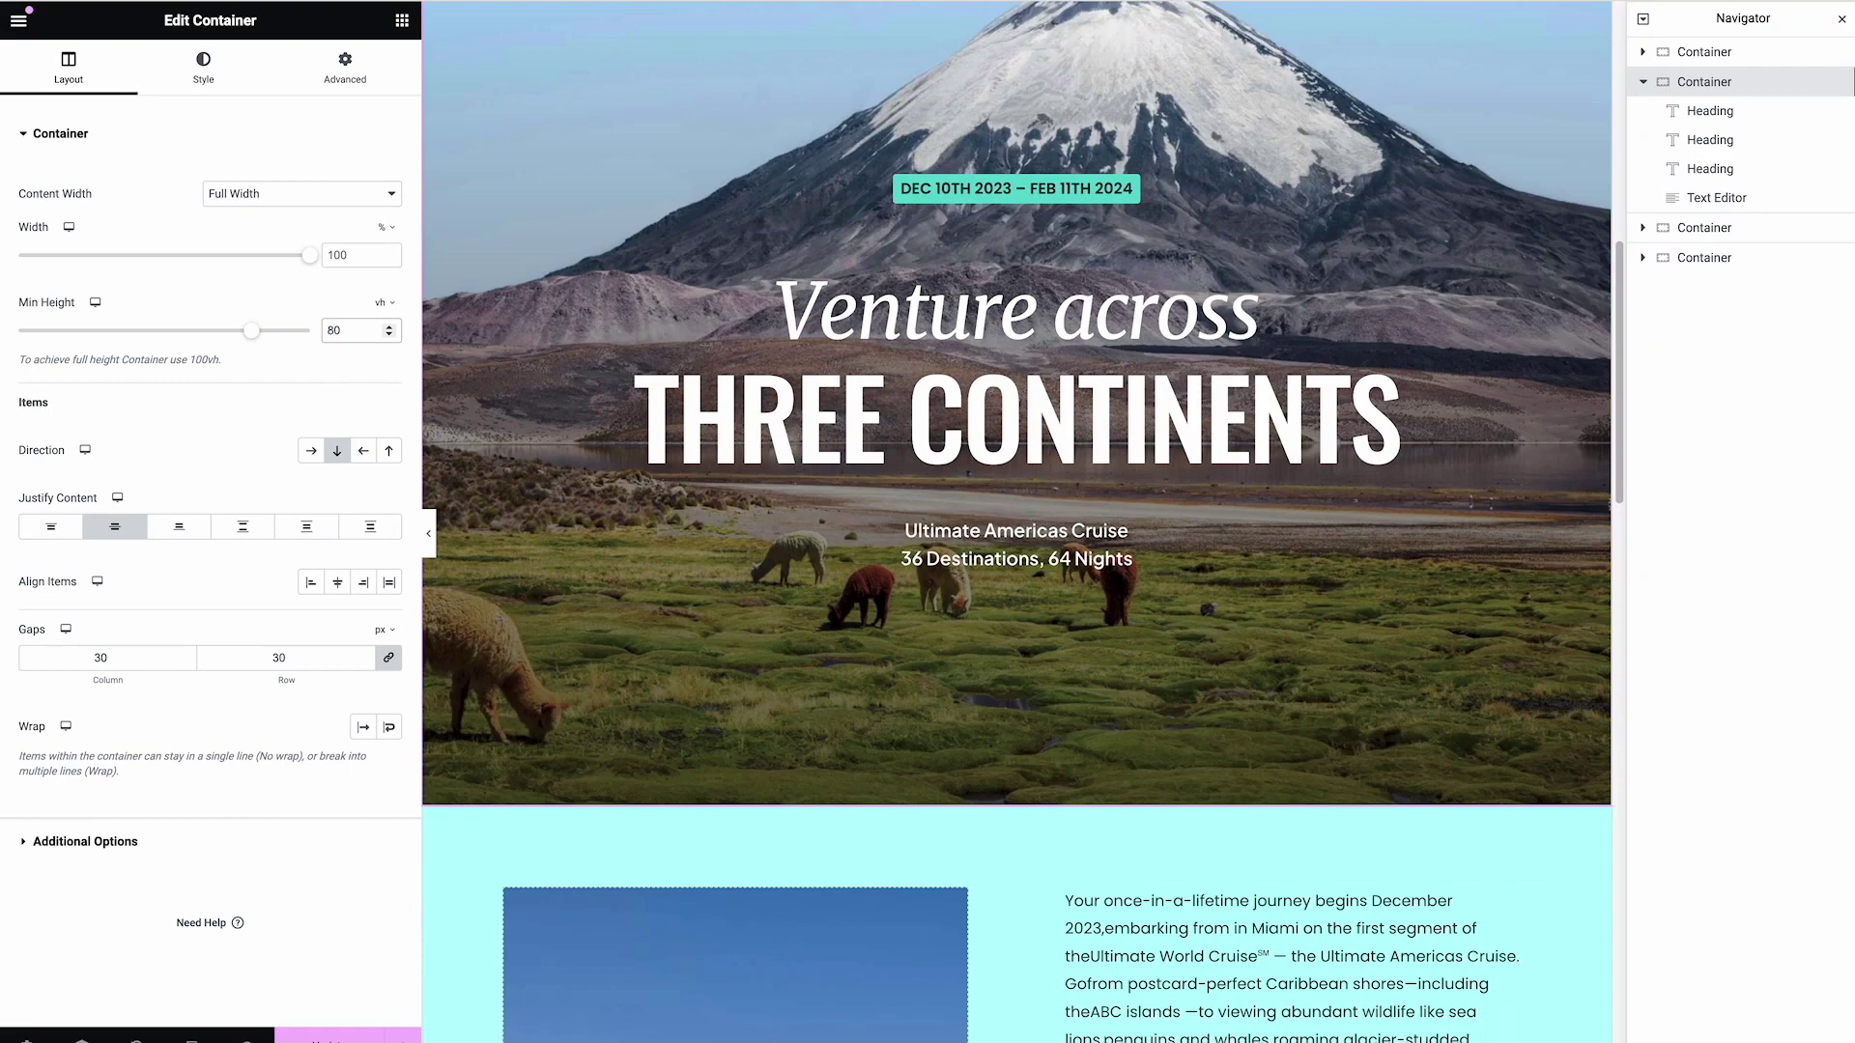
key(ctrl+z)
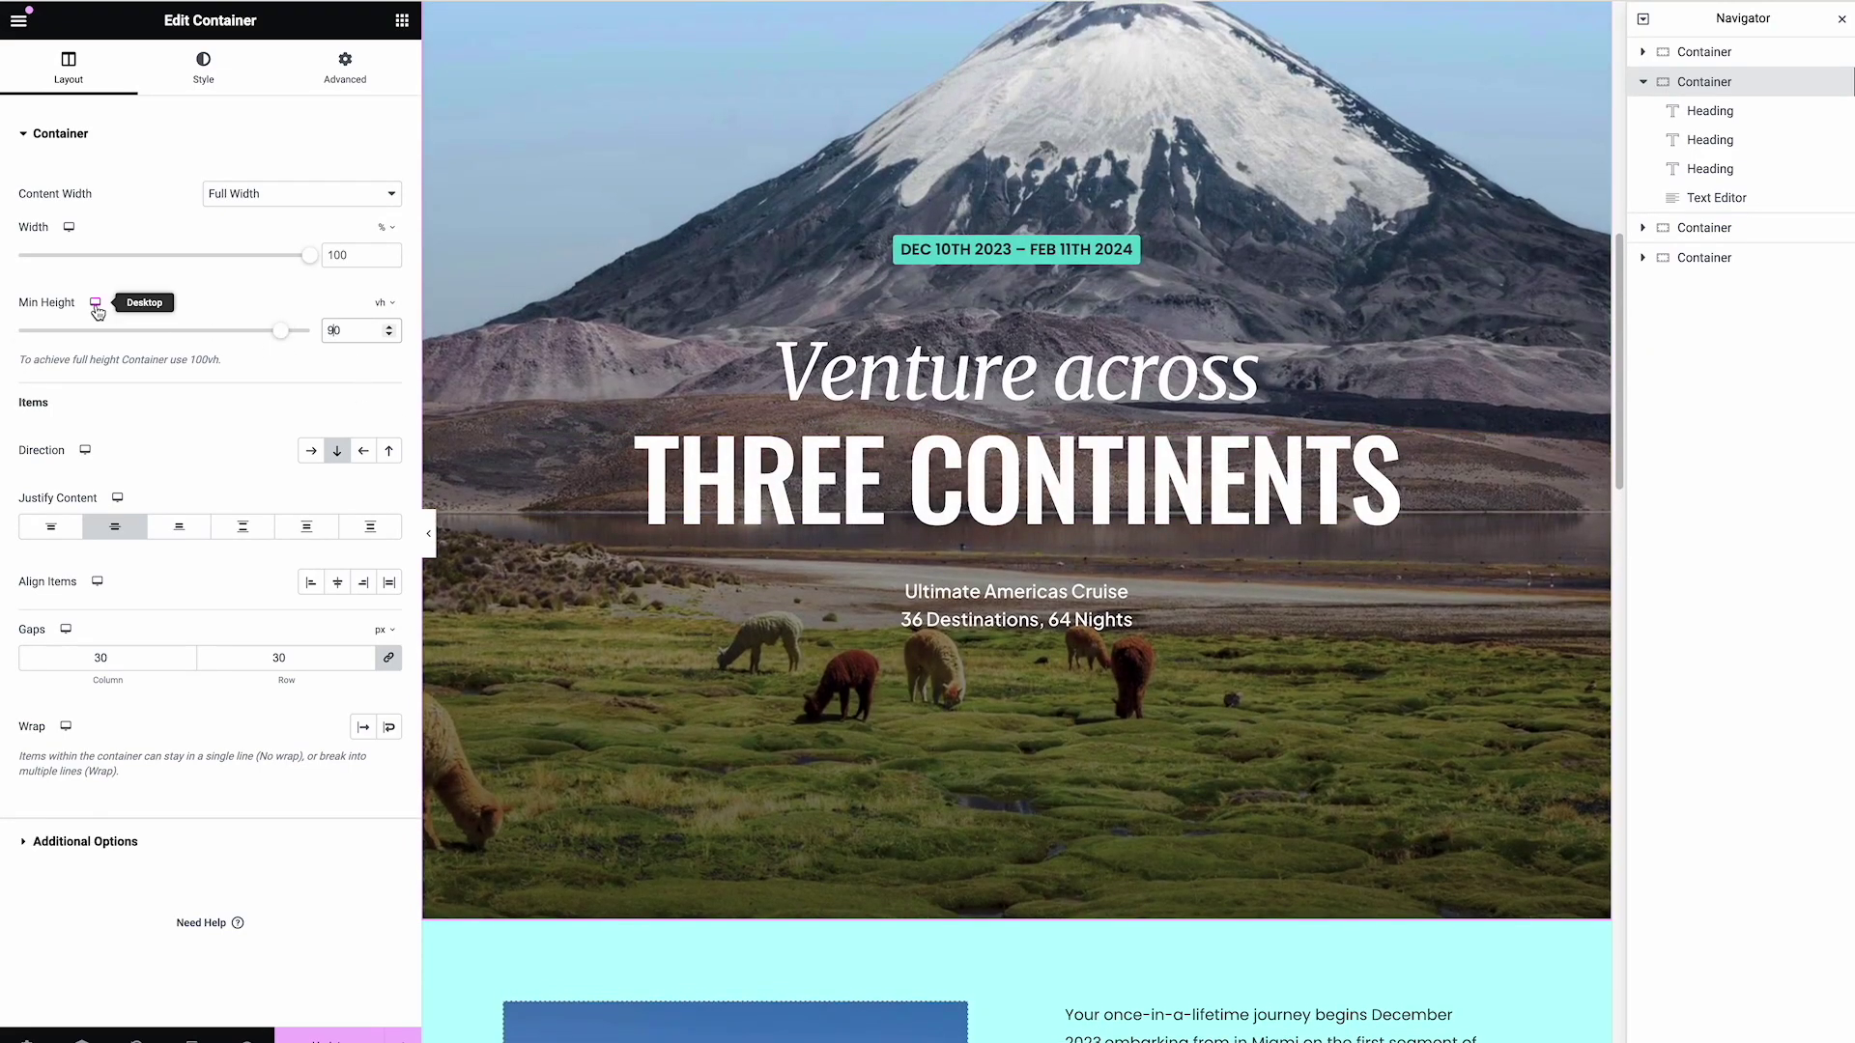
scroll(1098, 609, up, 3)
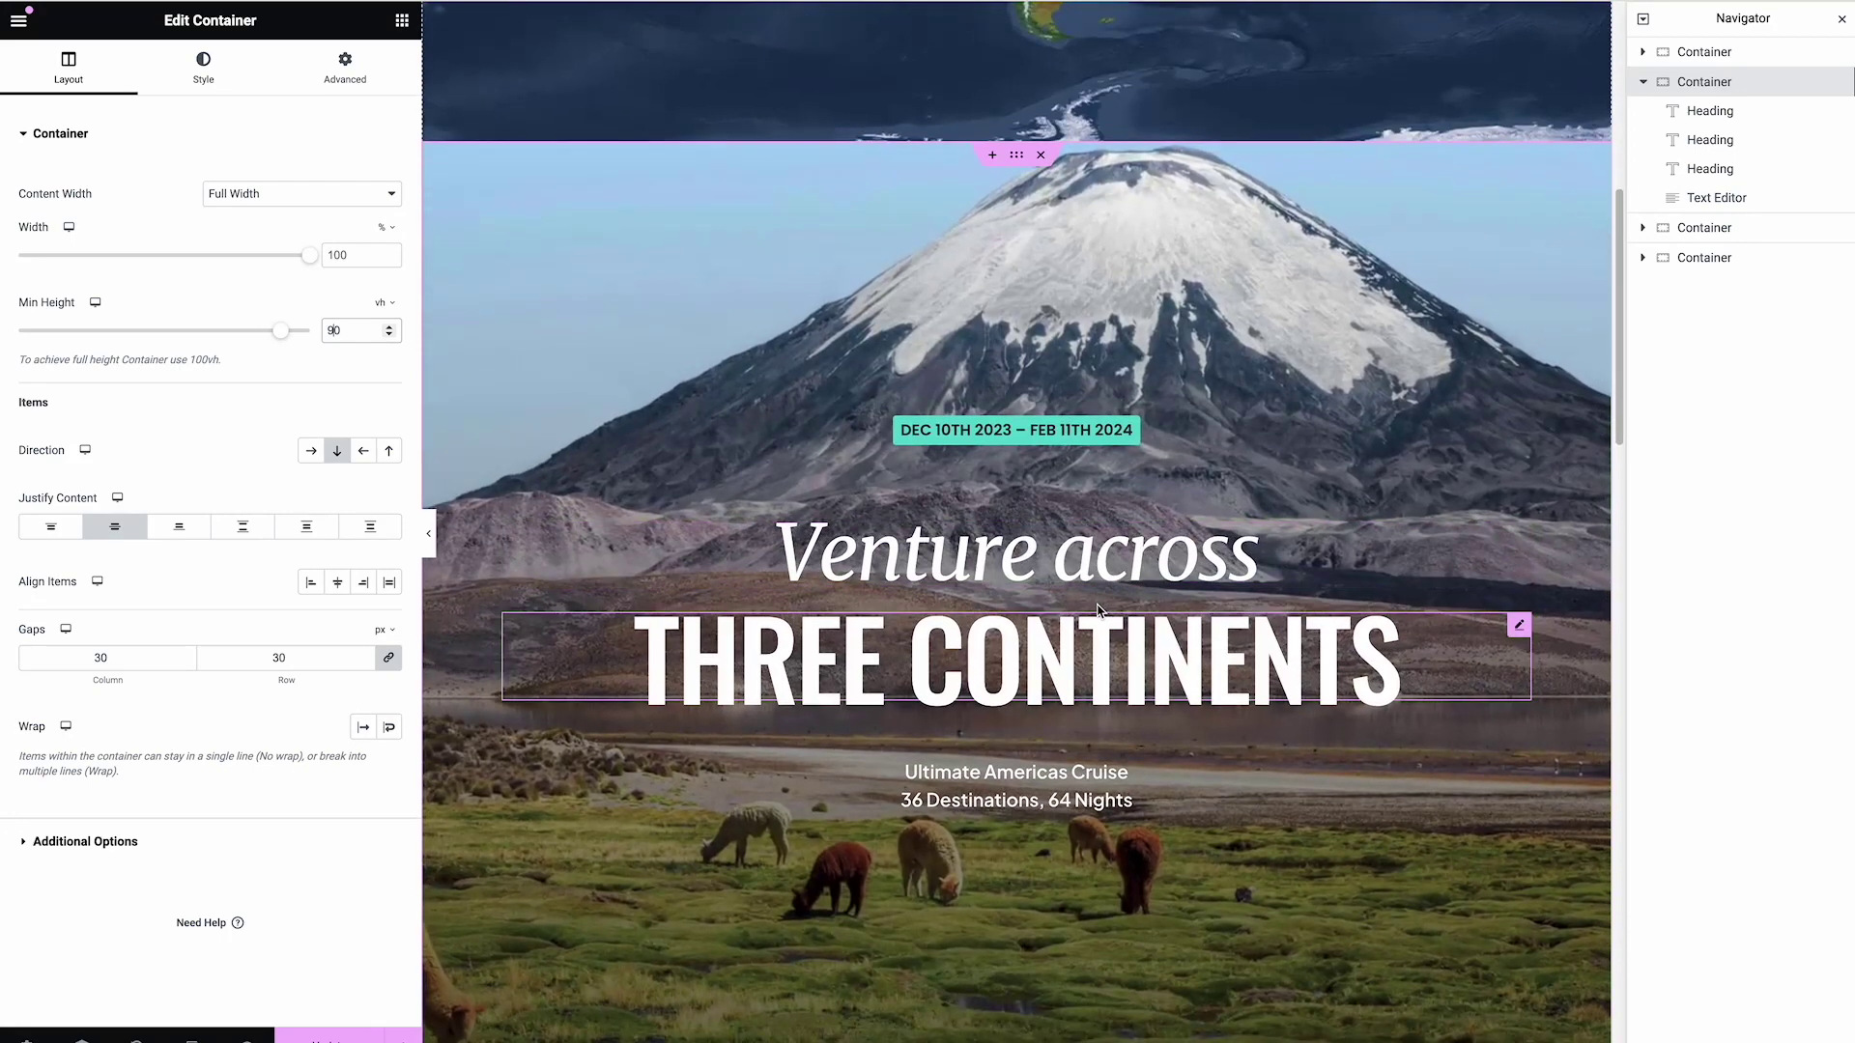
scroll(1099, 609, down, 1)
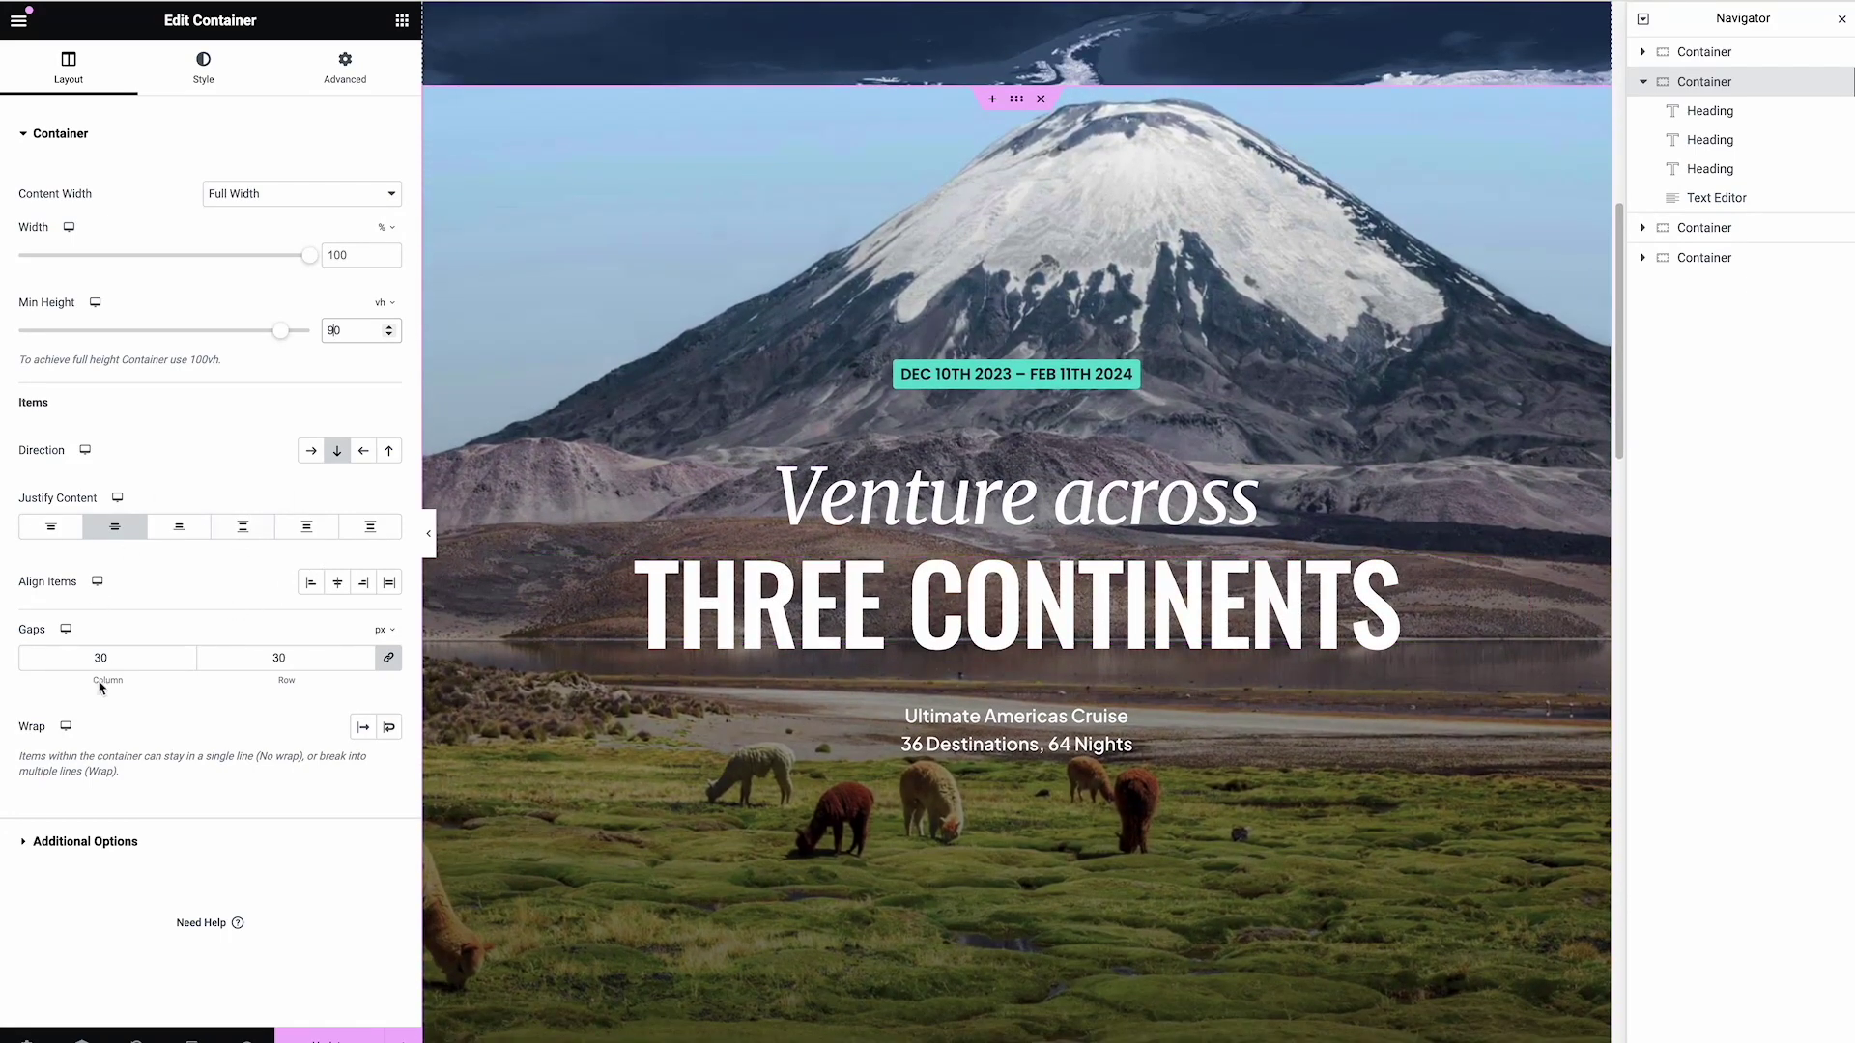
Inspect the typography settings of the 'Venture across' heading
click(1703, 116)
click(1728, 147)
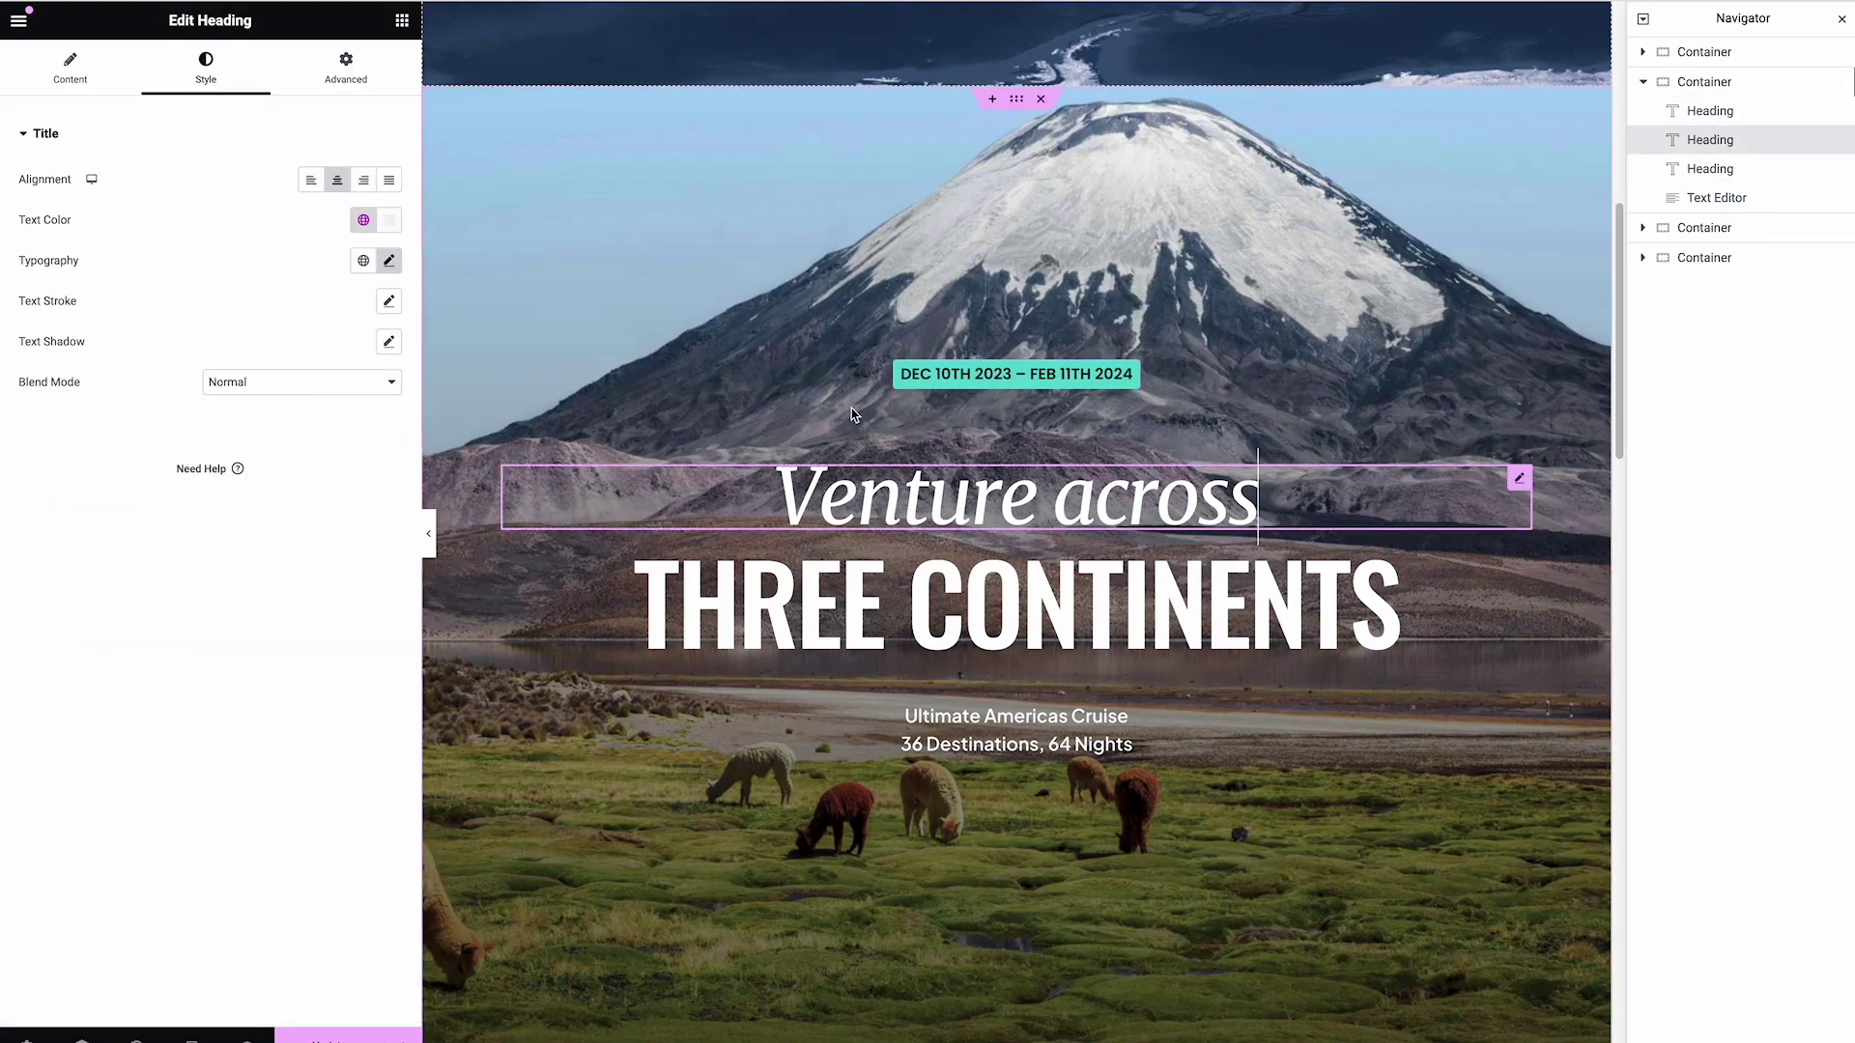
click(388, 260)
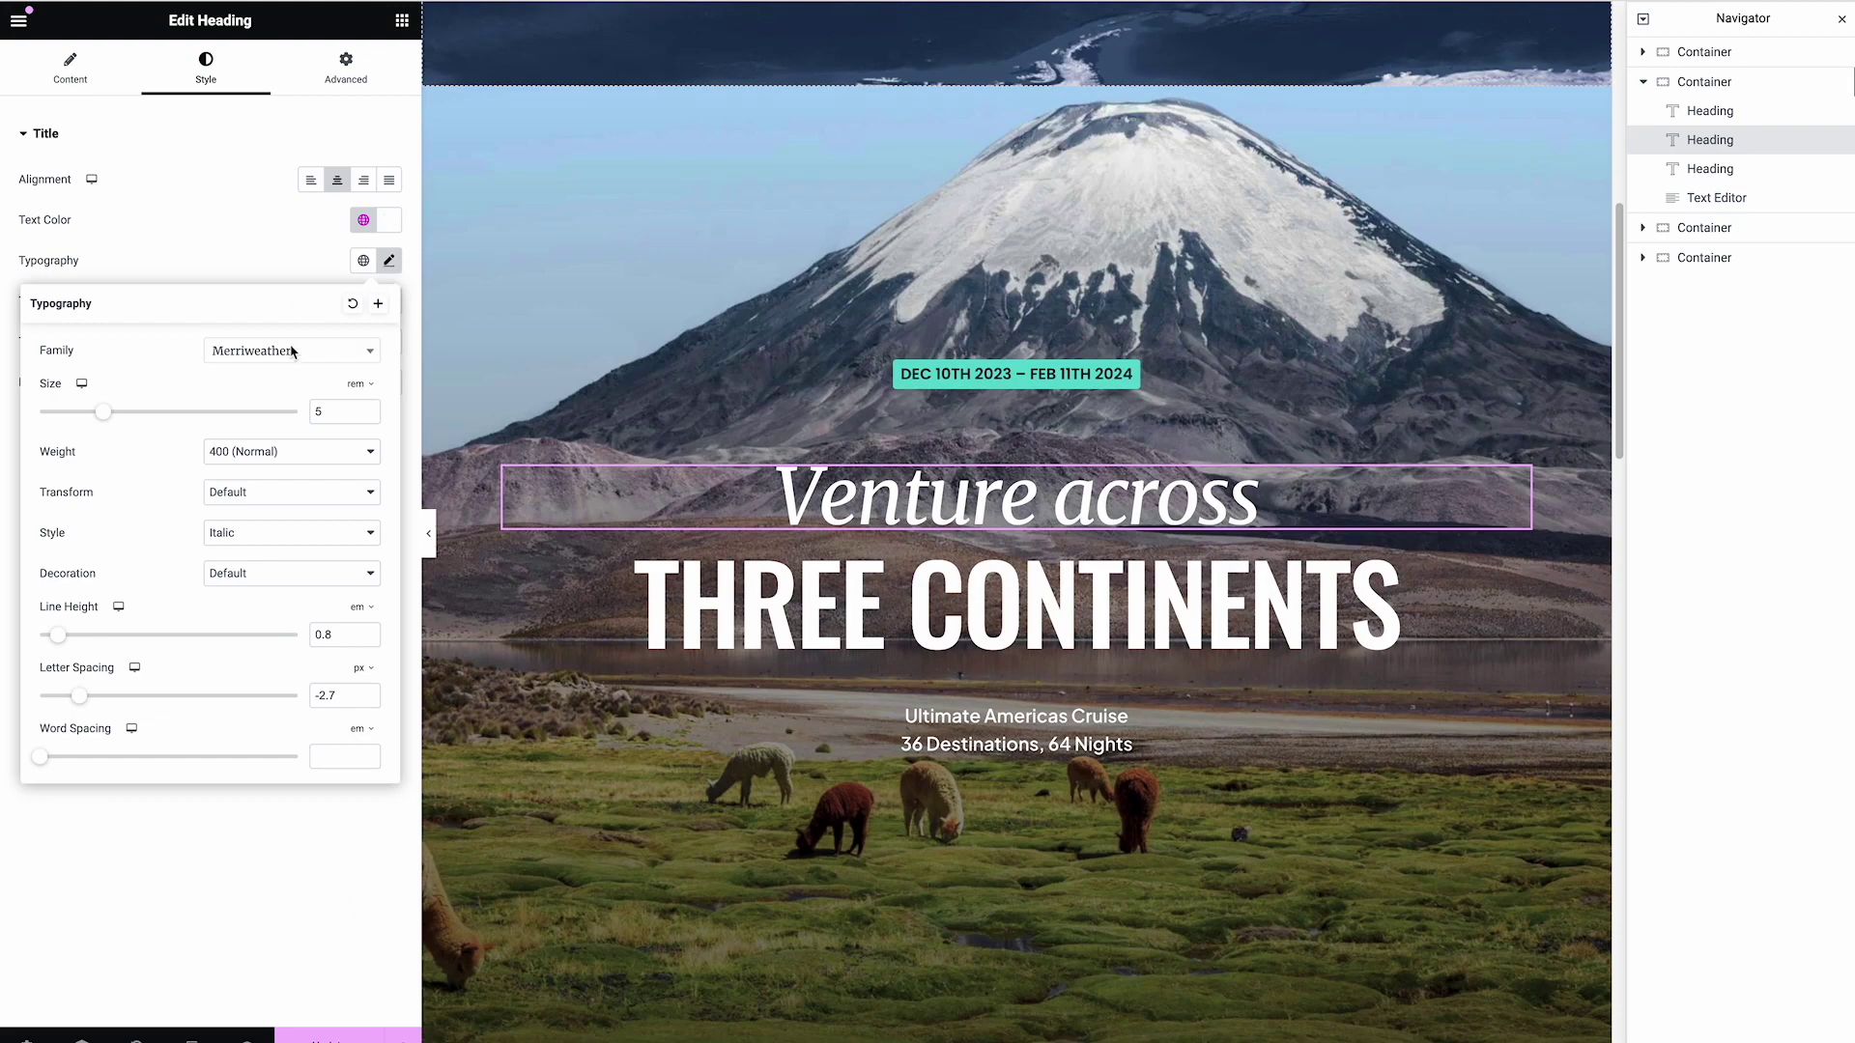
click(322, 916)
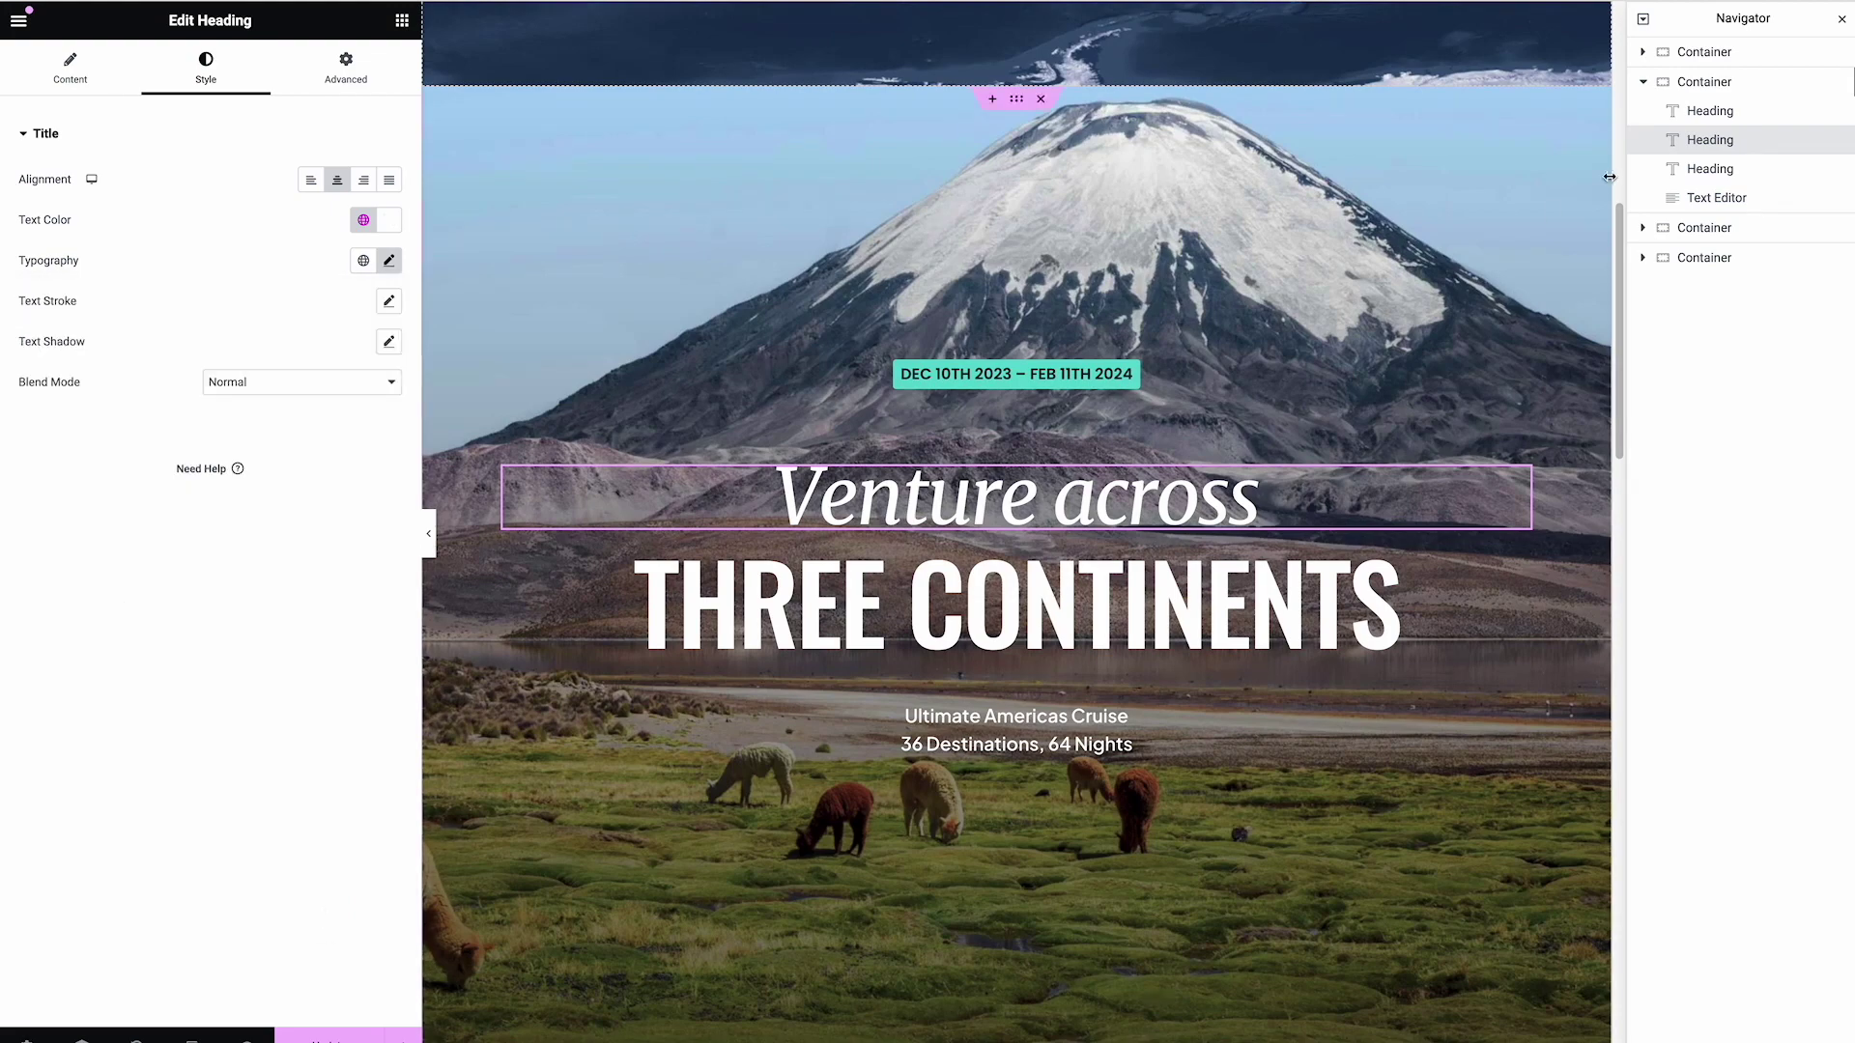
In the hero container's background settings, keep the image position at Top Center
click(1727, 85)
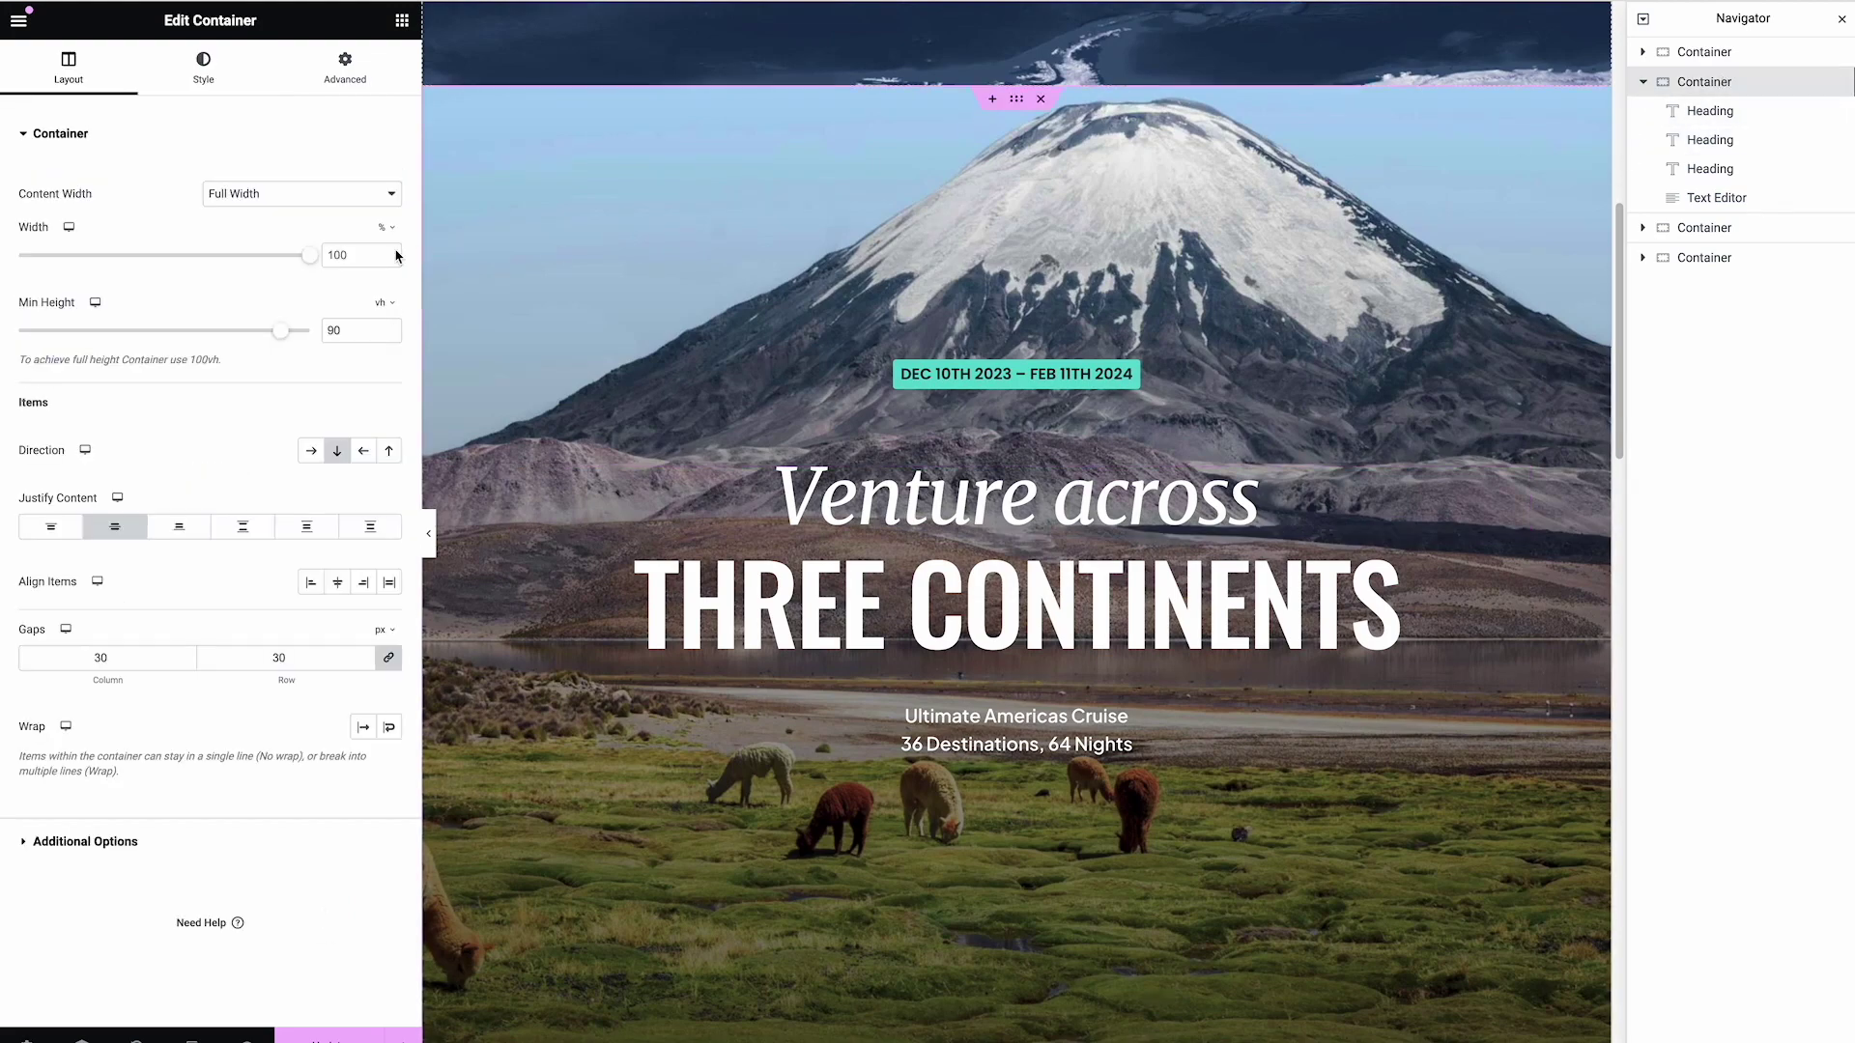
click(213, 82)
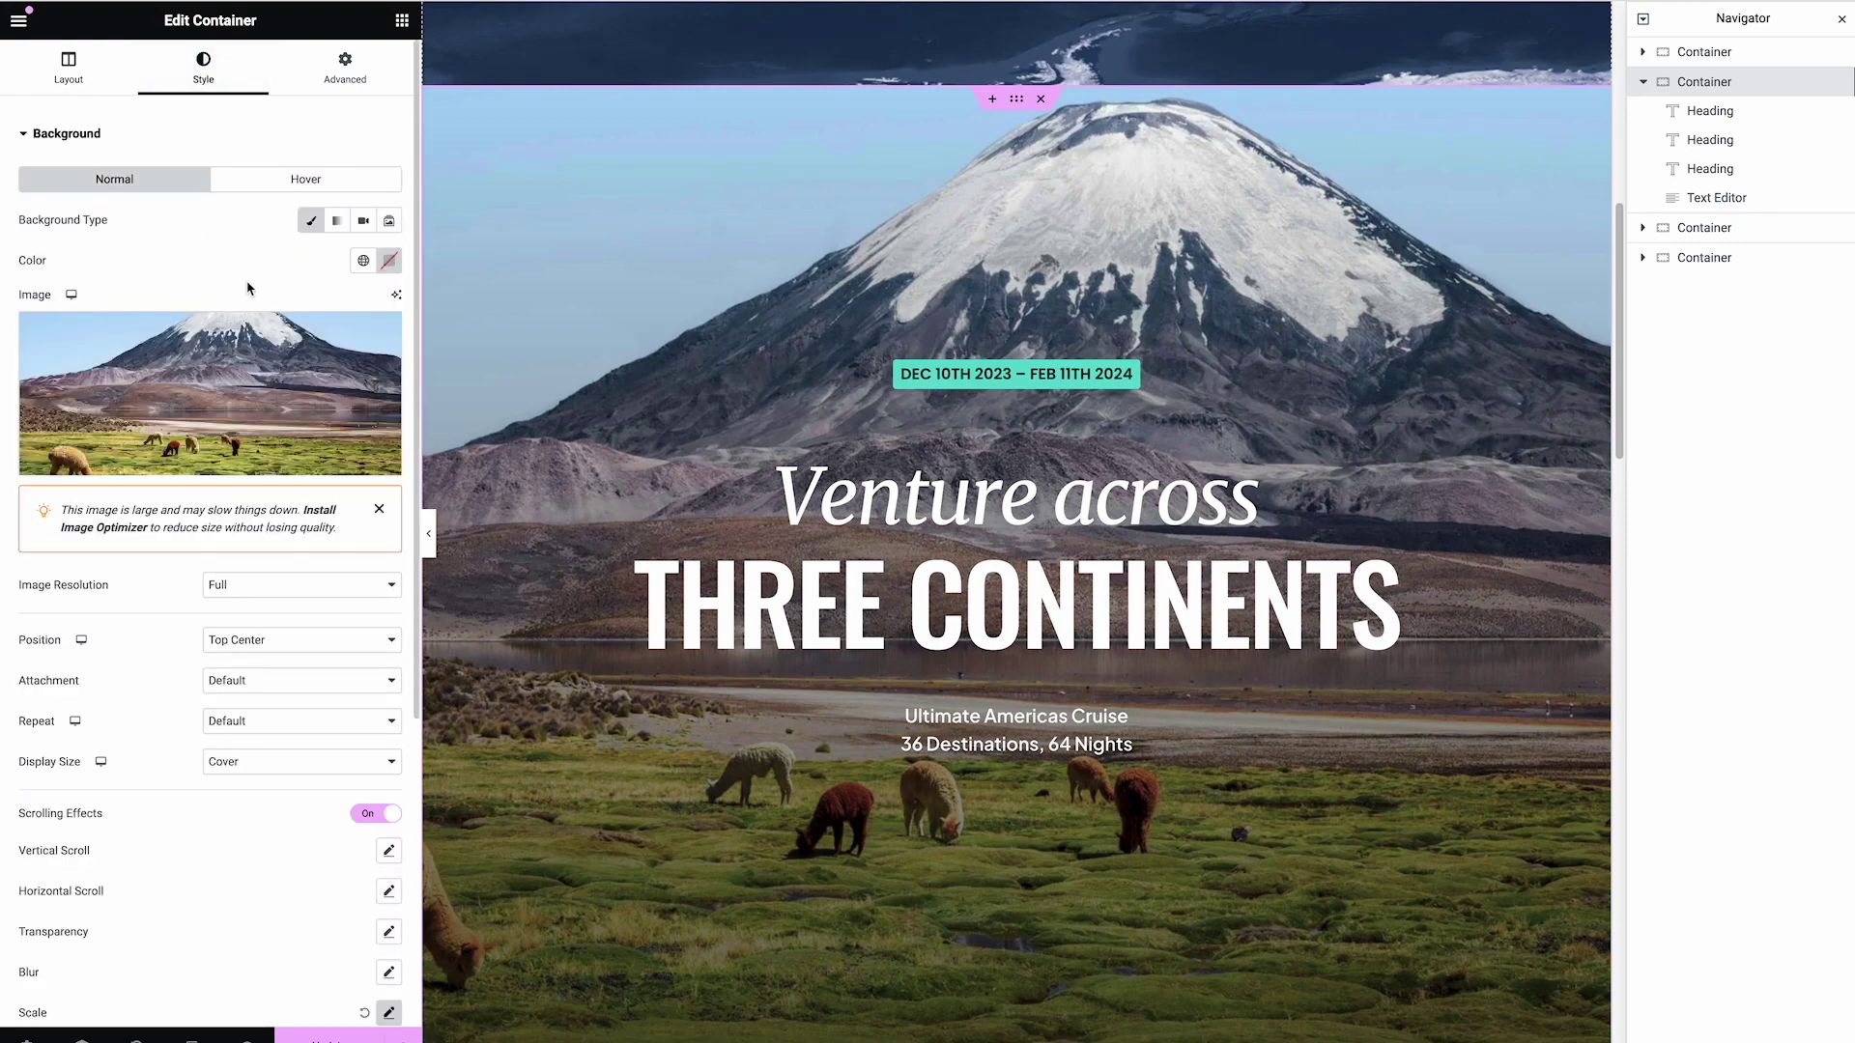
mouse_move(203, 380)
scroll(236, 386, down, 1)
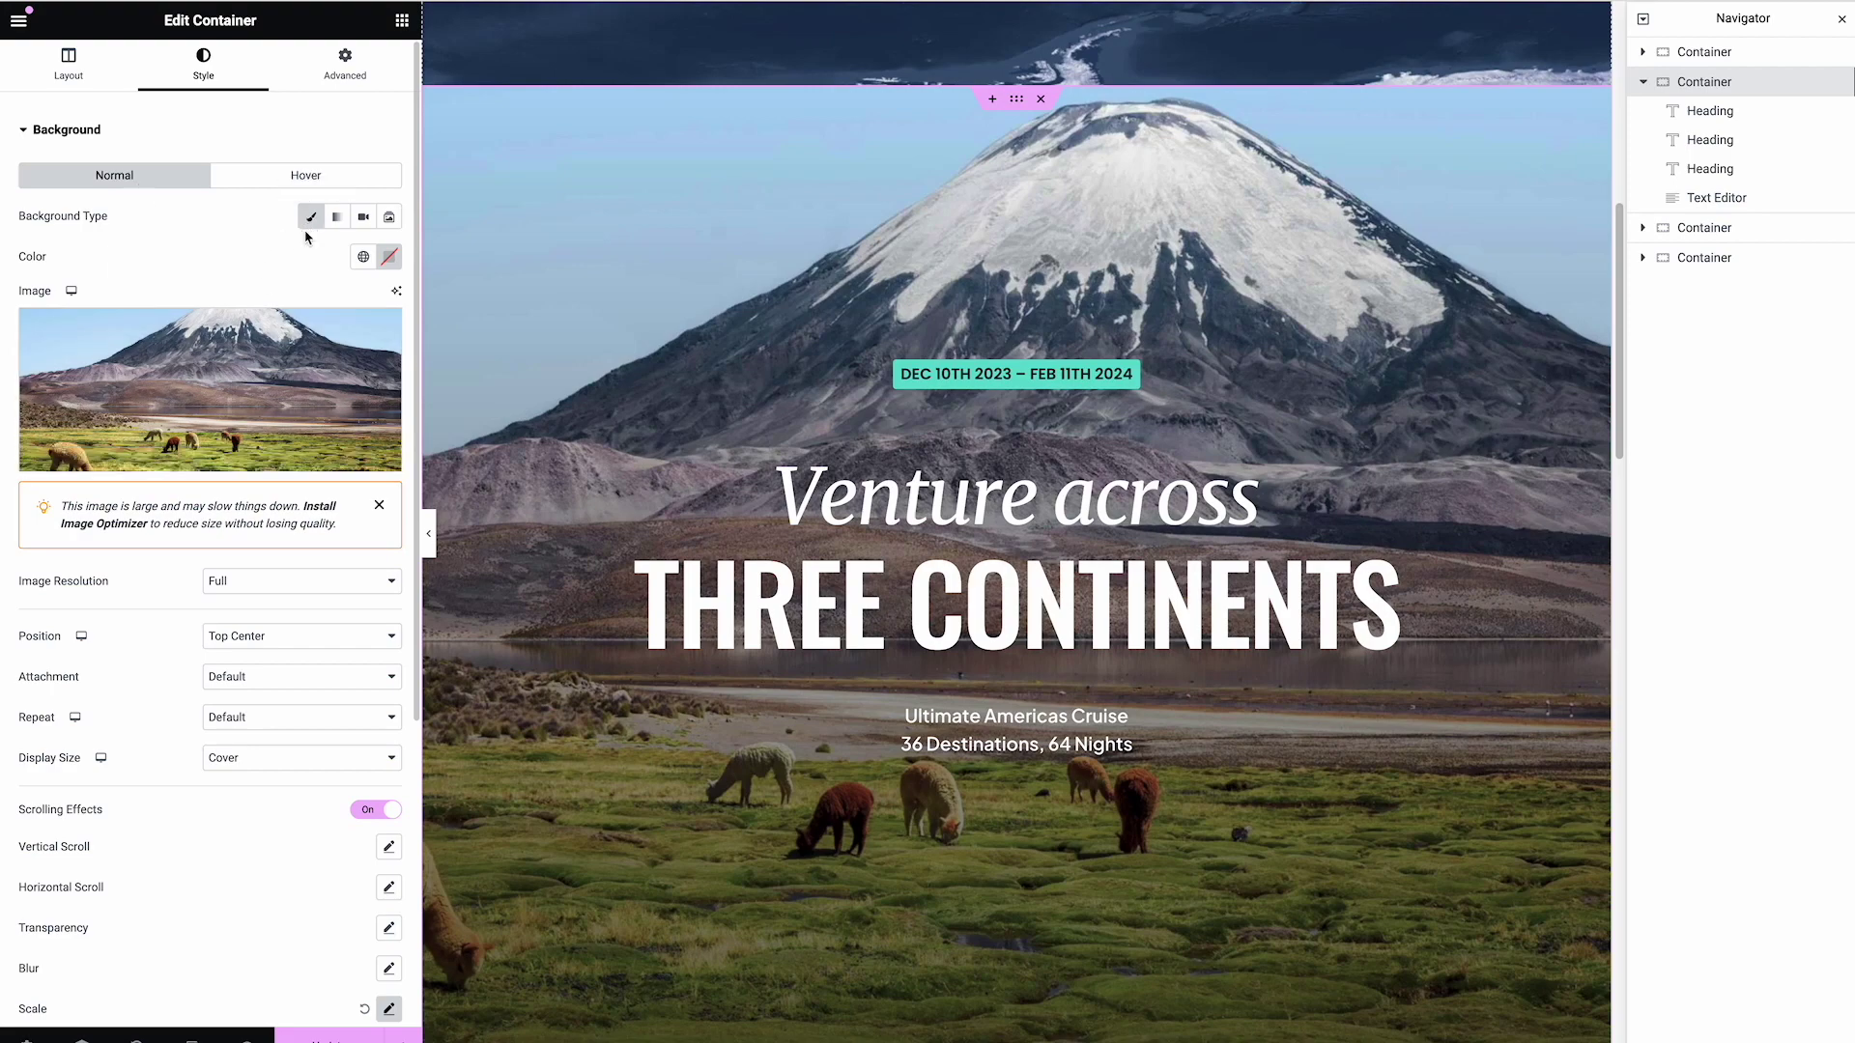
mouse_move(311, 337)
scroll(296, 350, down, 1)
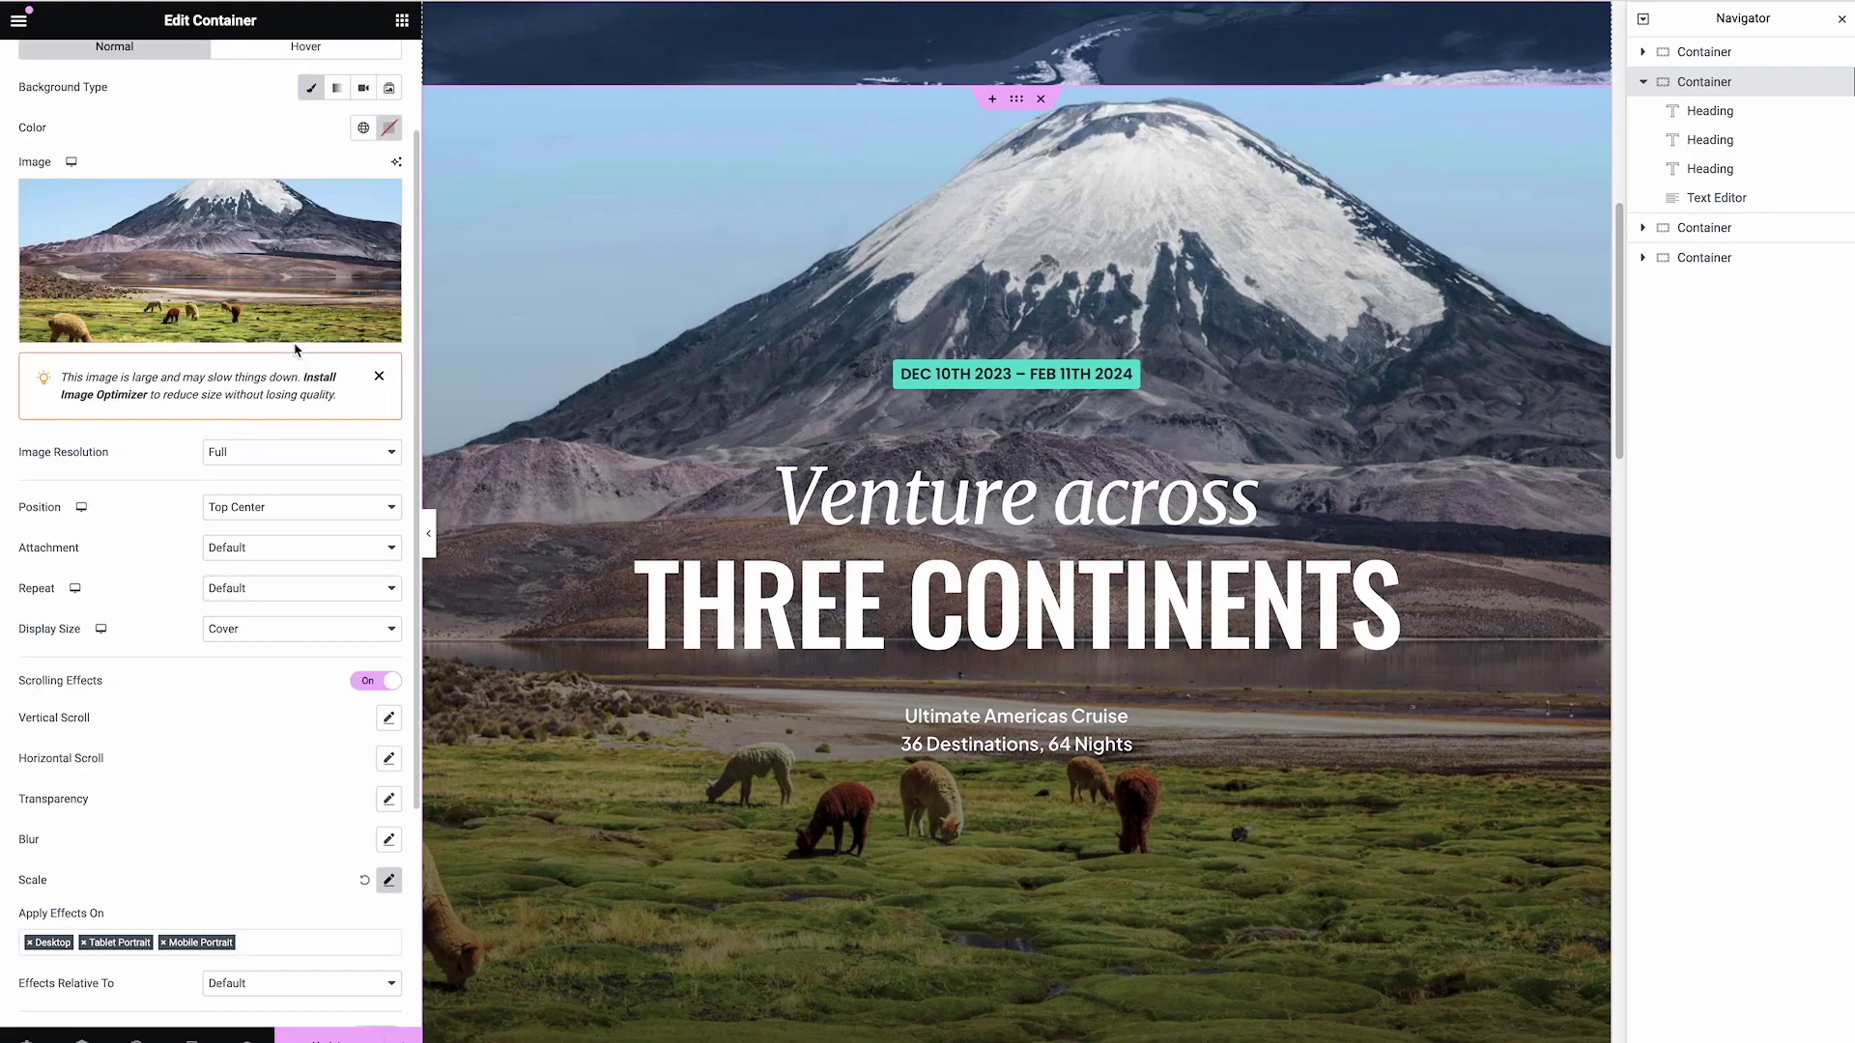
click(240, 509)
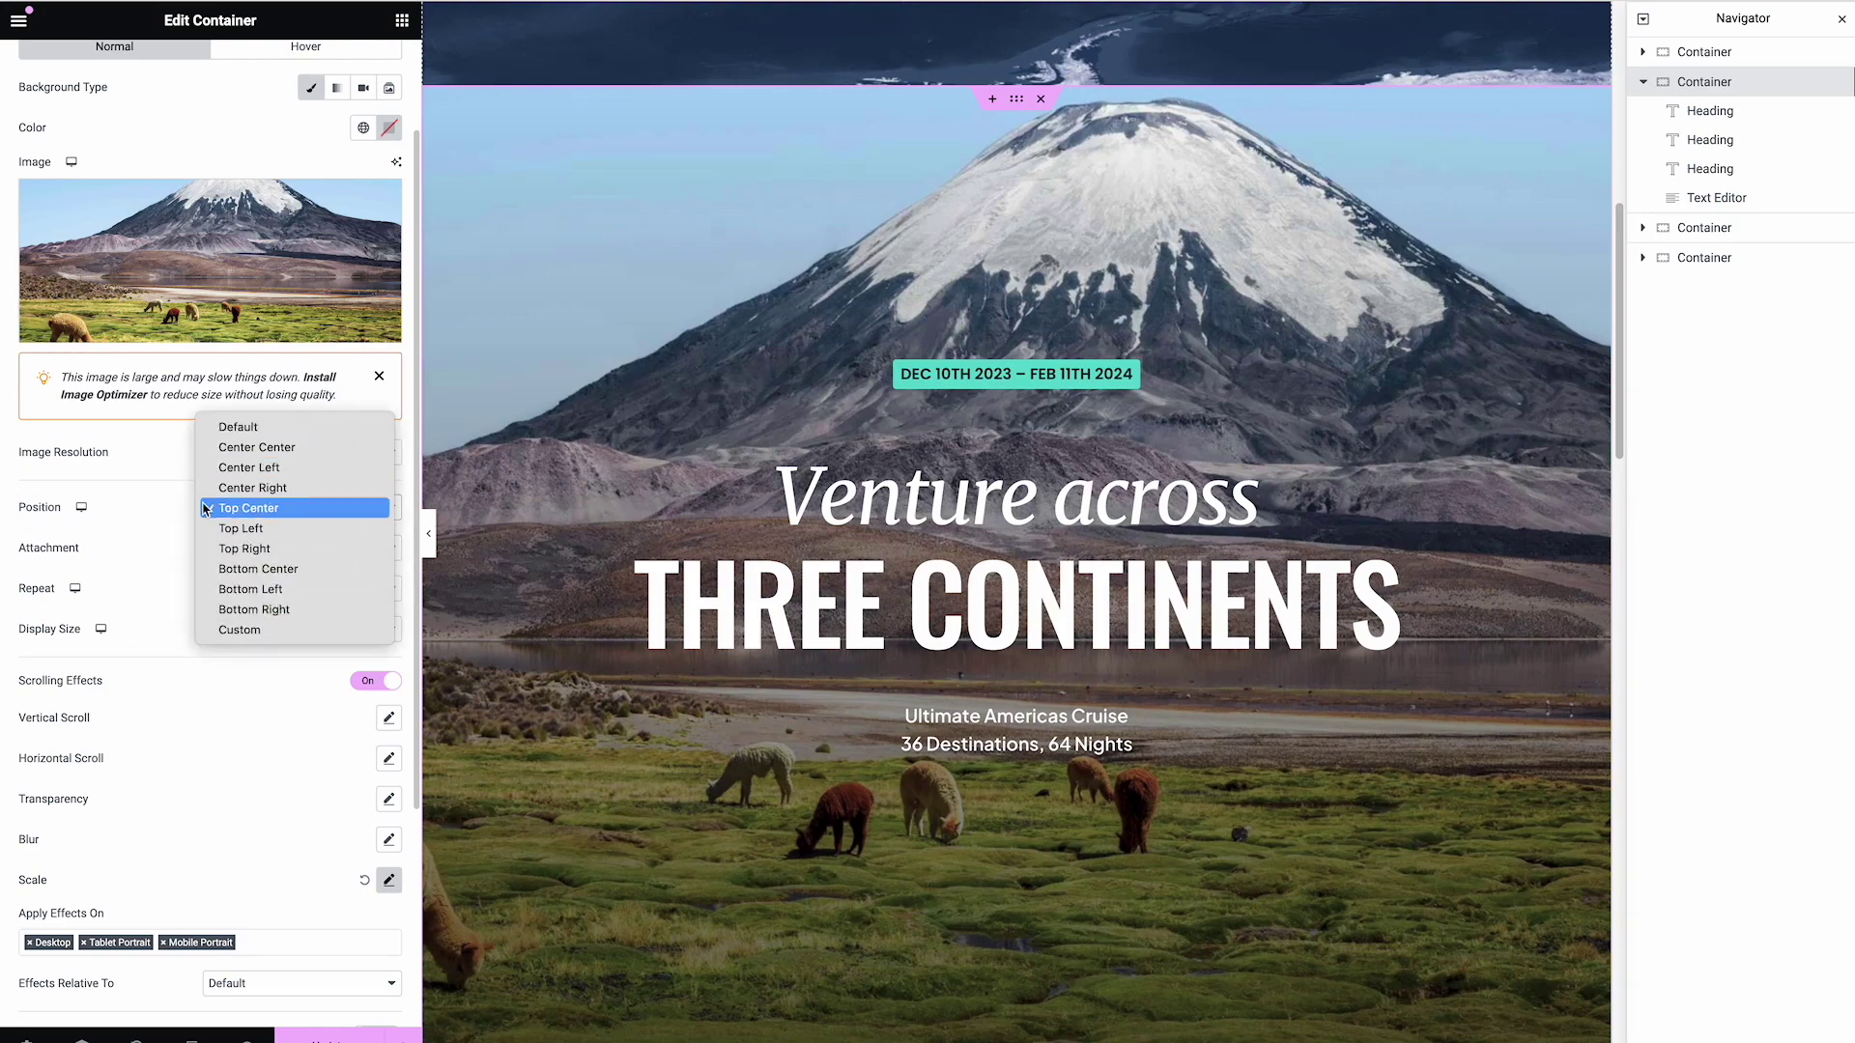
click(171, 466)
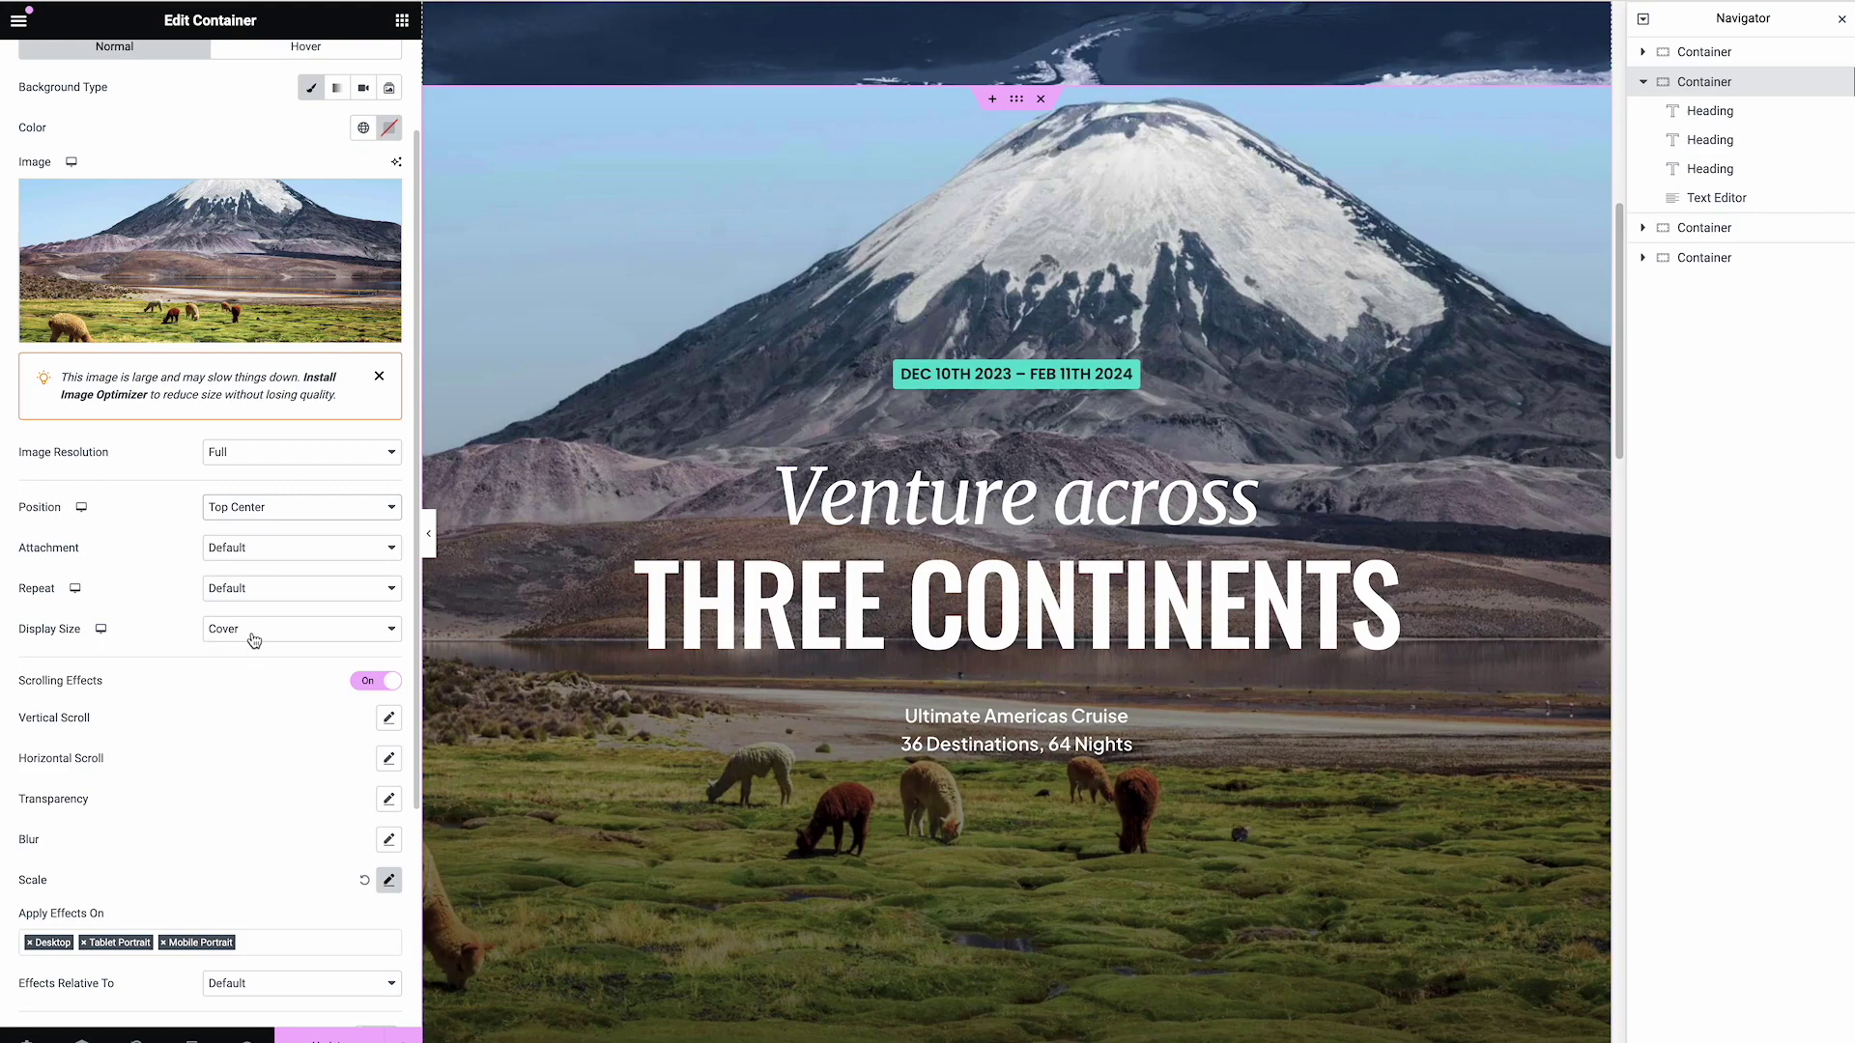
Switch the background display size to Contain, then back to Cover
click(254, 638)
click(258, 651)
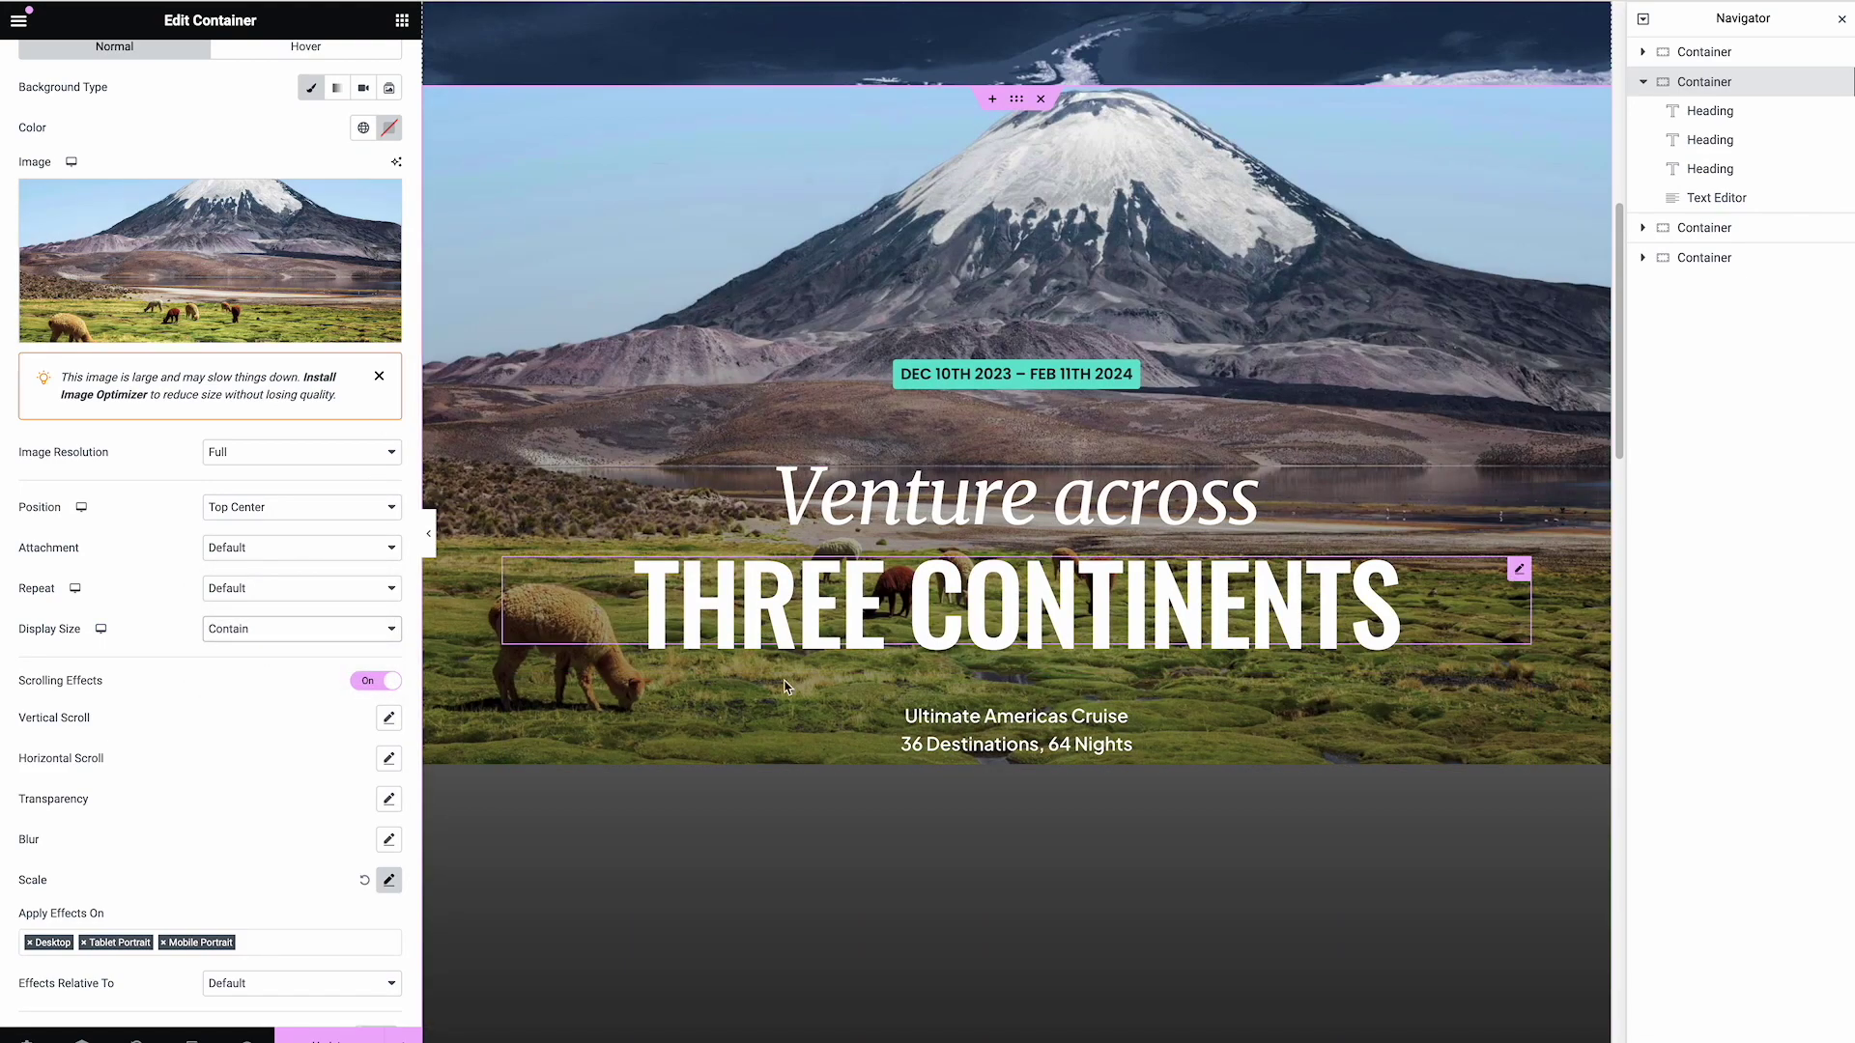
click(251, 634)
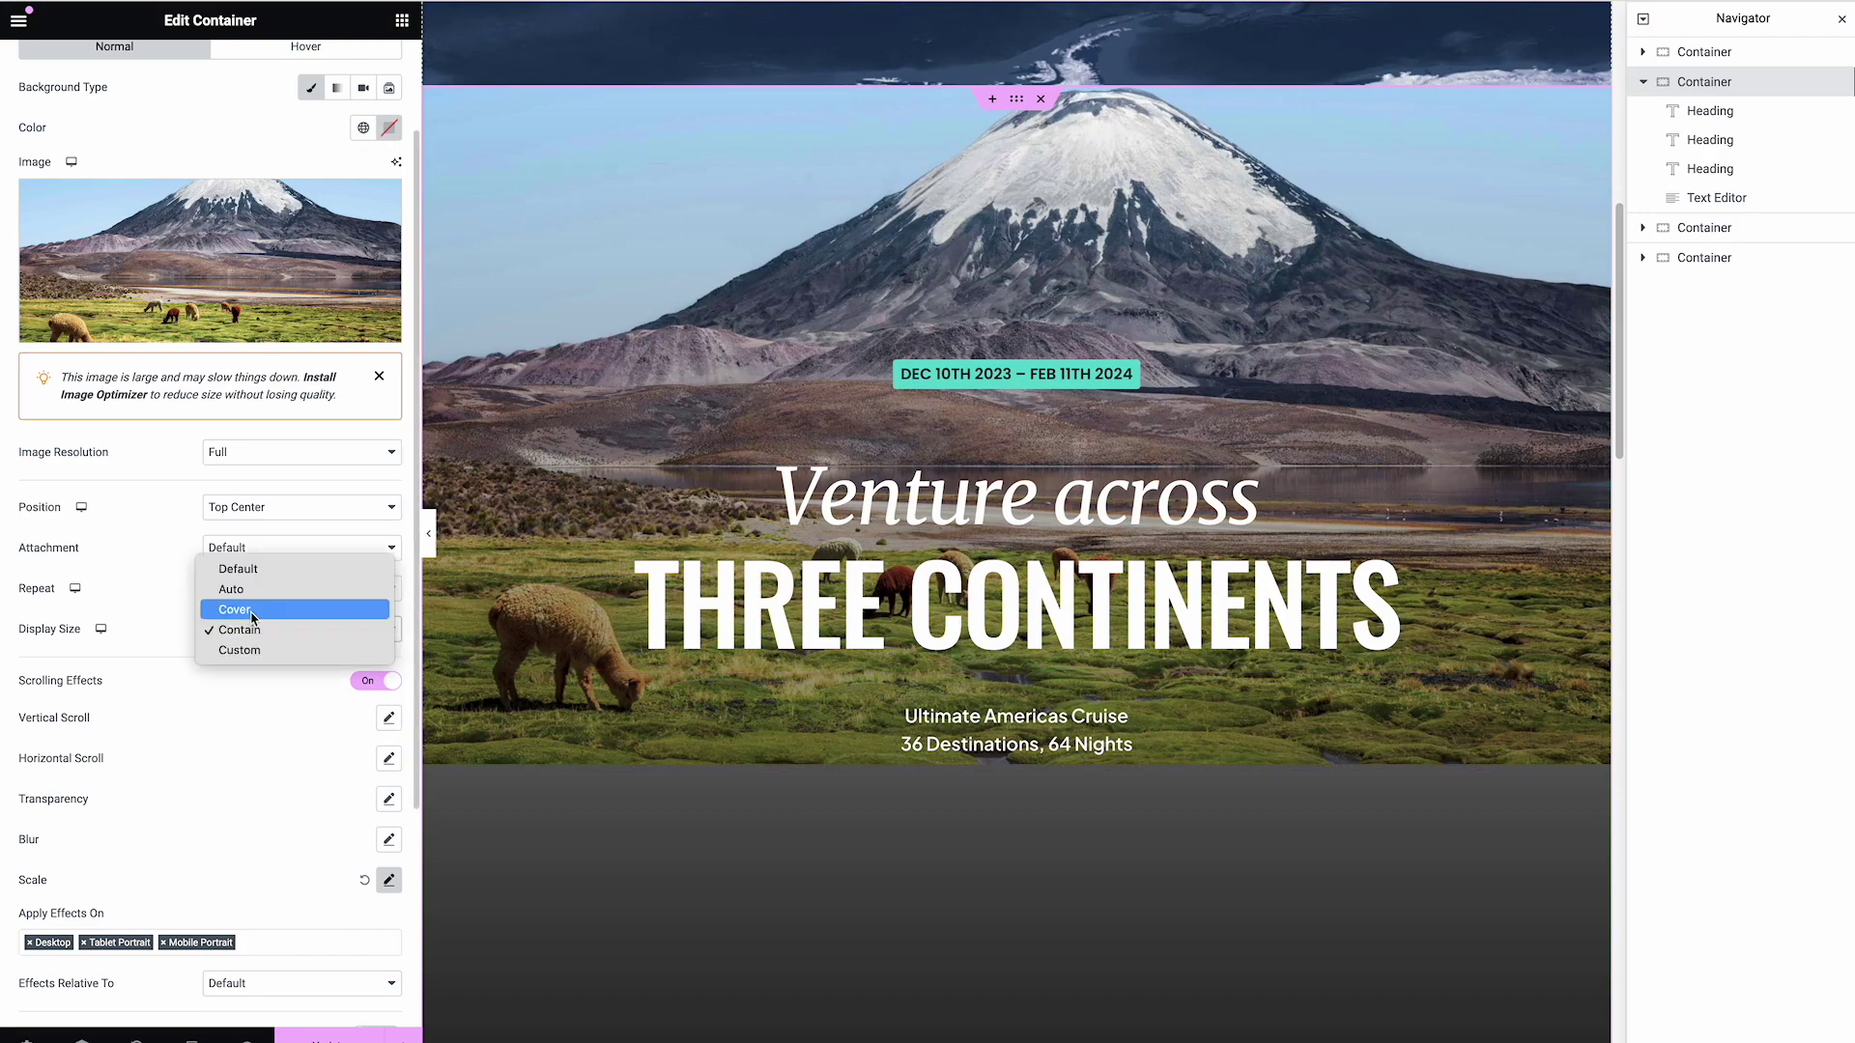
click(251, 610)
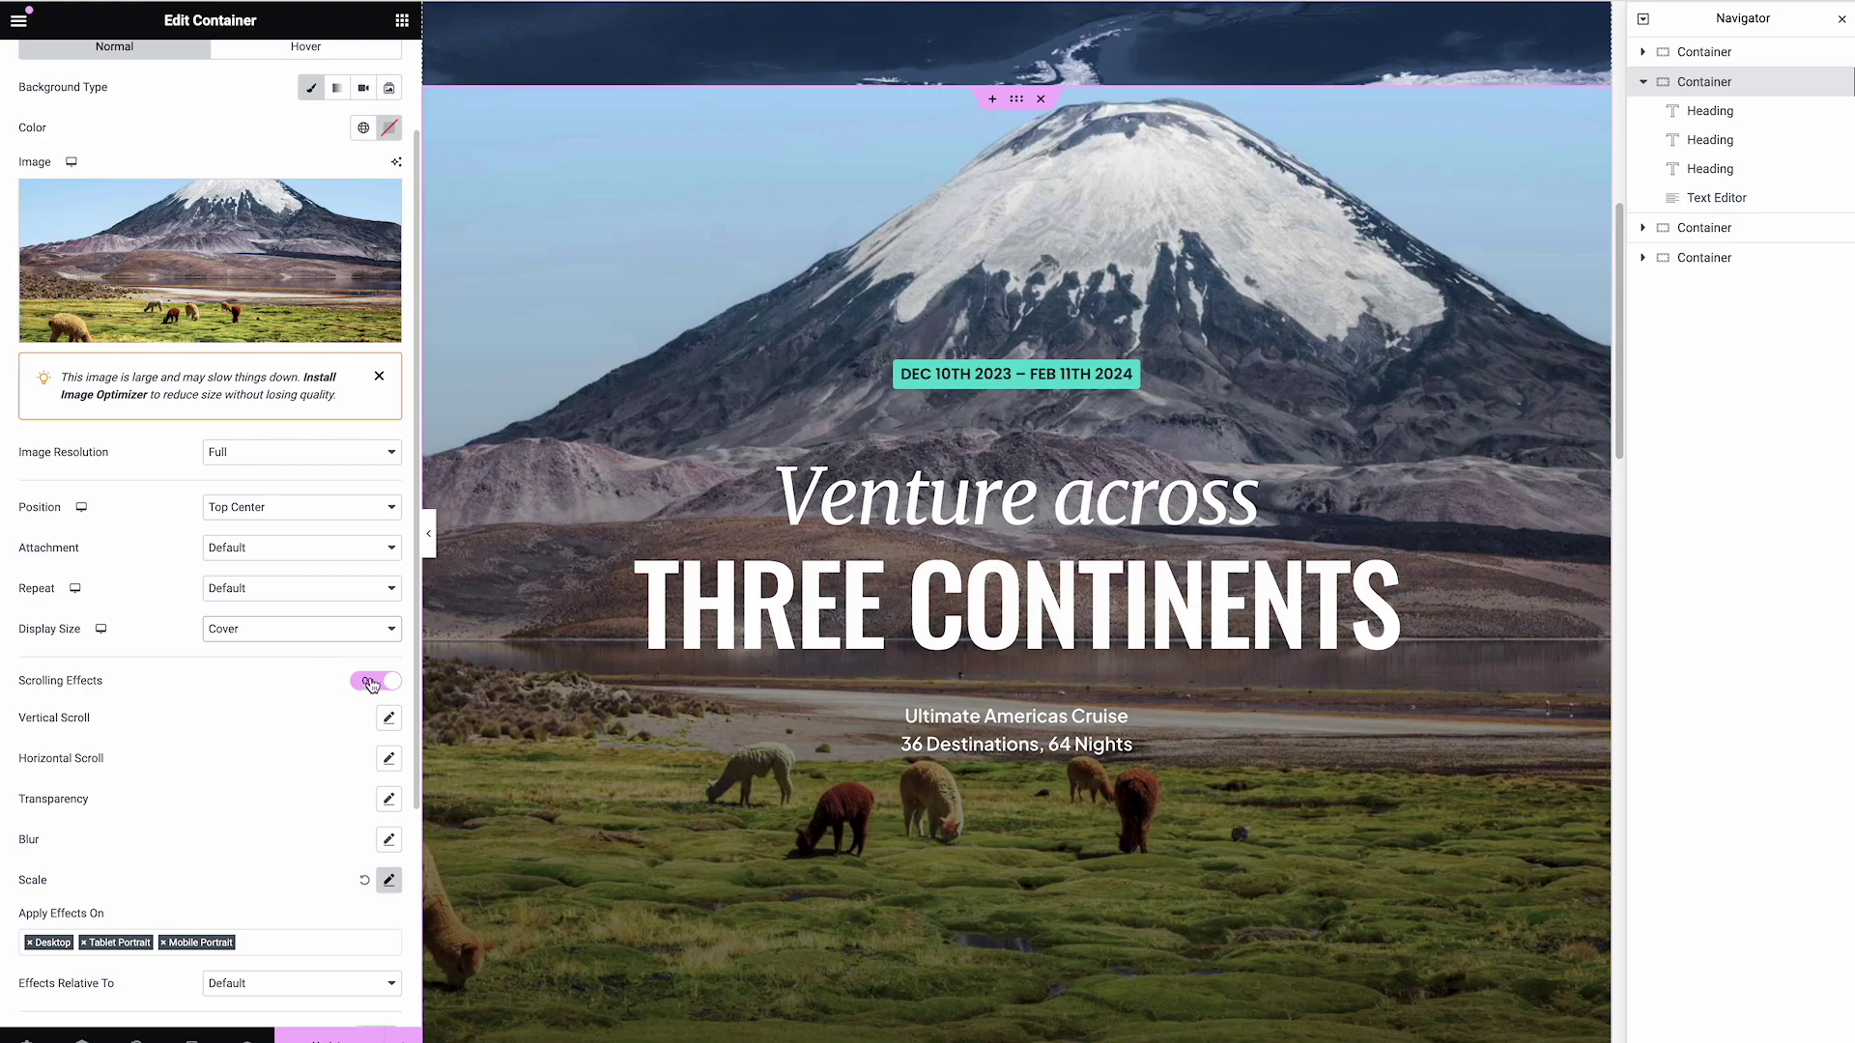
scroll(377, 686, down, 2)
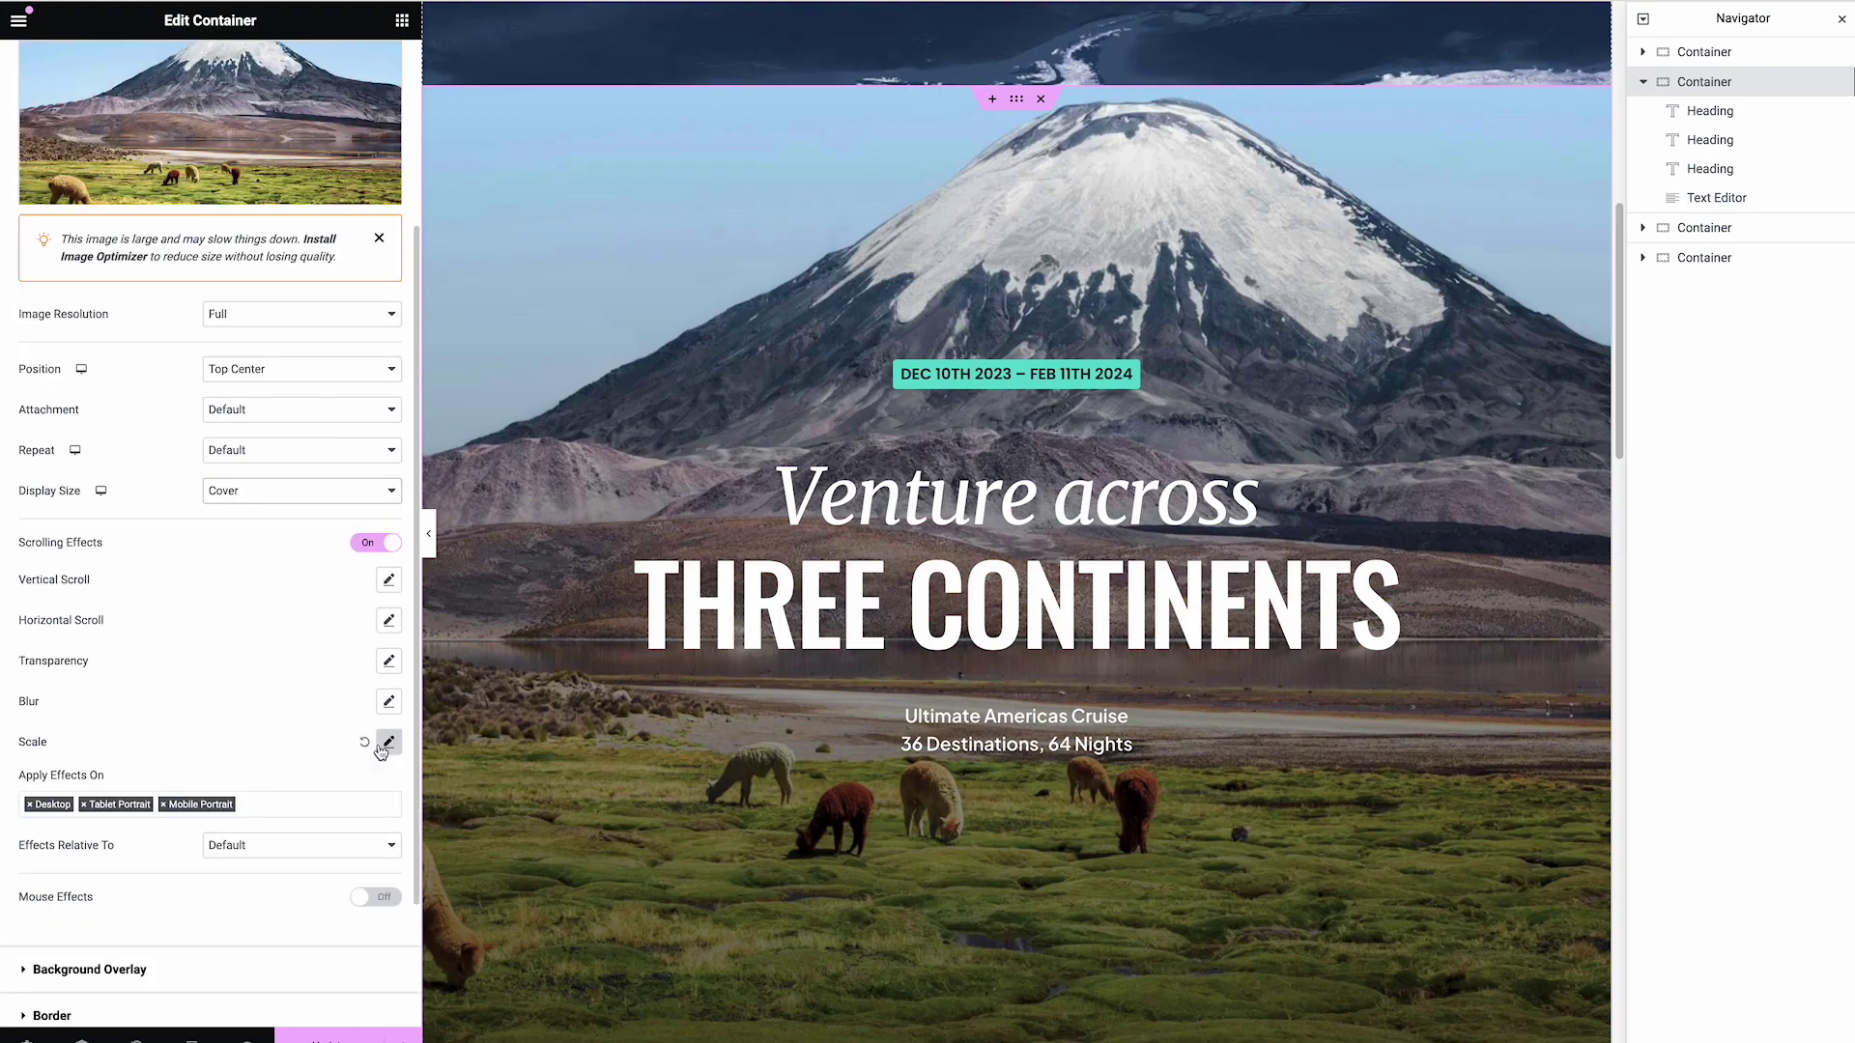
click(390, 743)
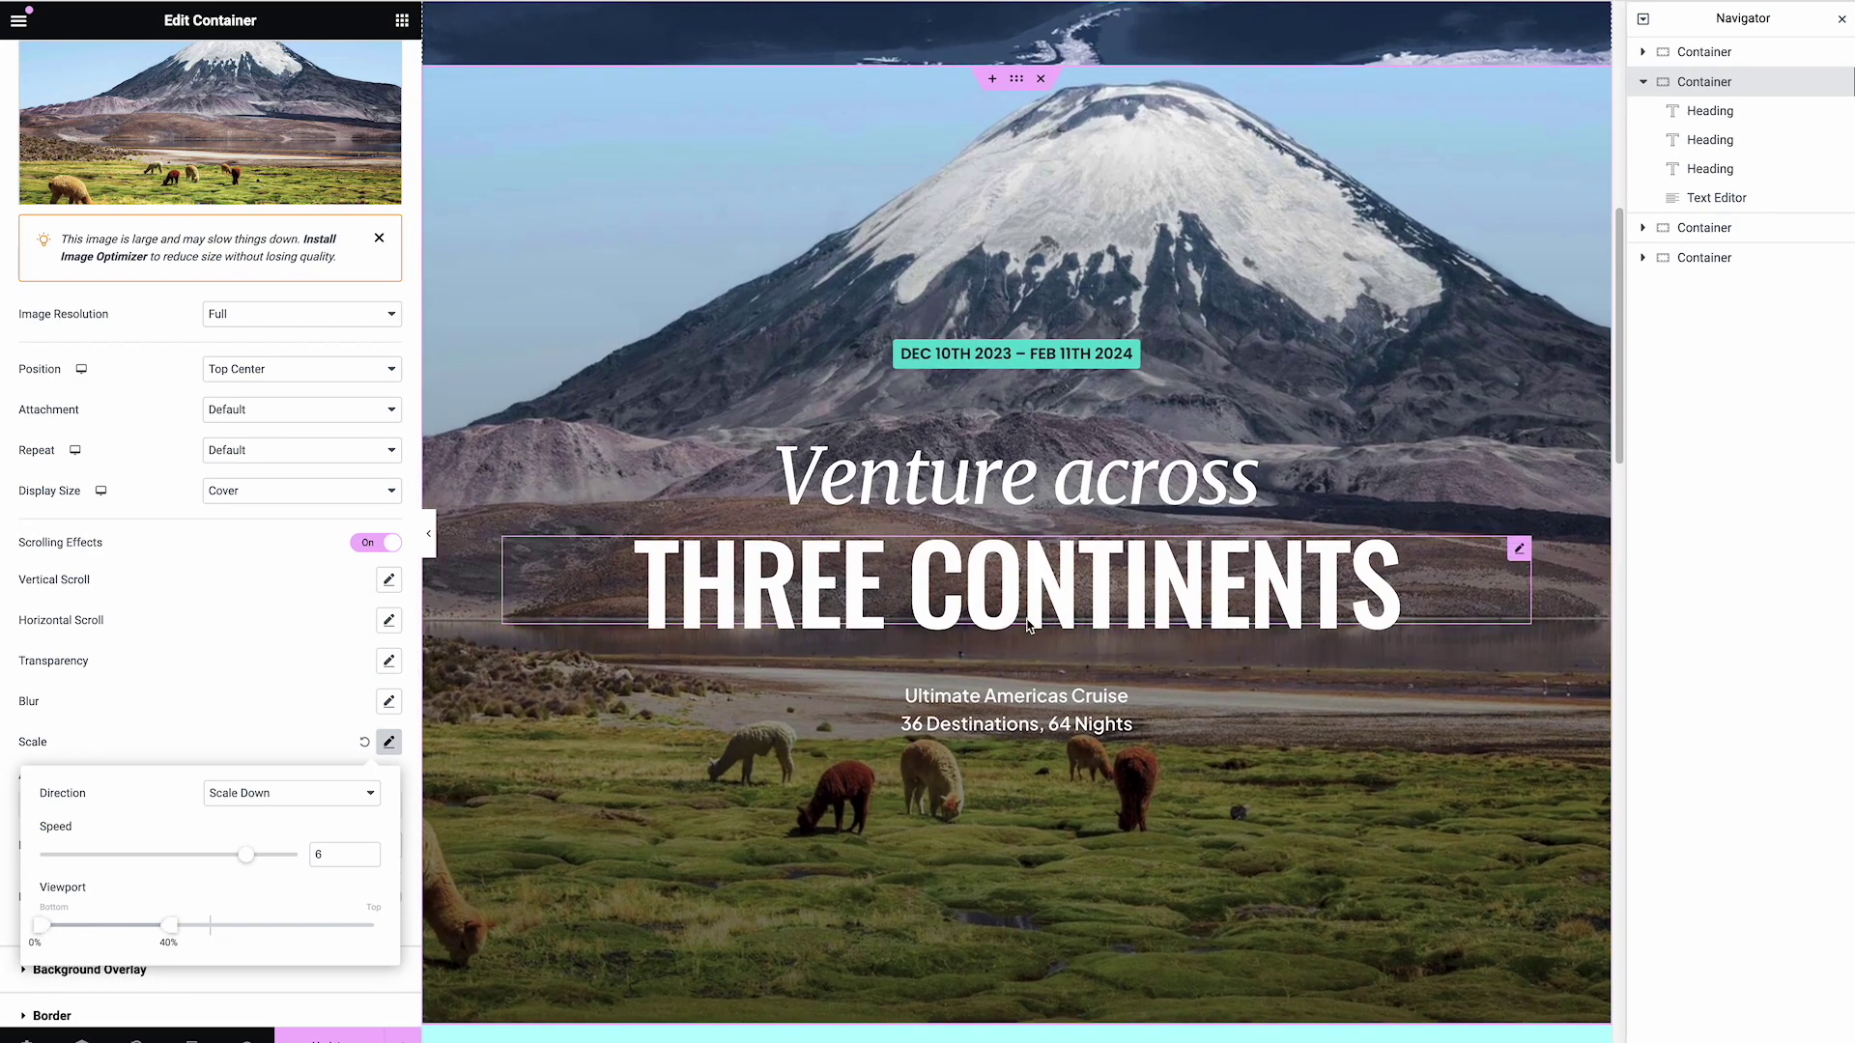
scroll(925, 608, down, 15)
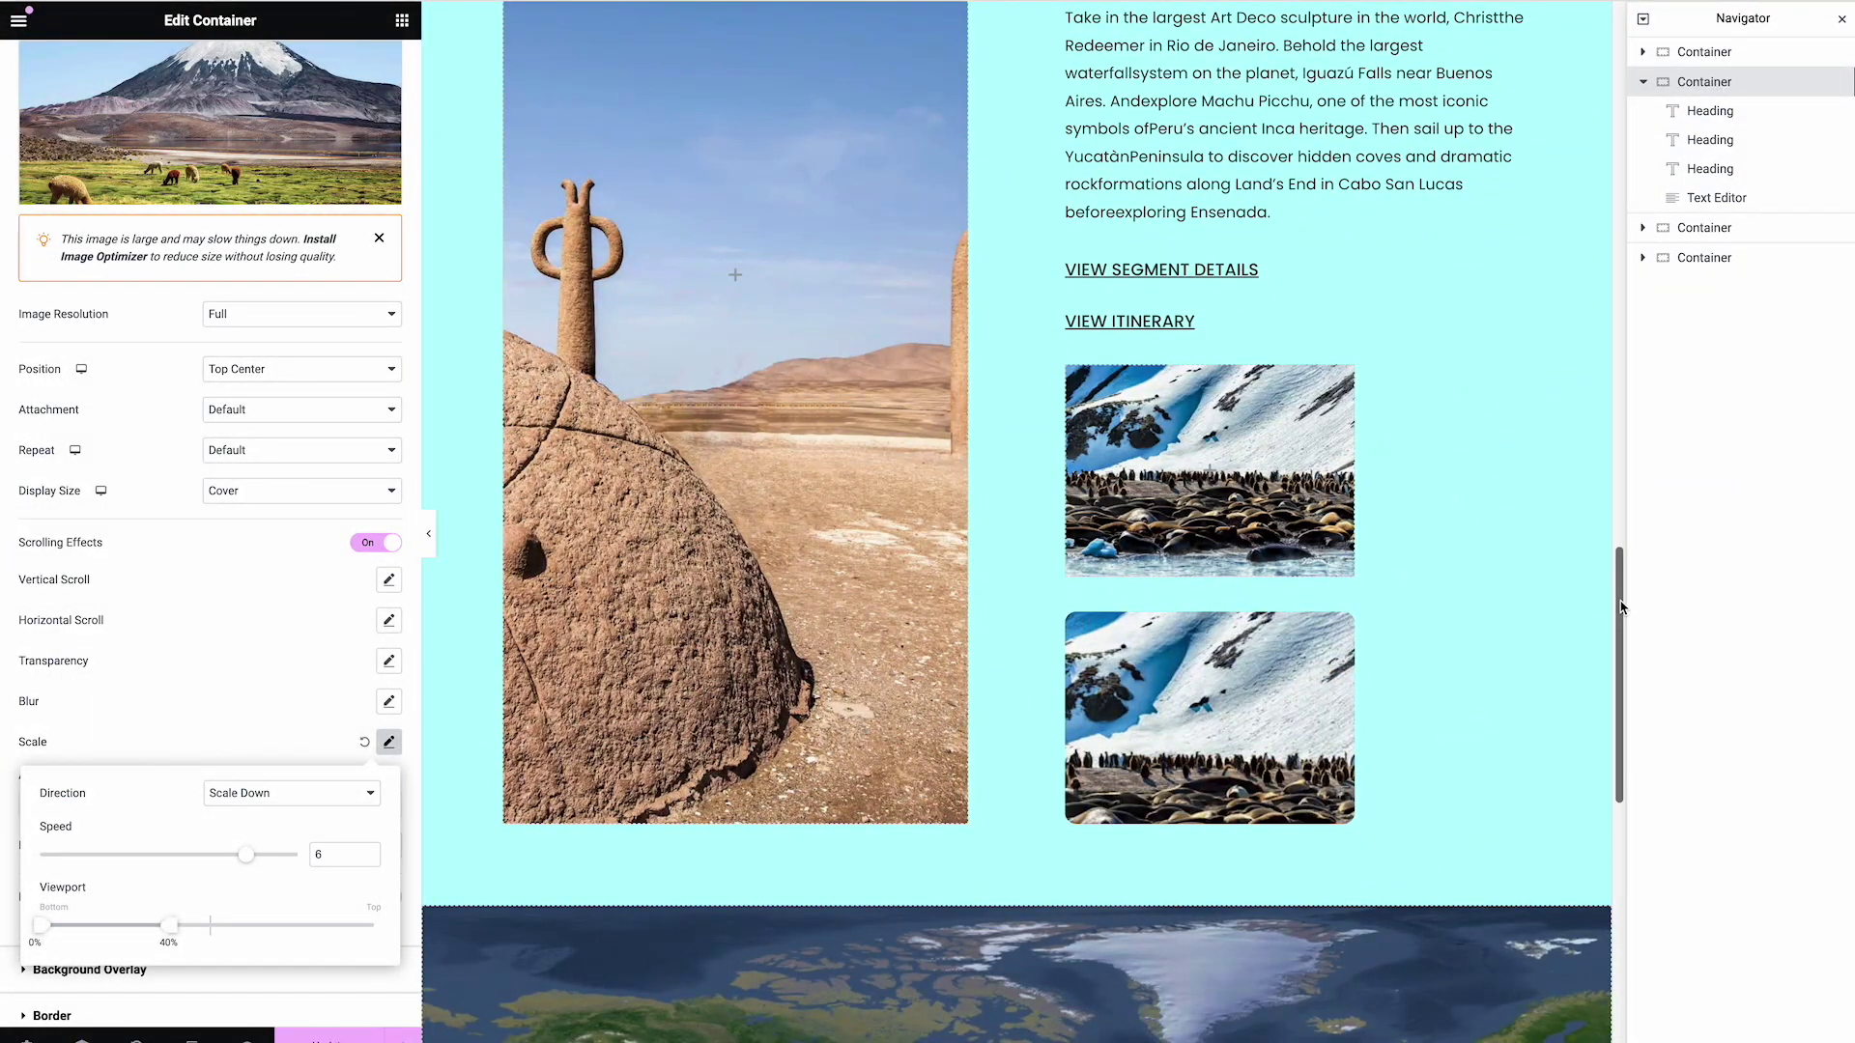
mouse_move(1622, 606)
mouse_down()
mouse_move(1622, 629)
mouse_move(1623, 524)
mouse_move(1621, 652)
mouse_move(1619, 607)
mouse_up()
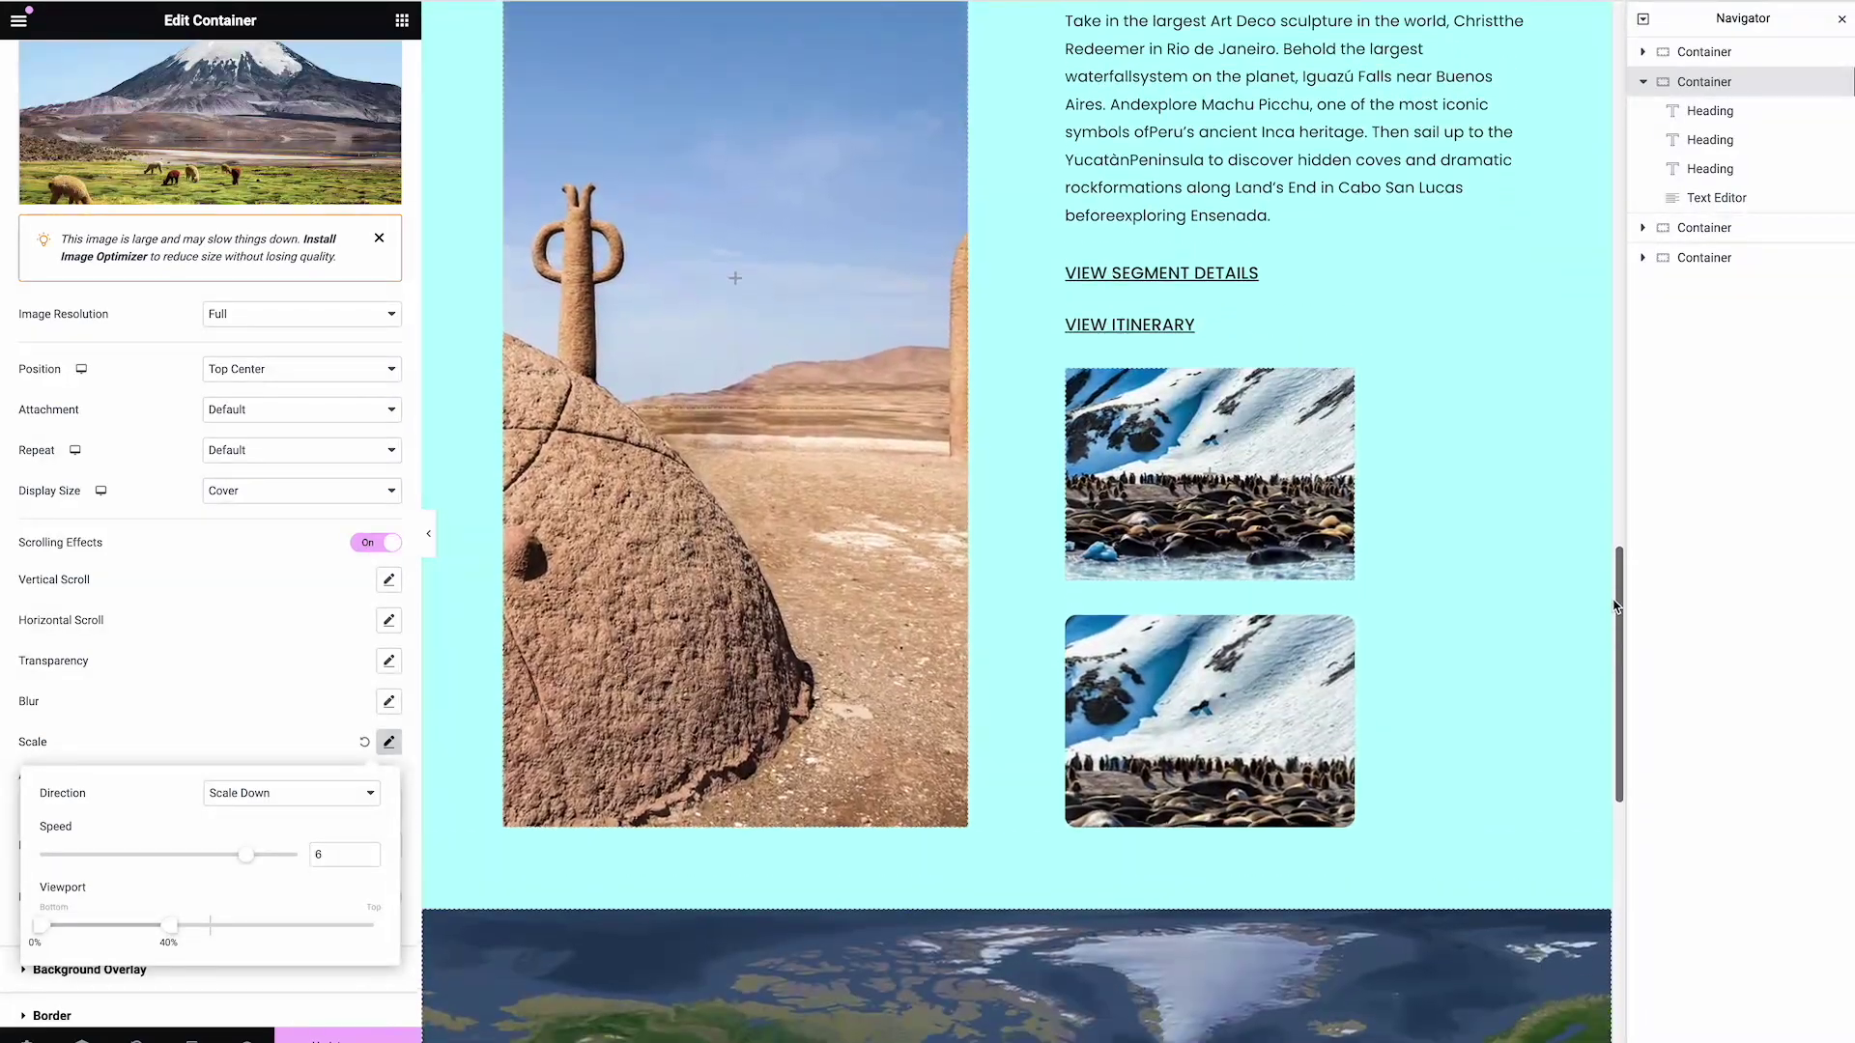
scroll(1271, 616, down, 2)
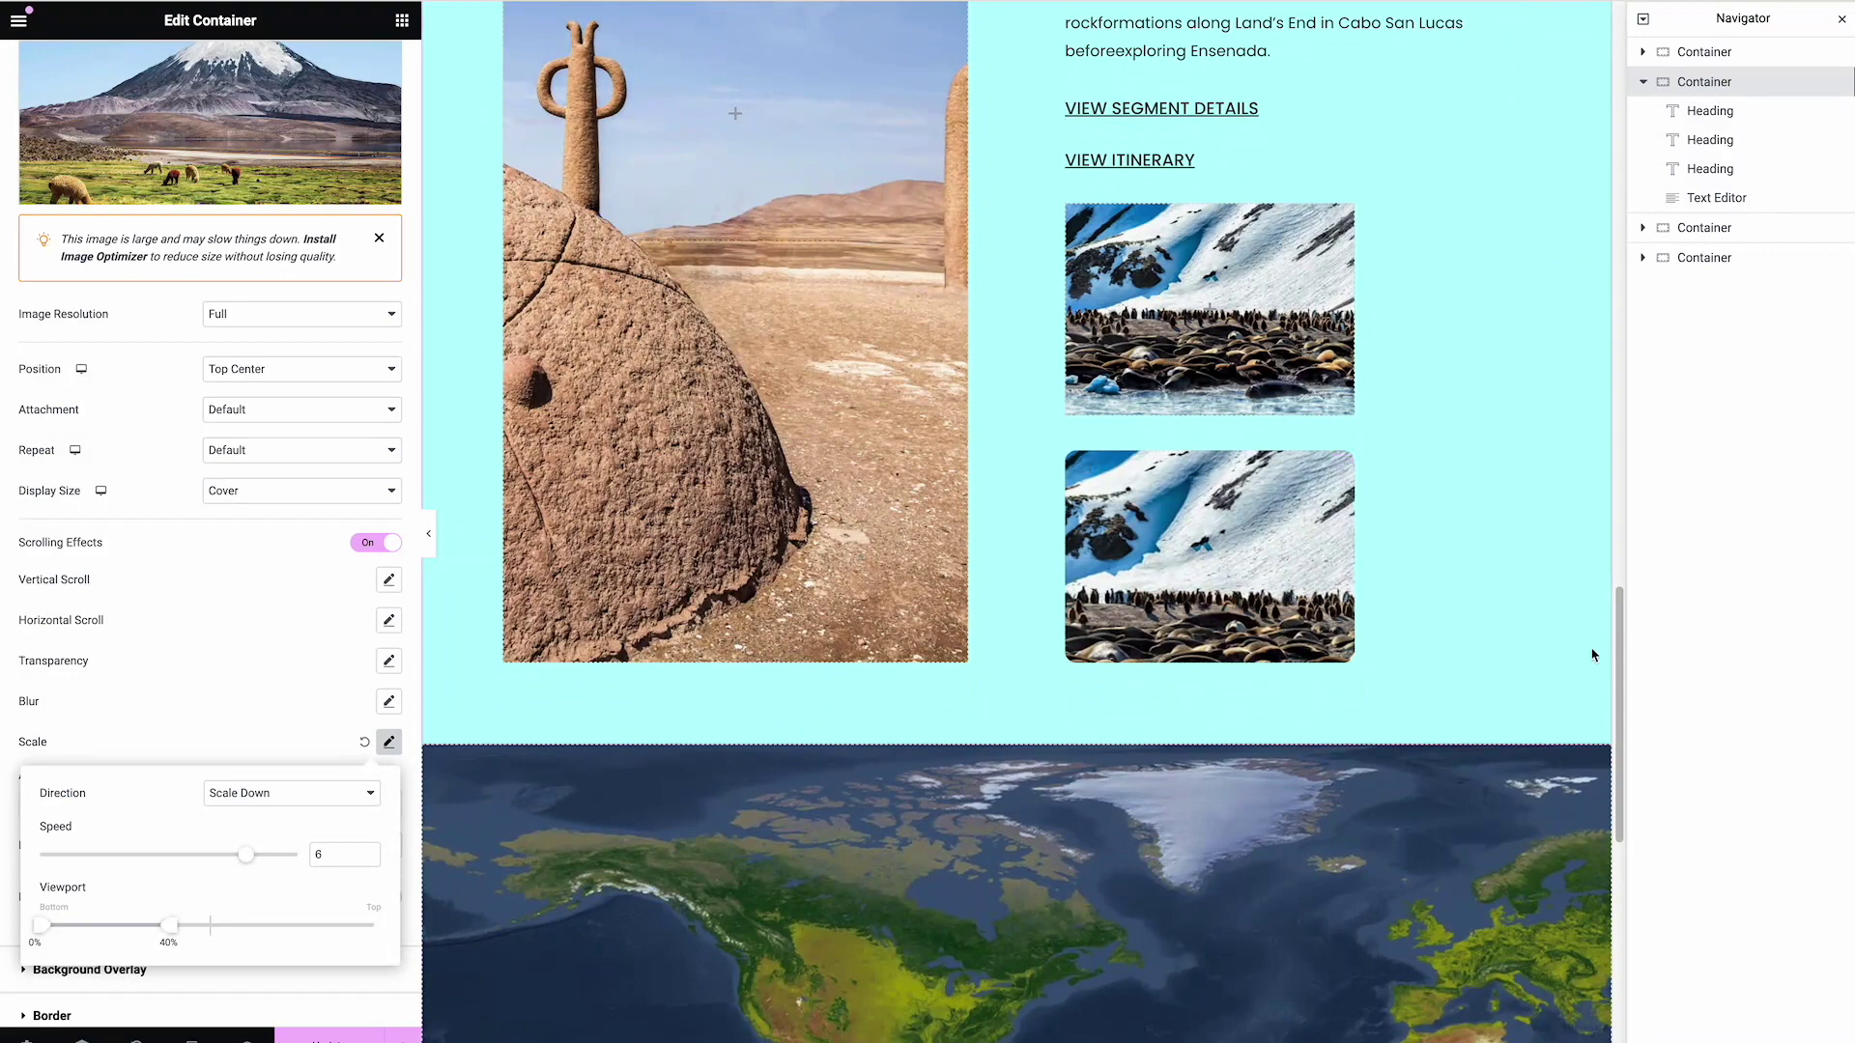
drag(1619, 635, 1619, 618)
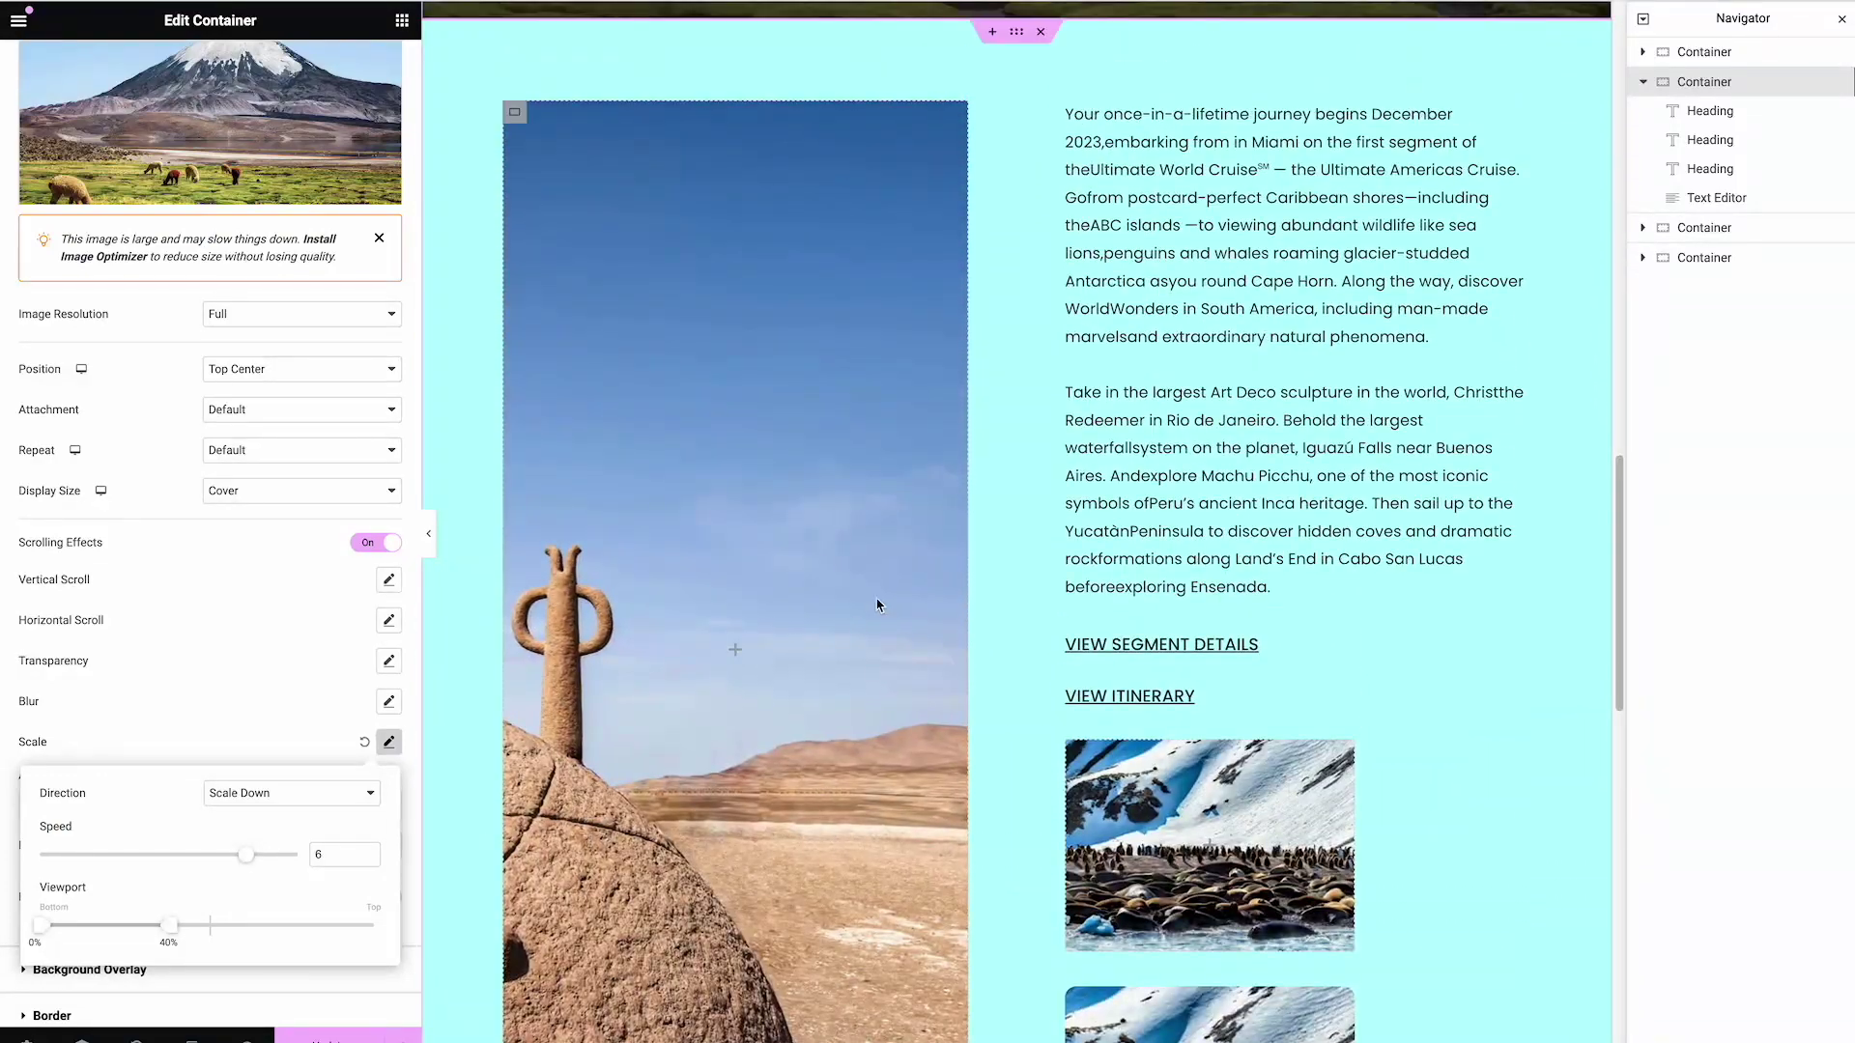
click(430, 540)
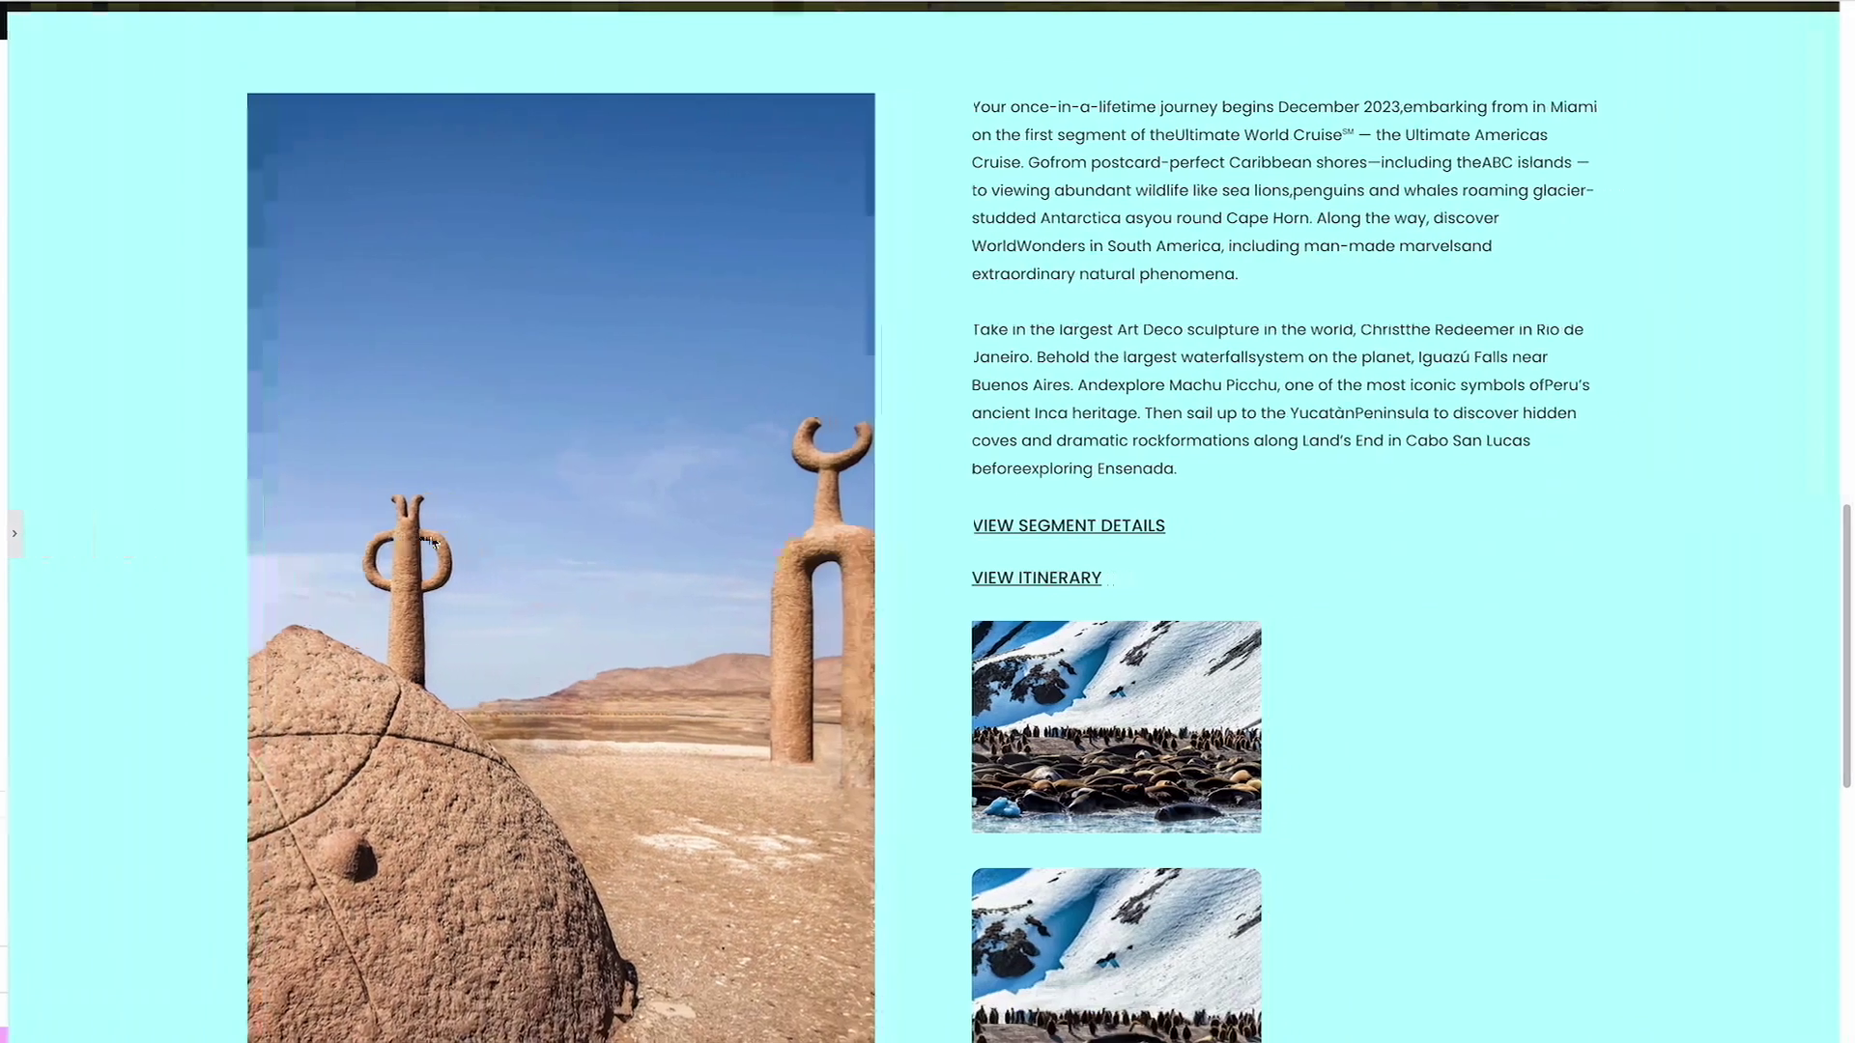
scroll(773, 509, down, 3)
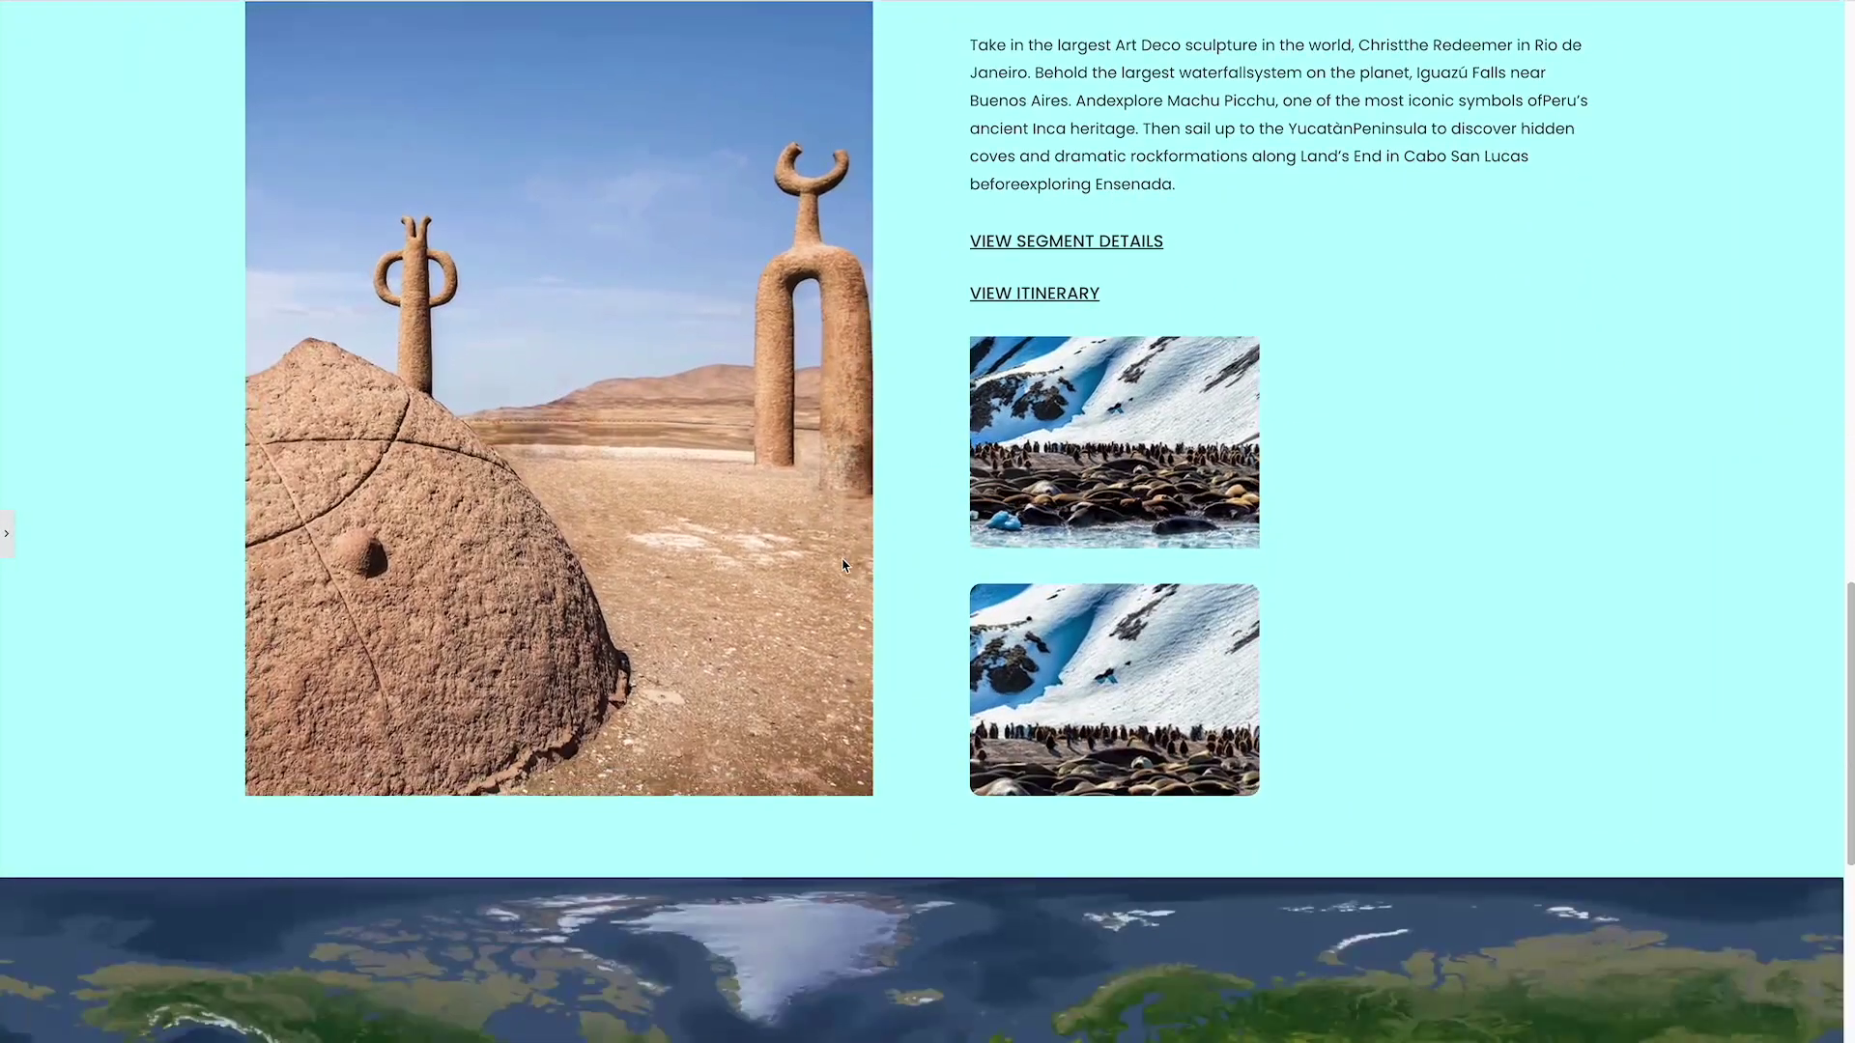
scroll(386, 507, up, 2)
scroll(31, 504, down, 1)
click(6, 542)
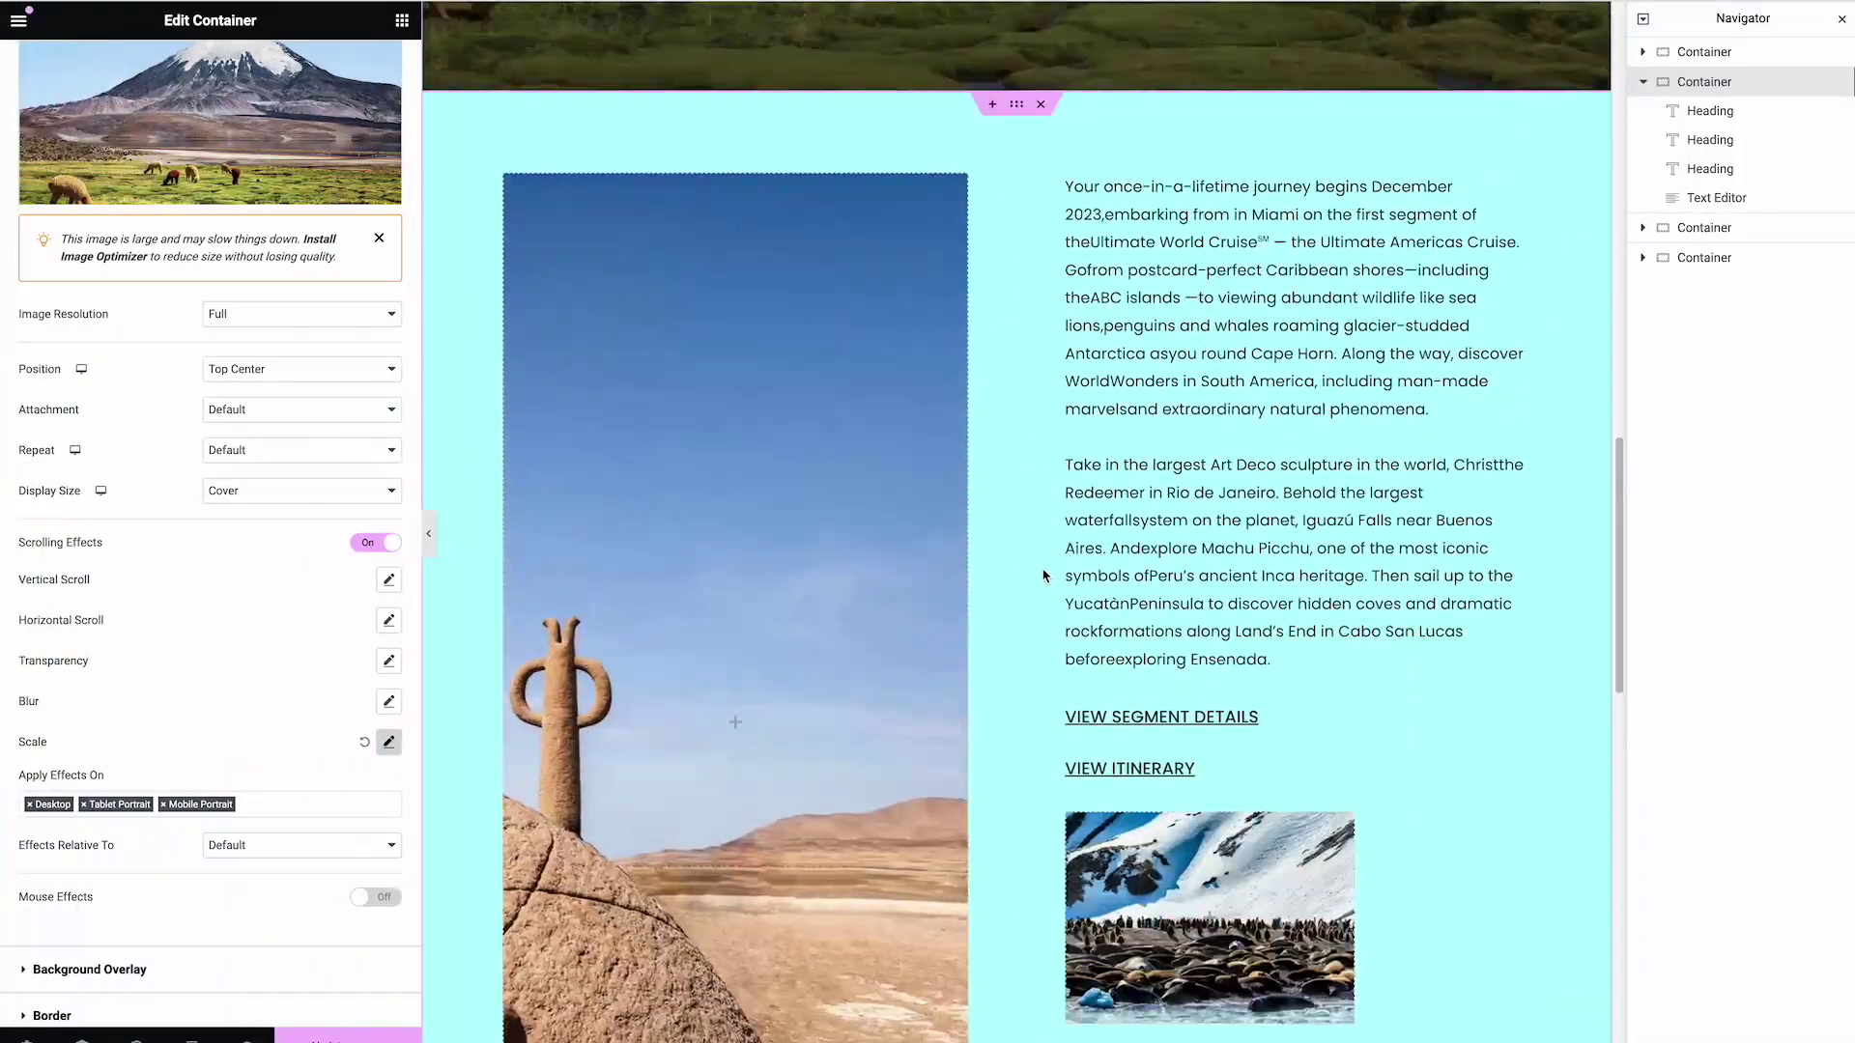
scroll(1043, 576, up, 7)
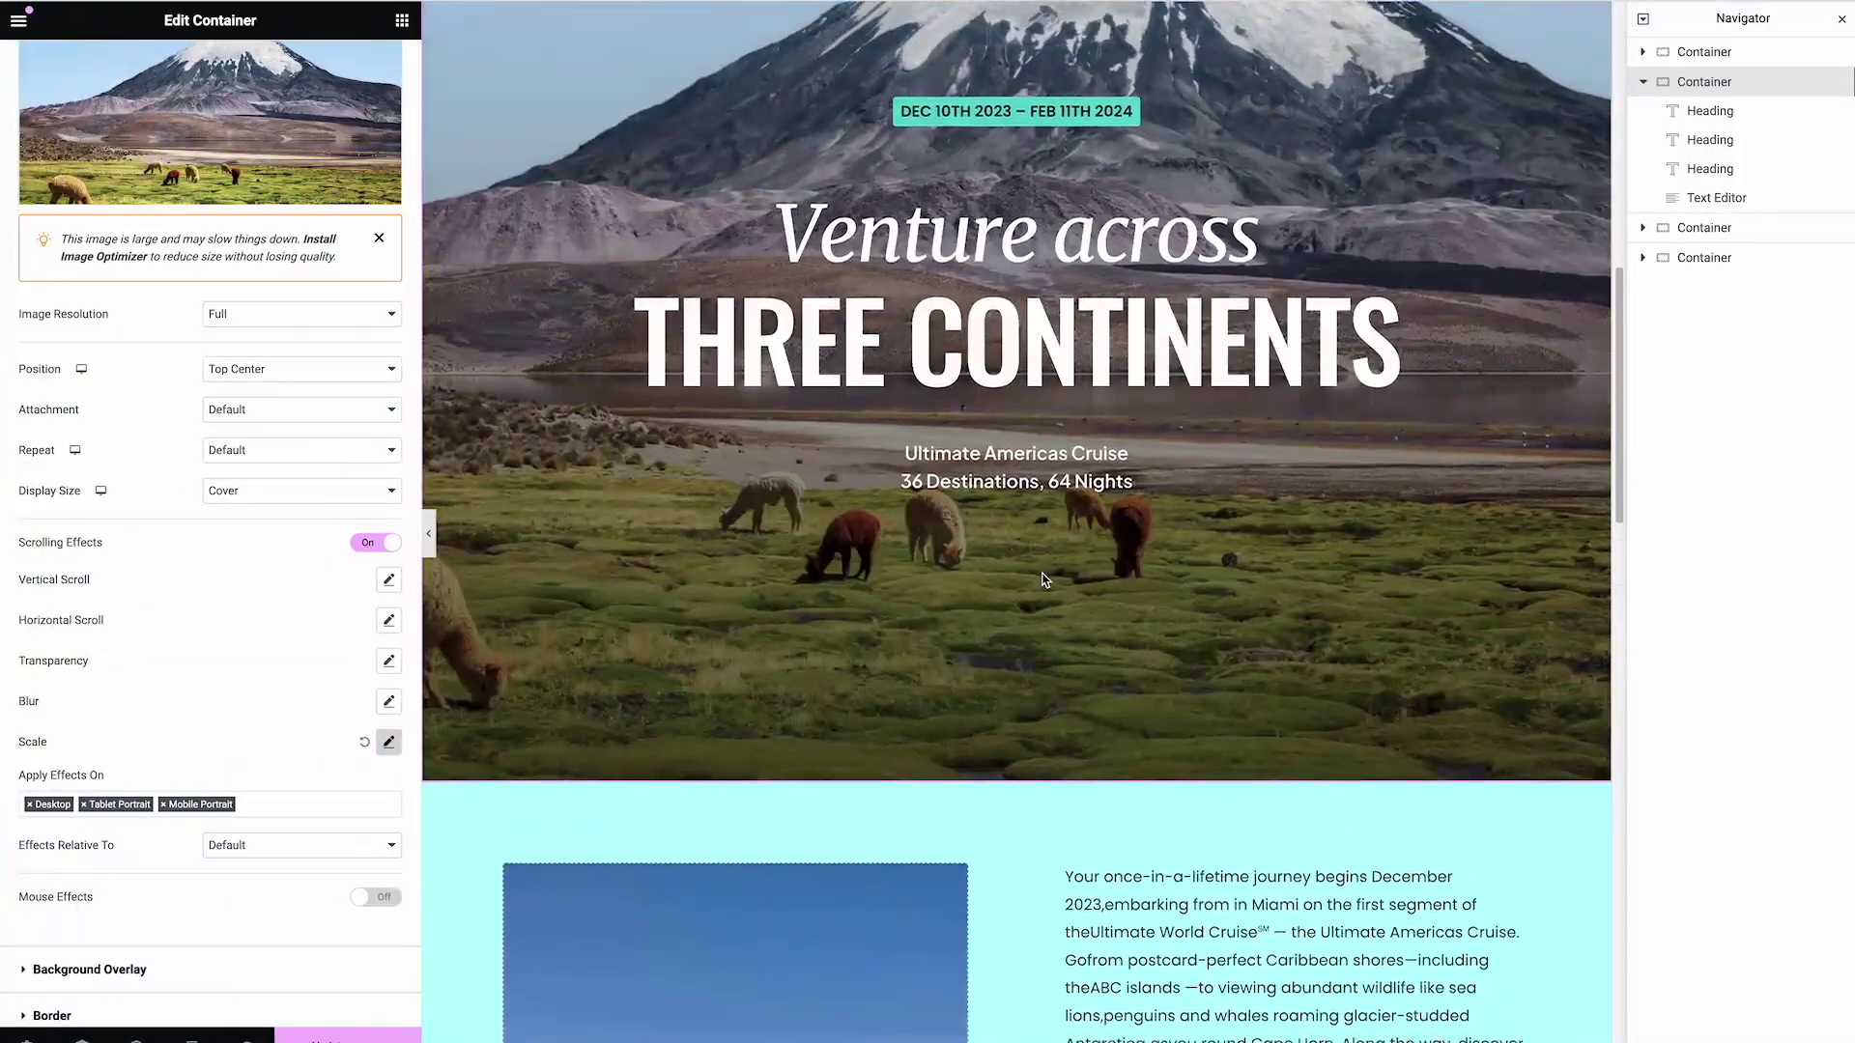
scroll(1044, 578, up, 3)
scroll(307, 683, down, 1)
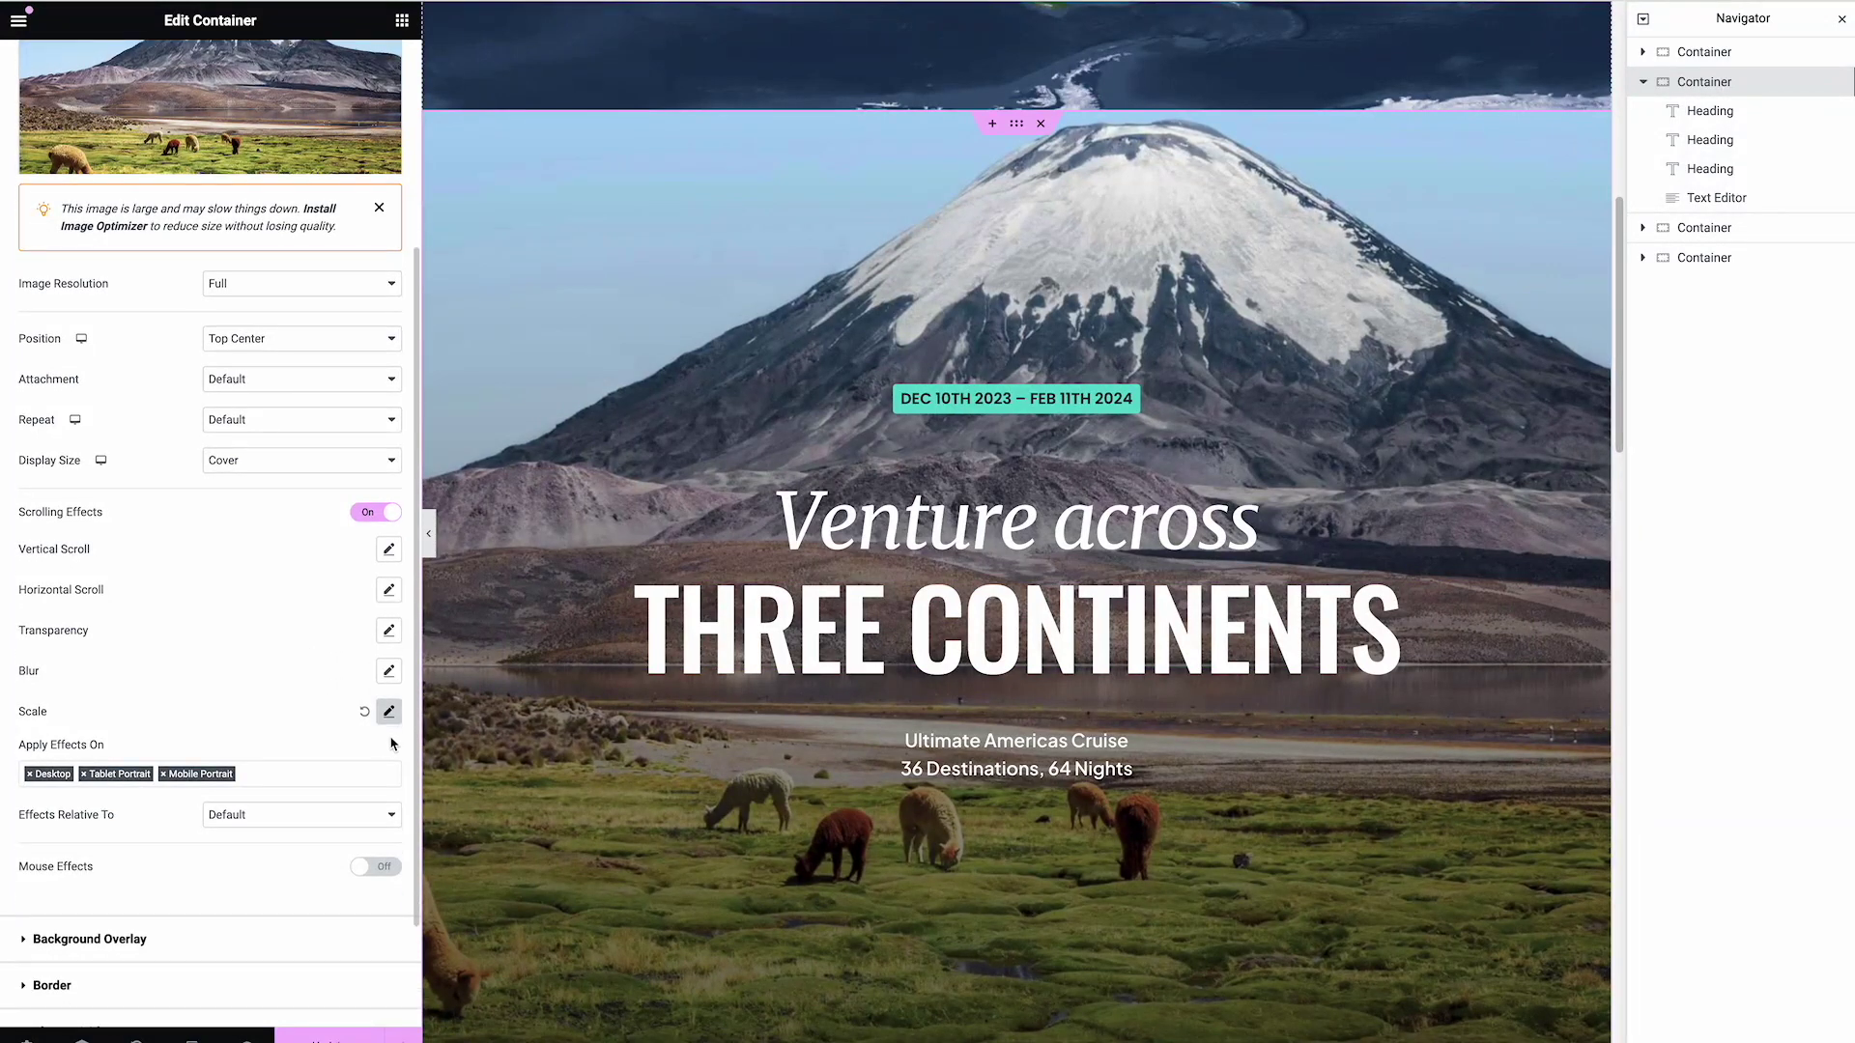
Raise the hero background's scale effect speed from 6 to 7 and scroll to test it
click(386, 715)
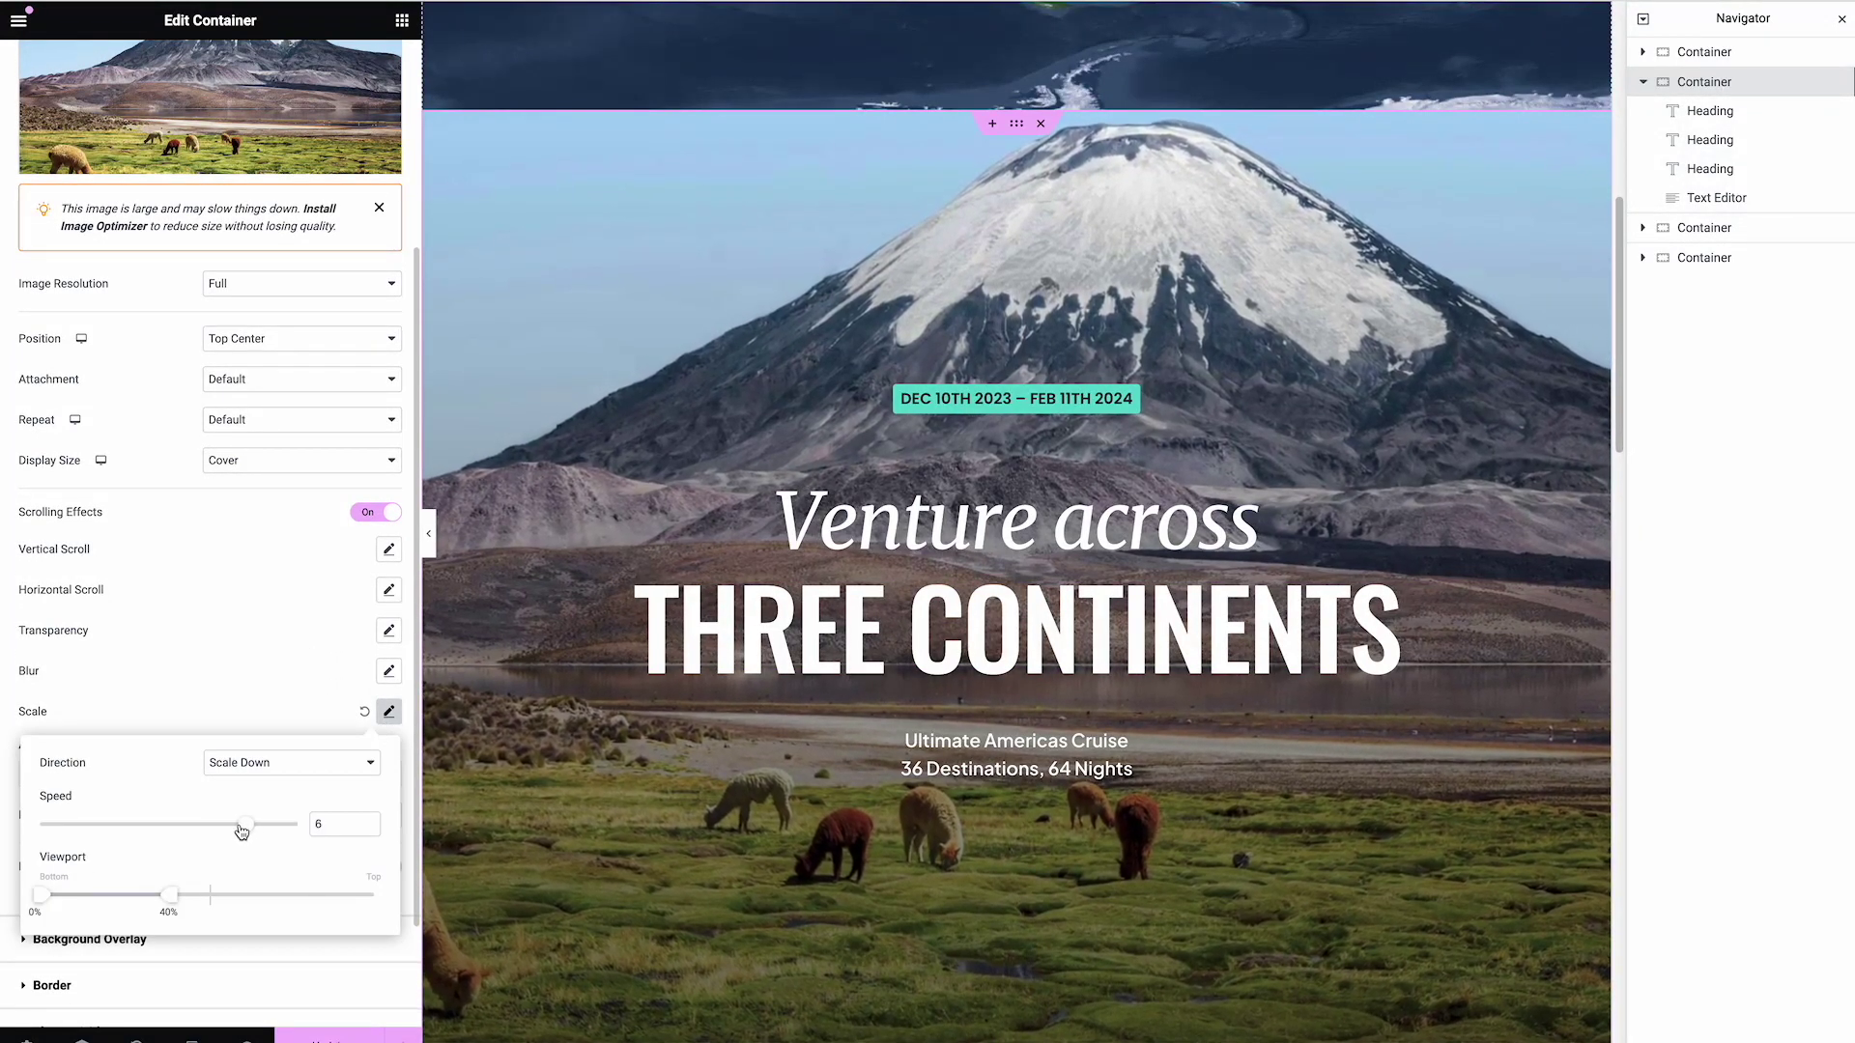
drag(241, 829, 259, 827)
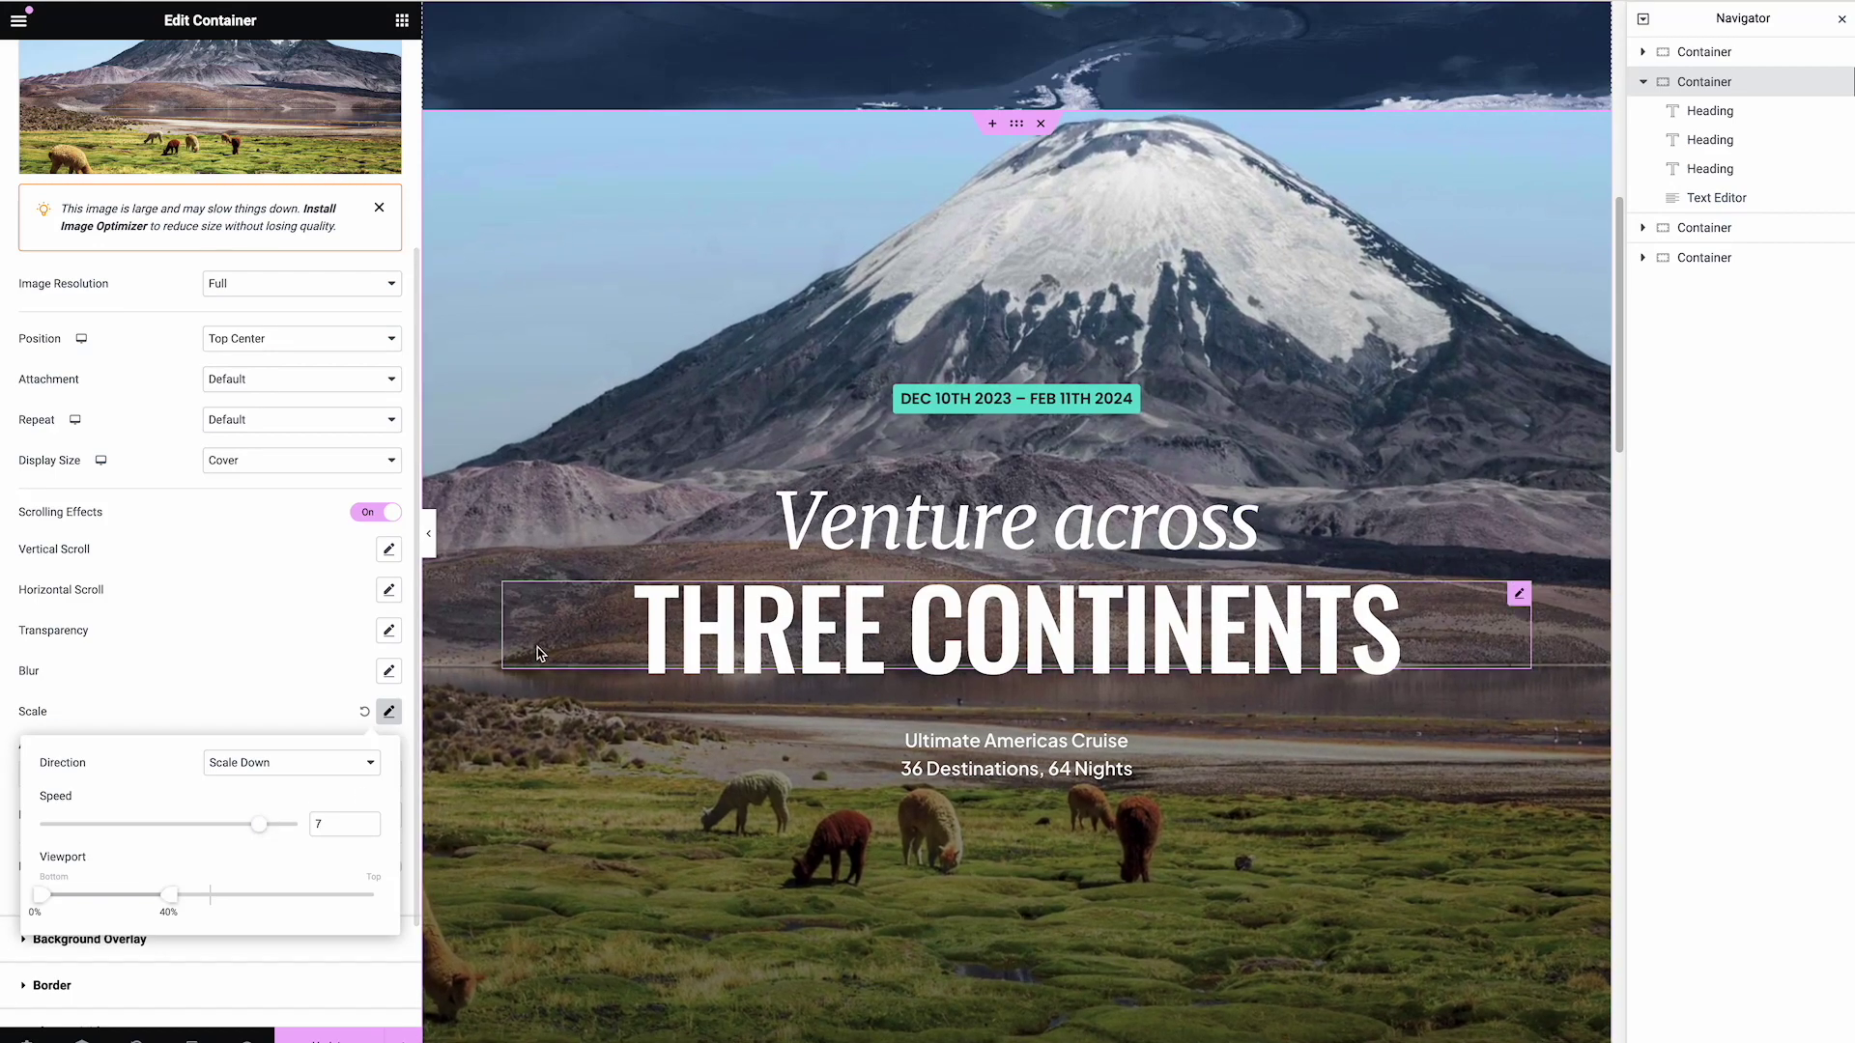
scroll(1062, 522, up, 3)
scroll(1063, 522, down, 2)
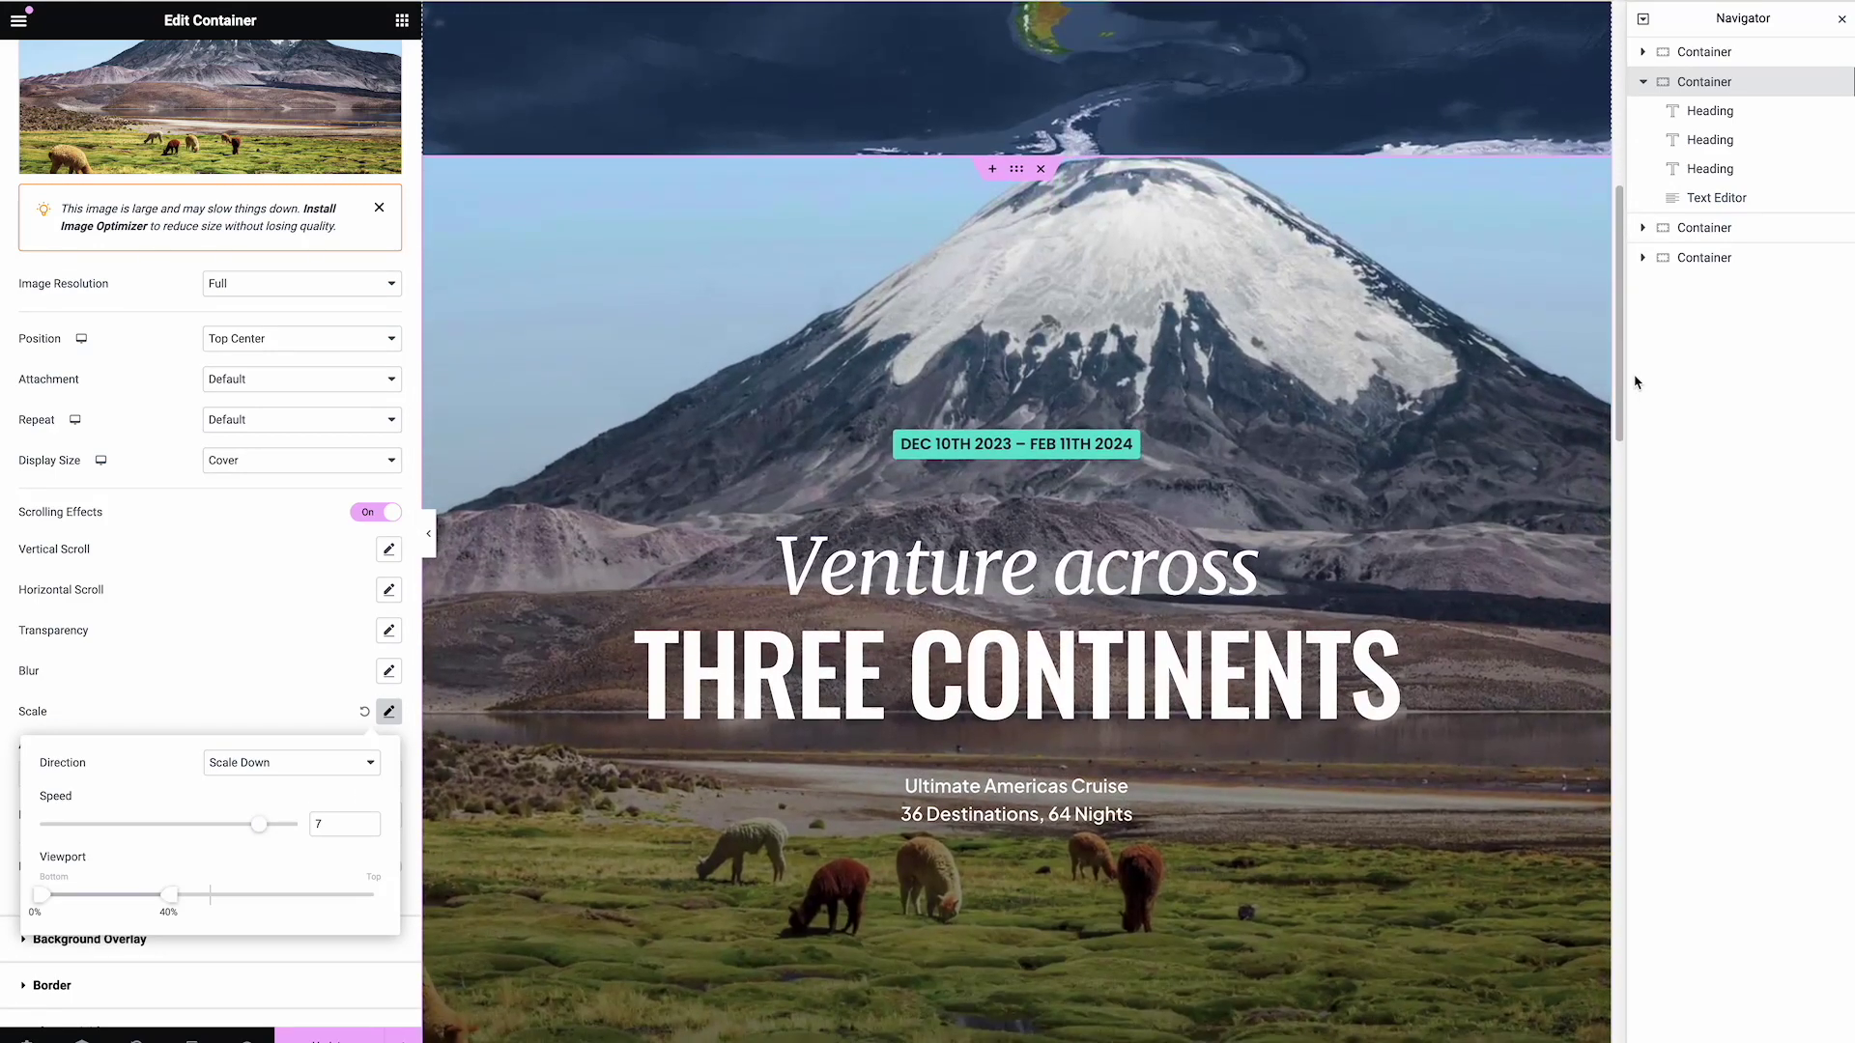
scroll(1624, 328, up, 4)
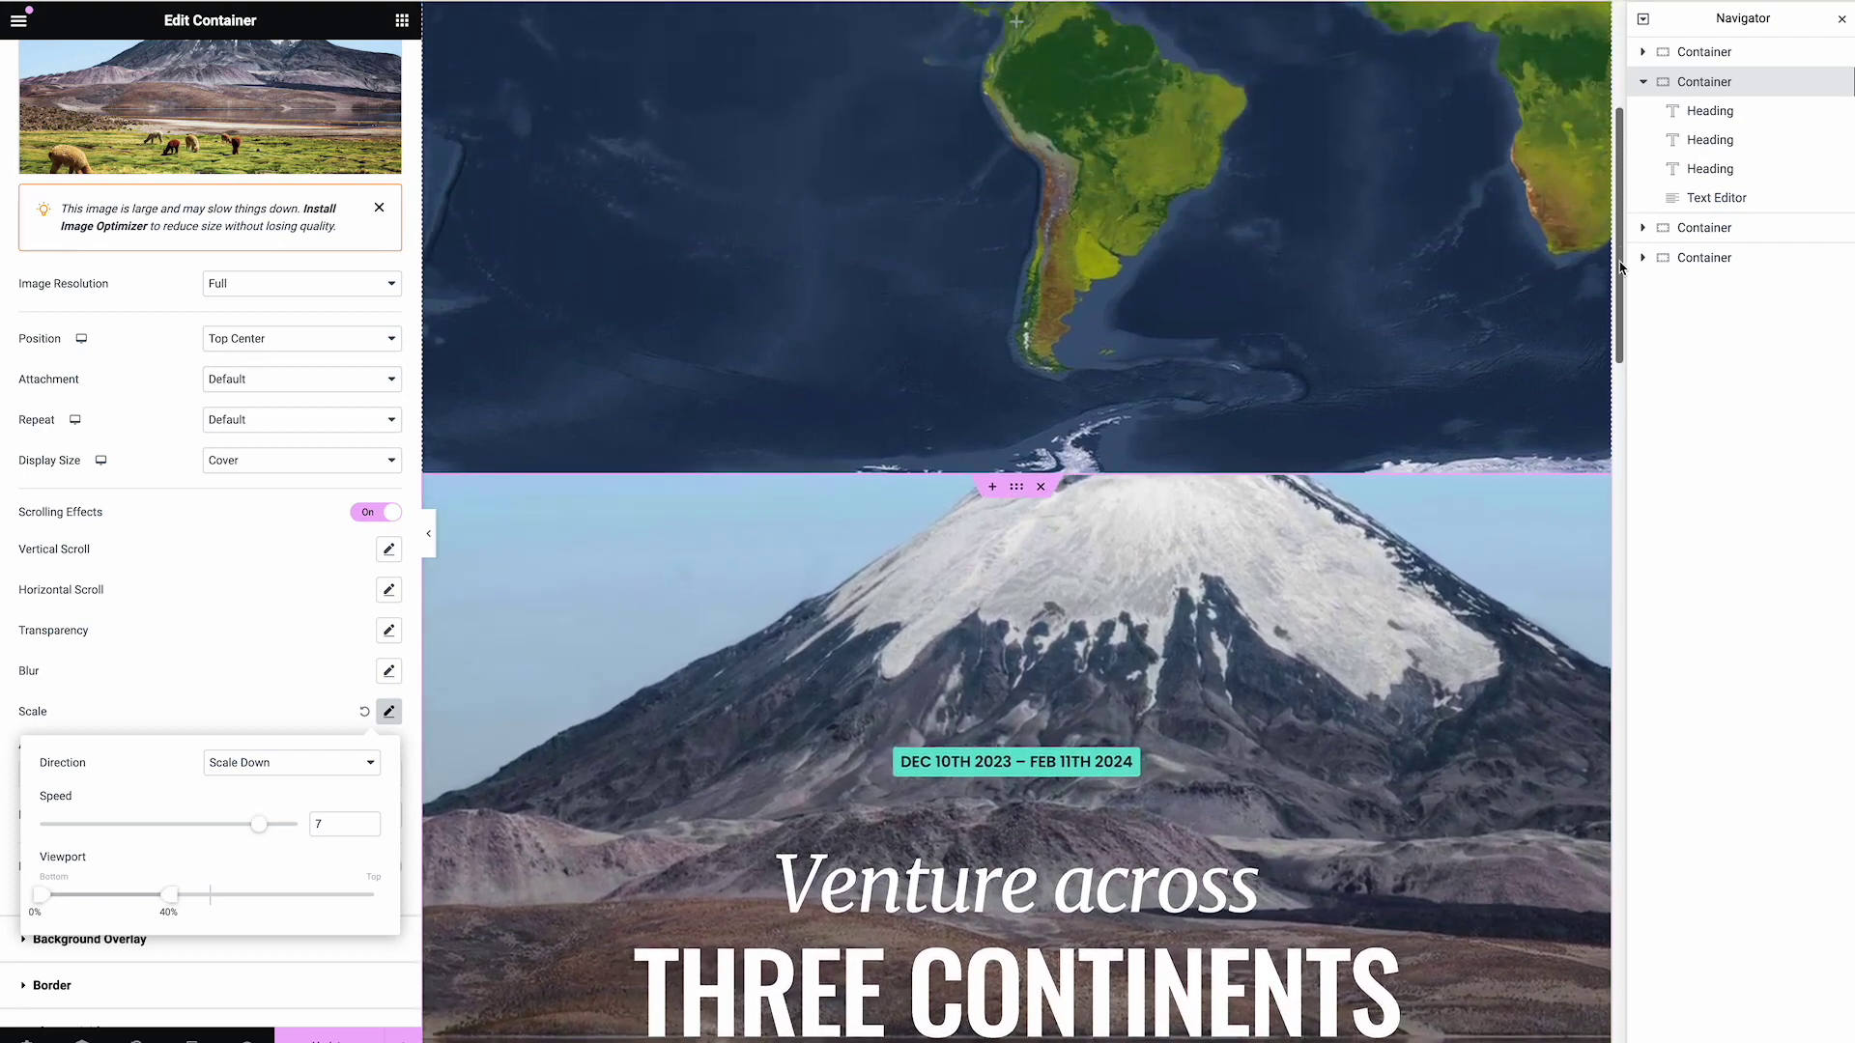
scroll(1623, 334, down, 4)
scroll(1621, 333, down, 3)
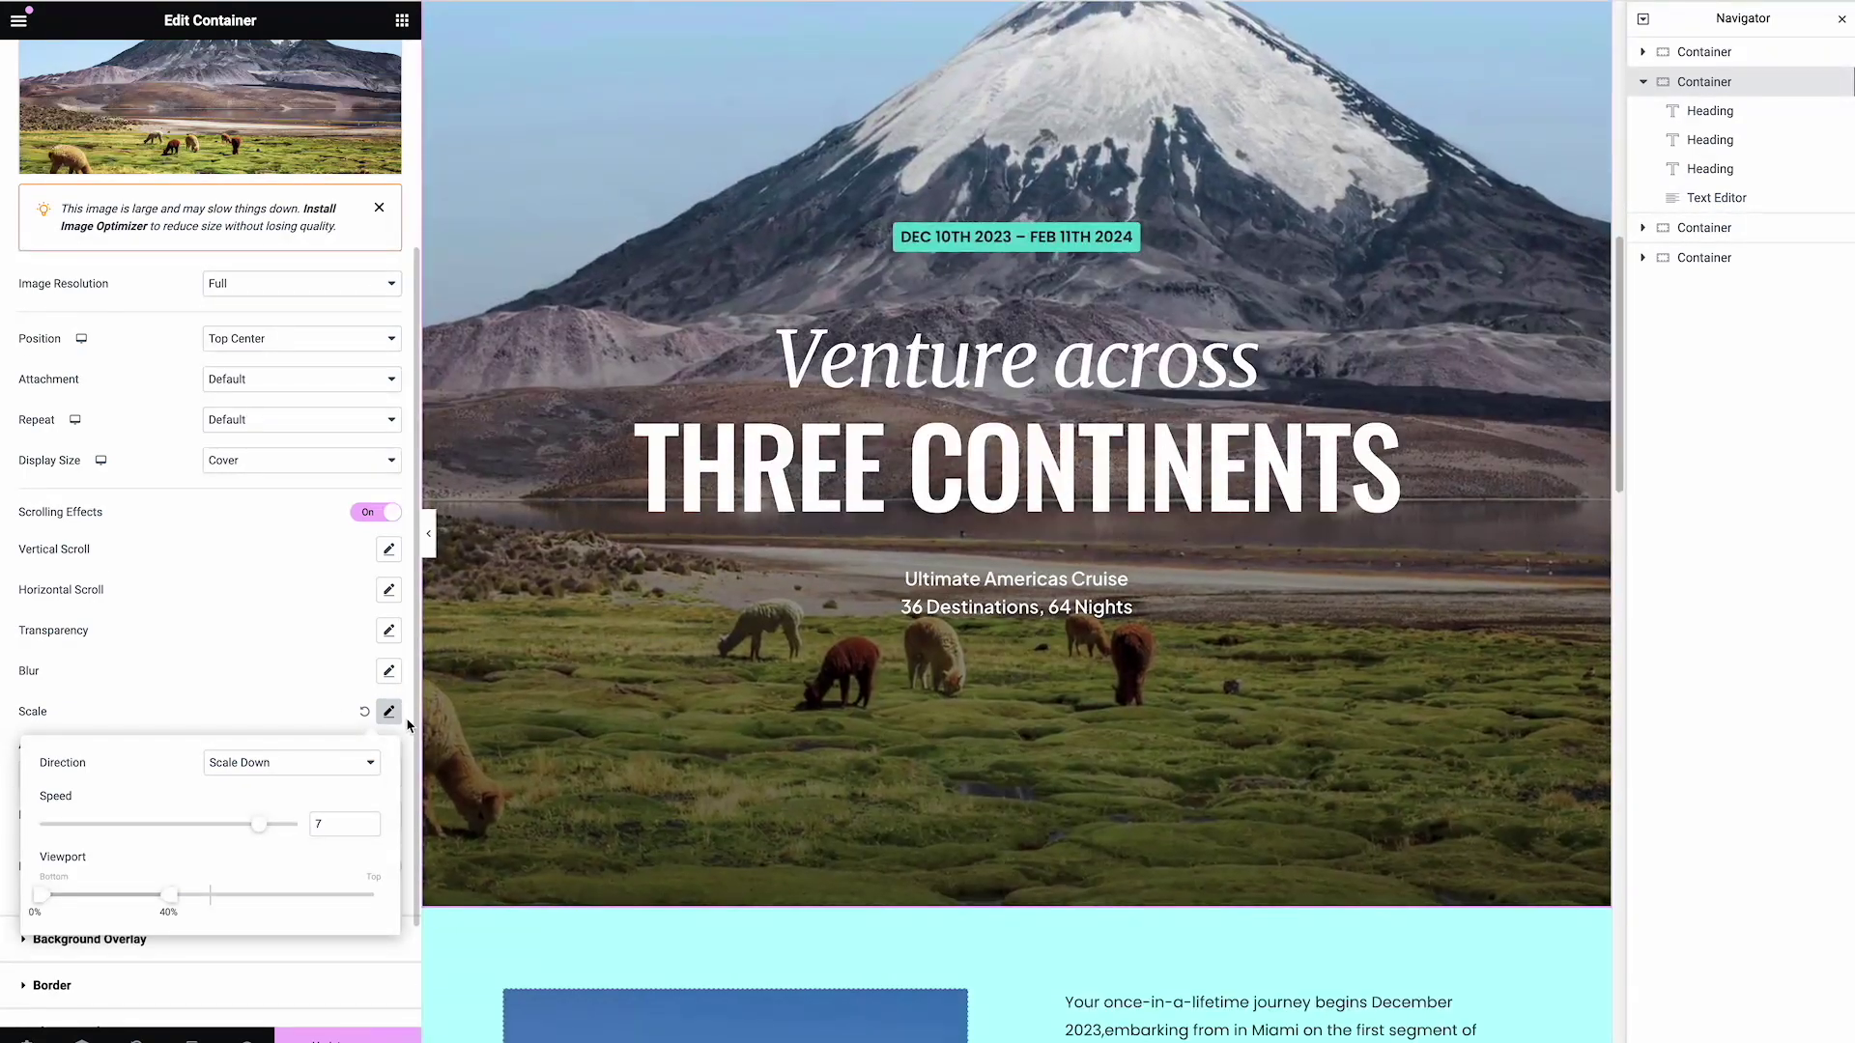
Keep the scale direction at Scale Down and scroll the page to preview
click(371, 763)
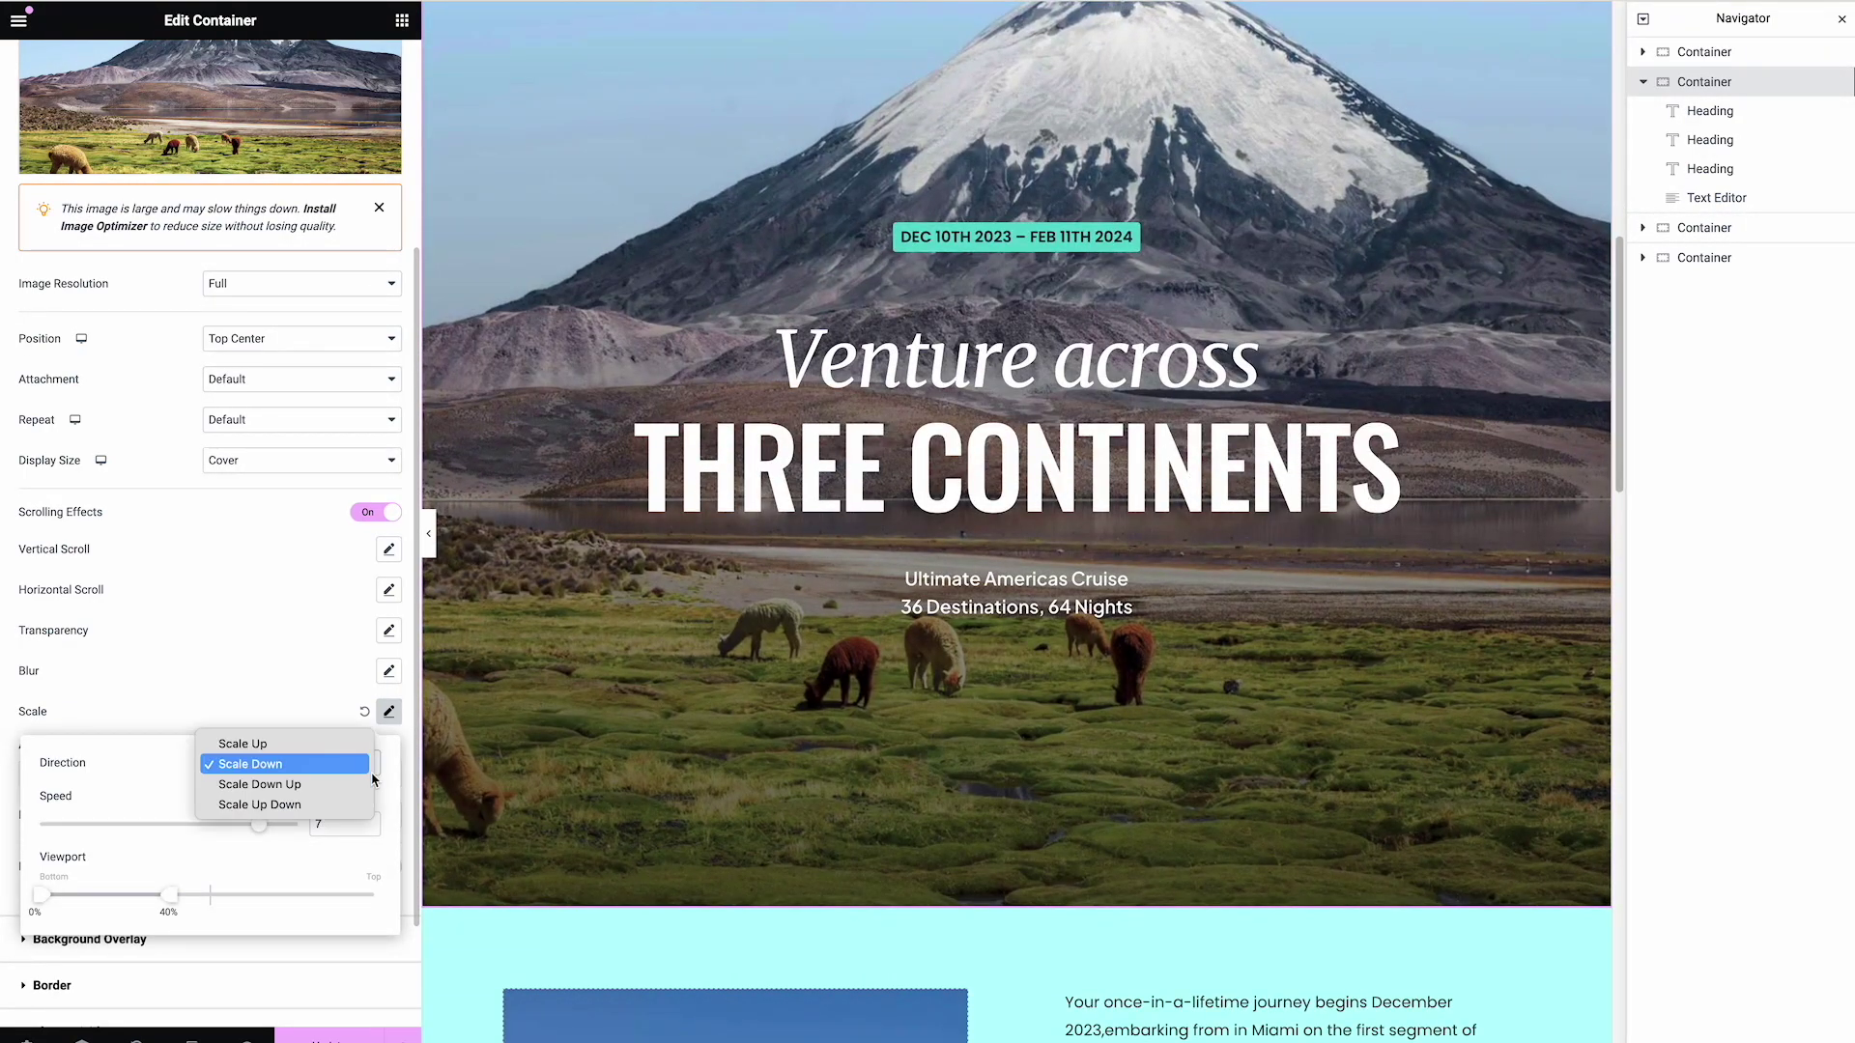
click(396, 739)
scroll(873, 625, down, 3)
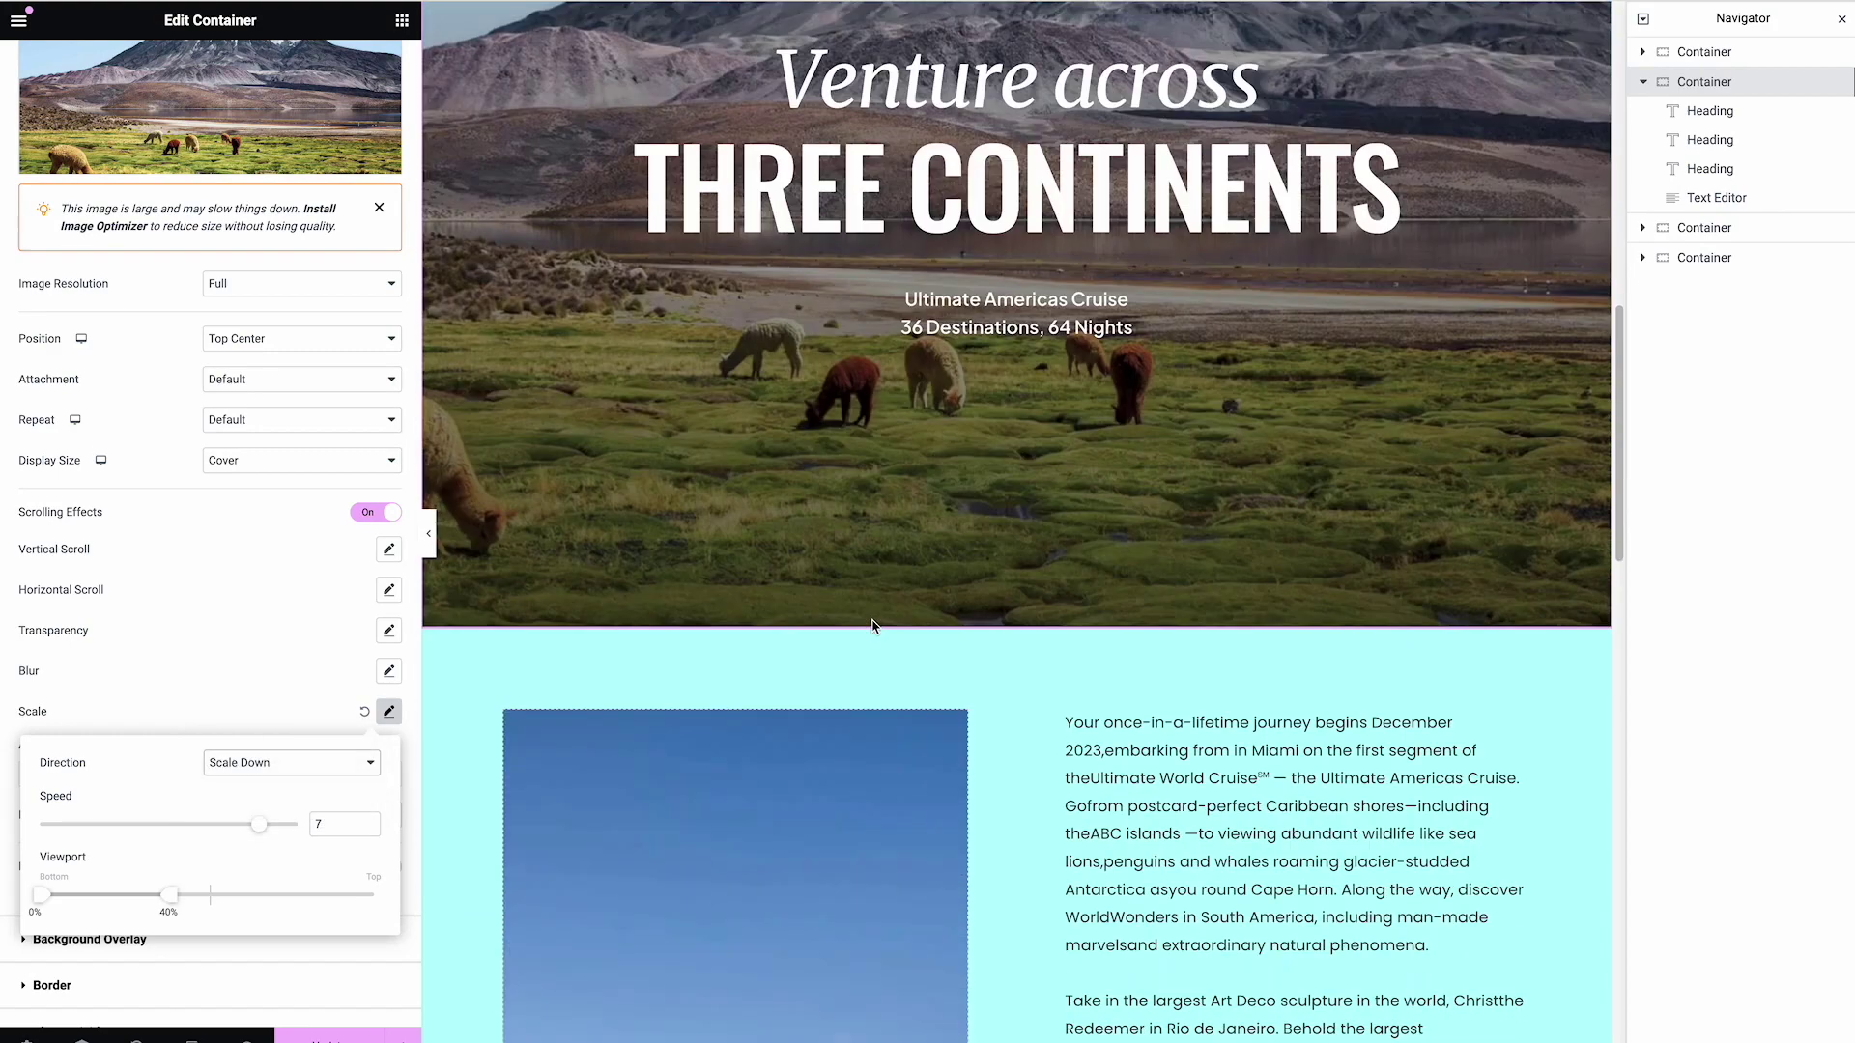
scroll(872, 625, down, 6)
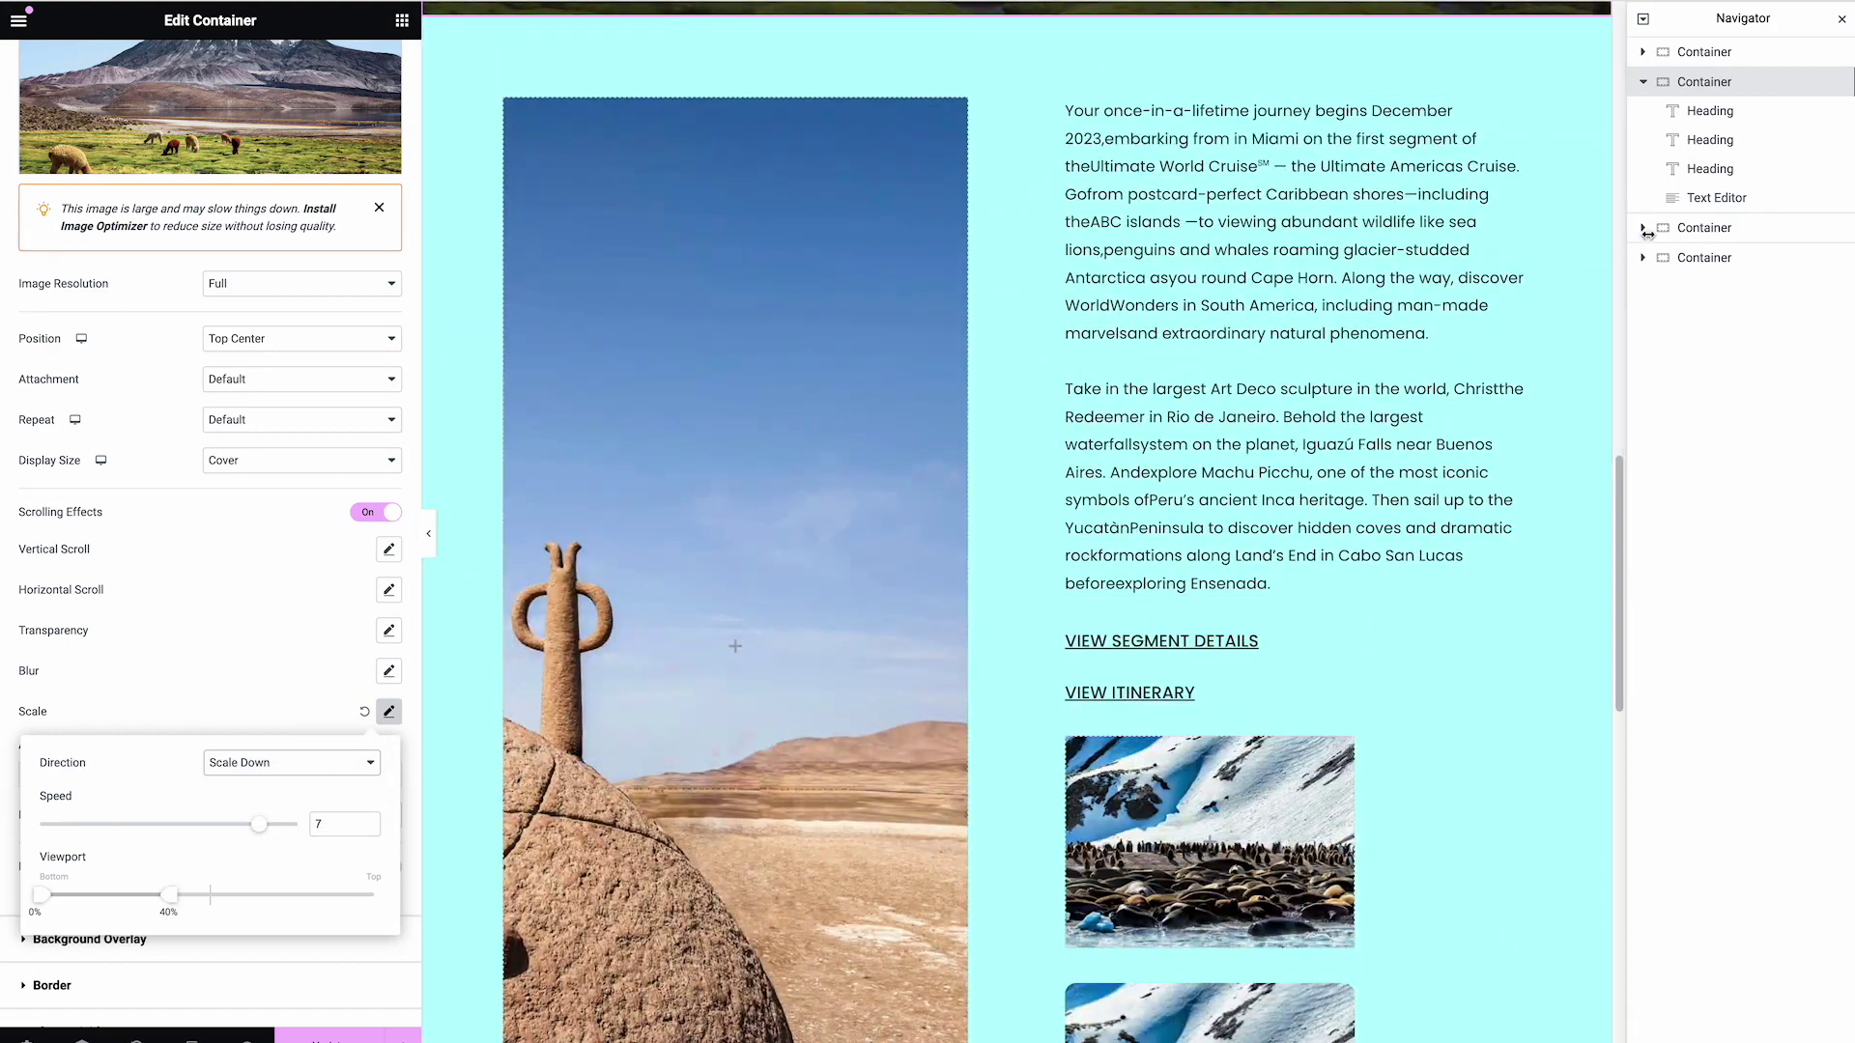
Select the desert sculpture container and open its background scale effect settings
click(1645, 229)
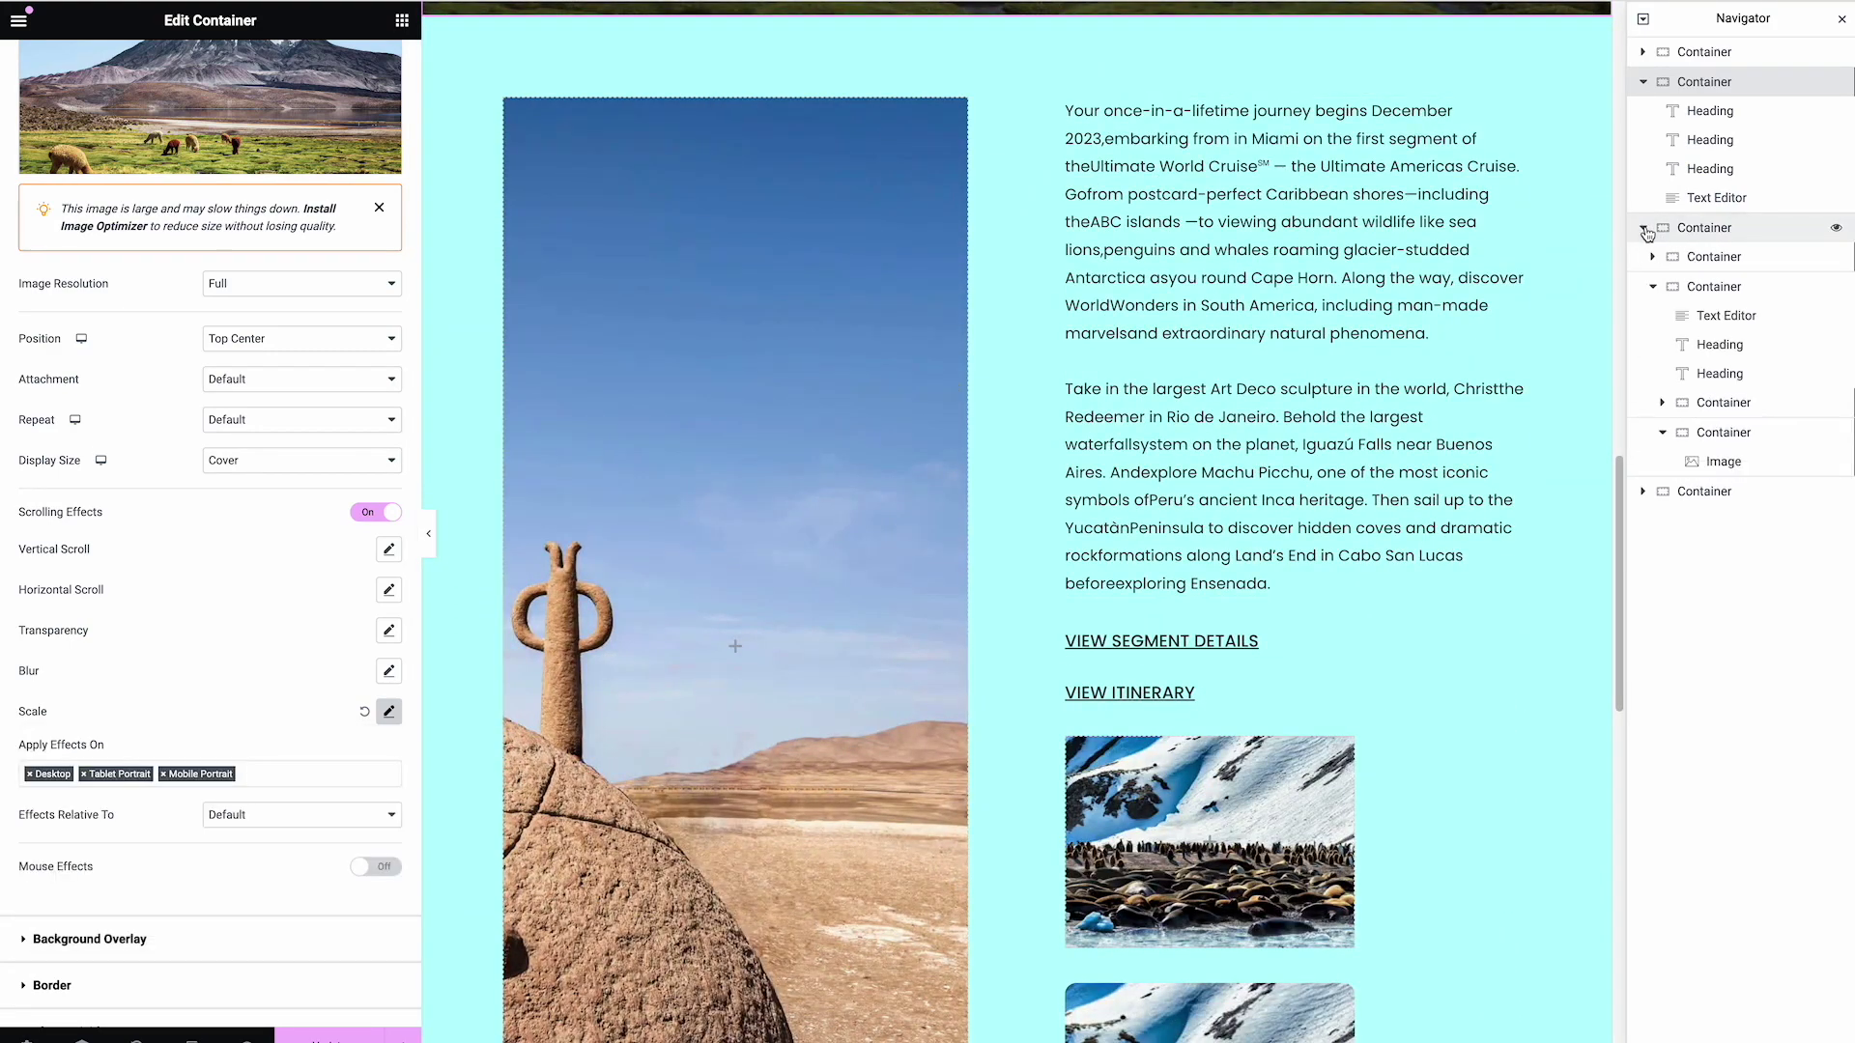
click(1716, 290)
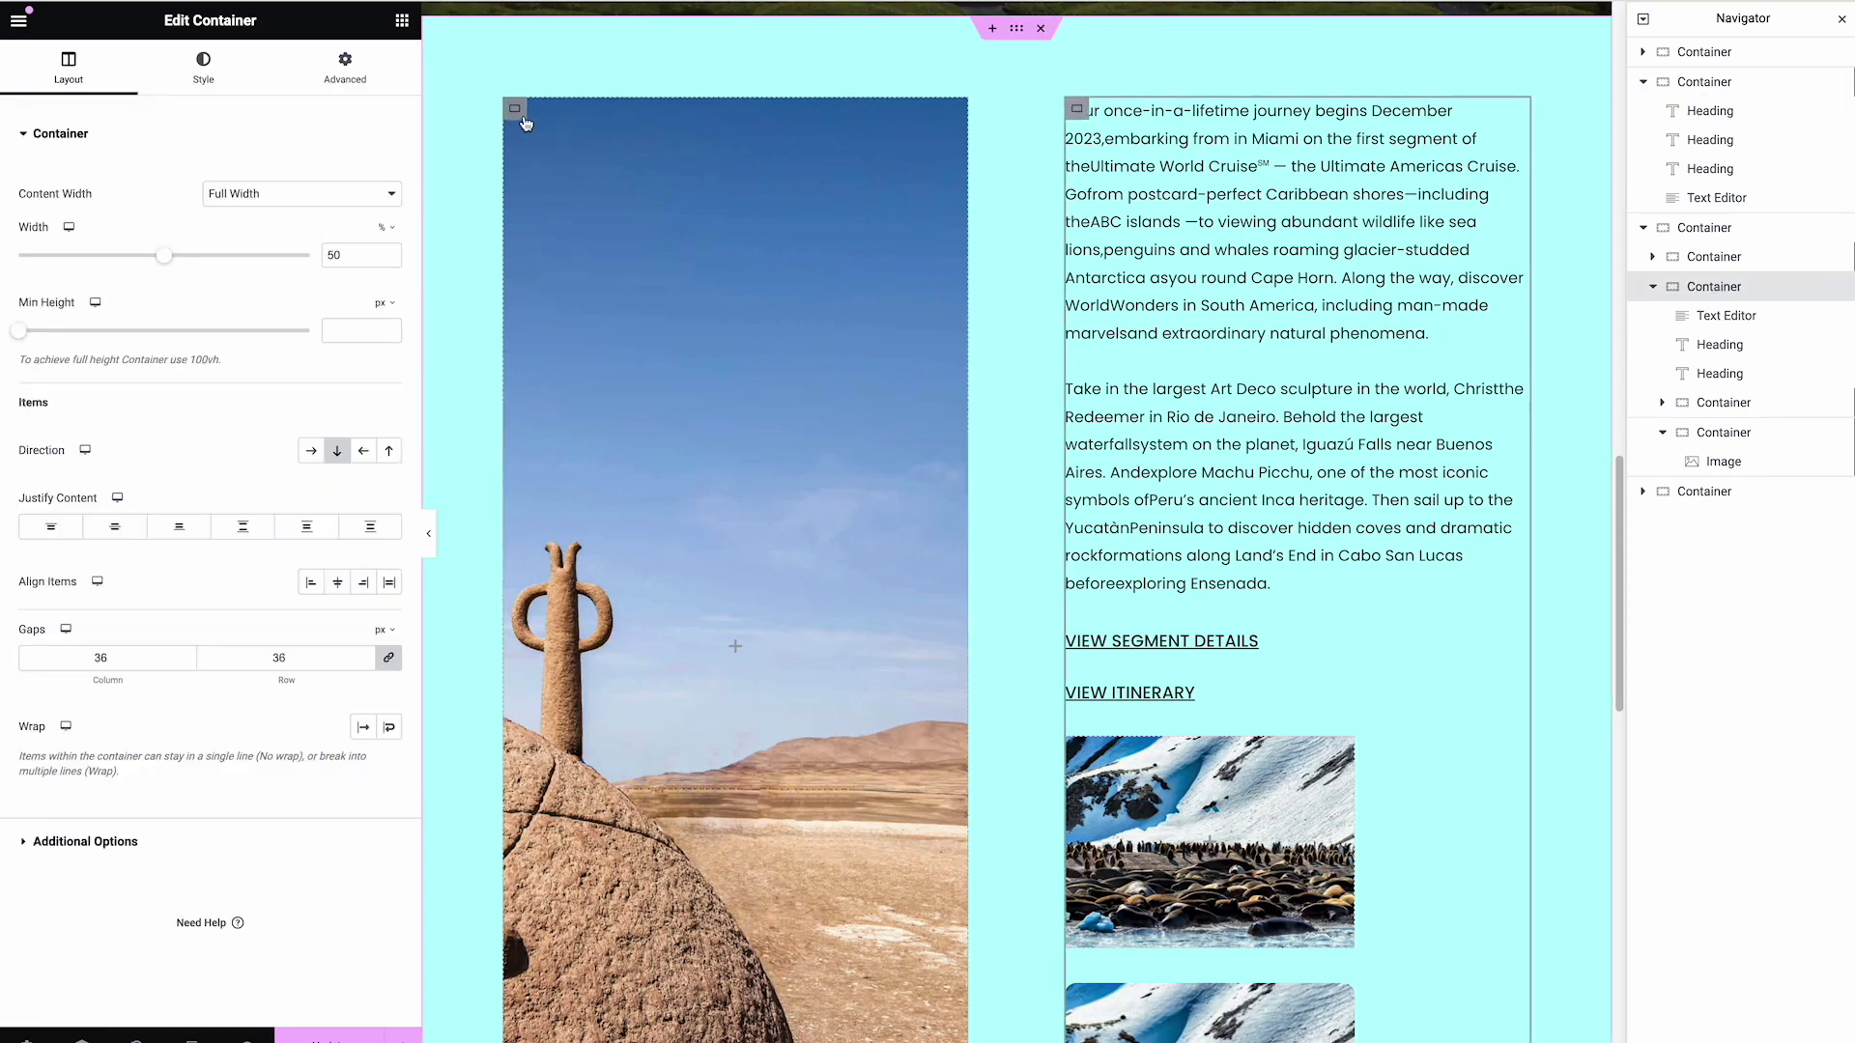
click(523, 117)
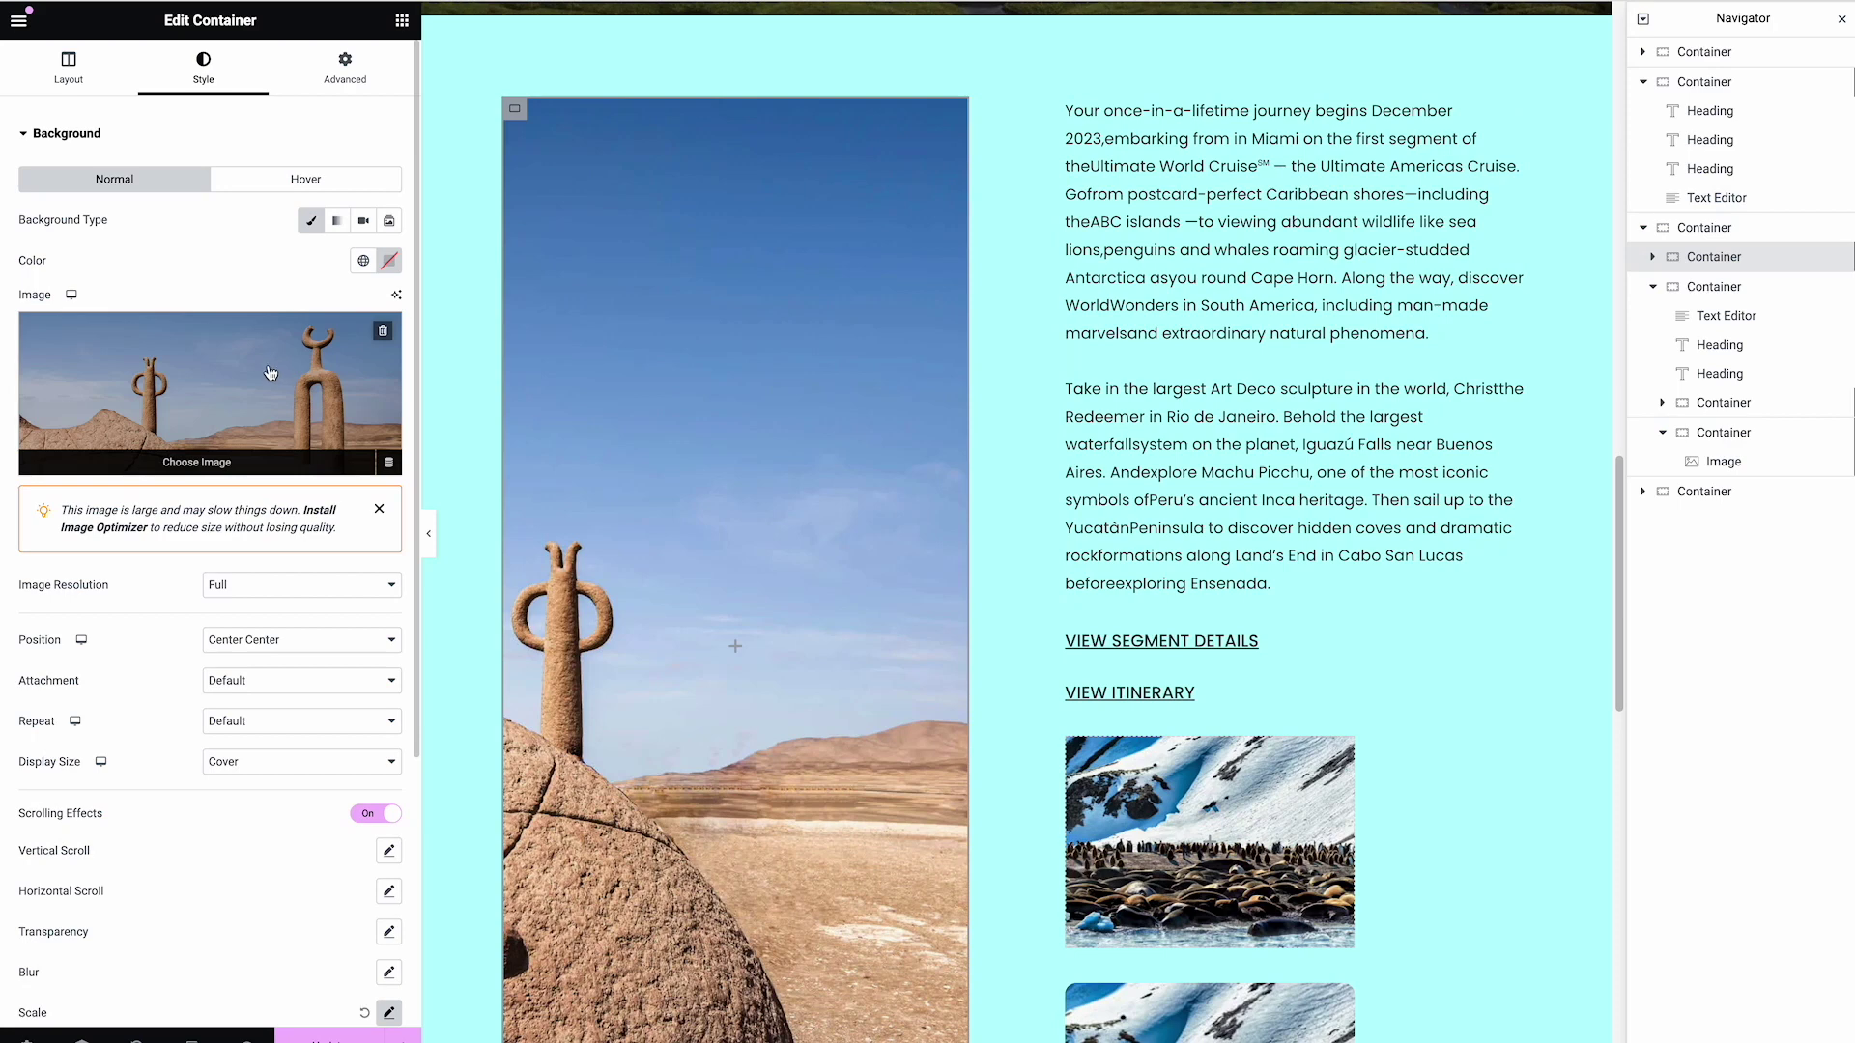
scroll(270, 773, down, 3)
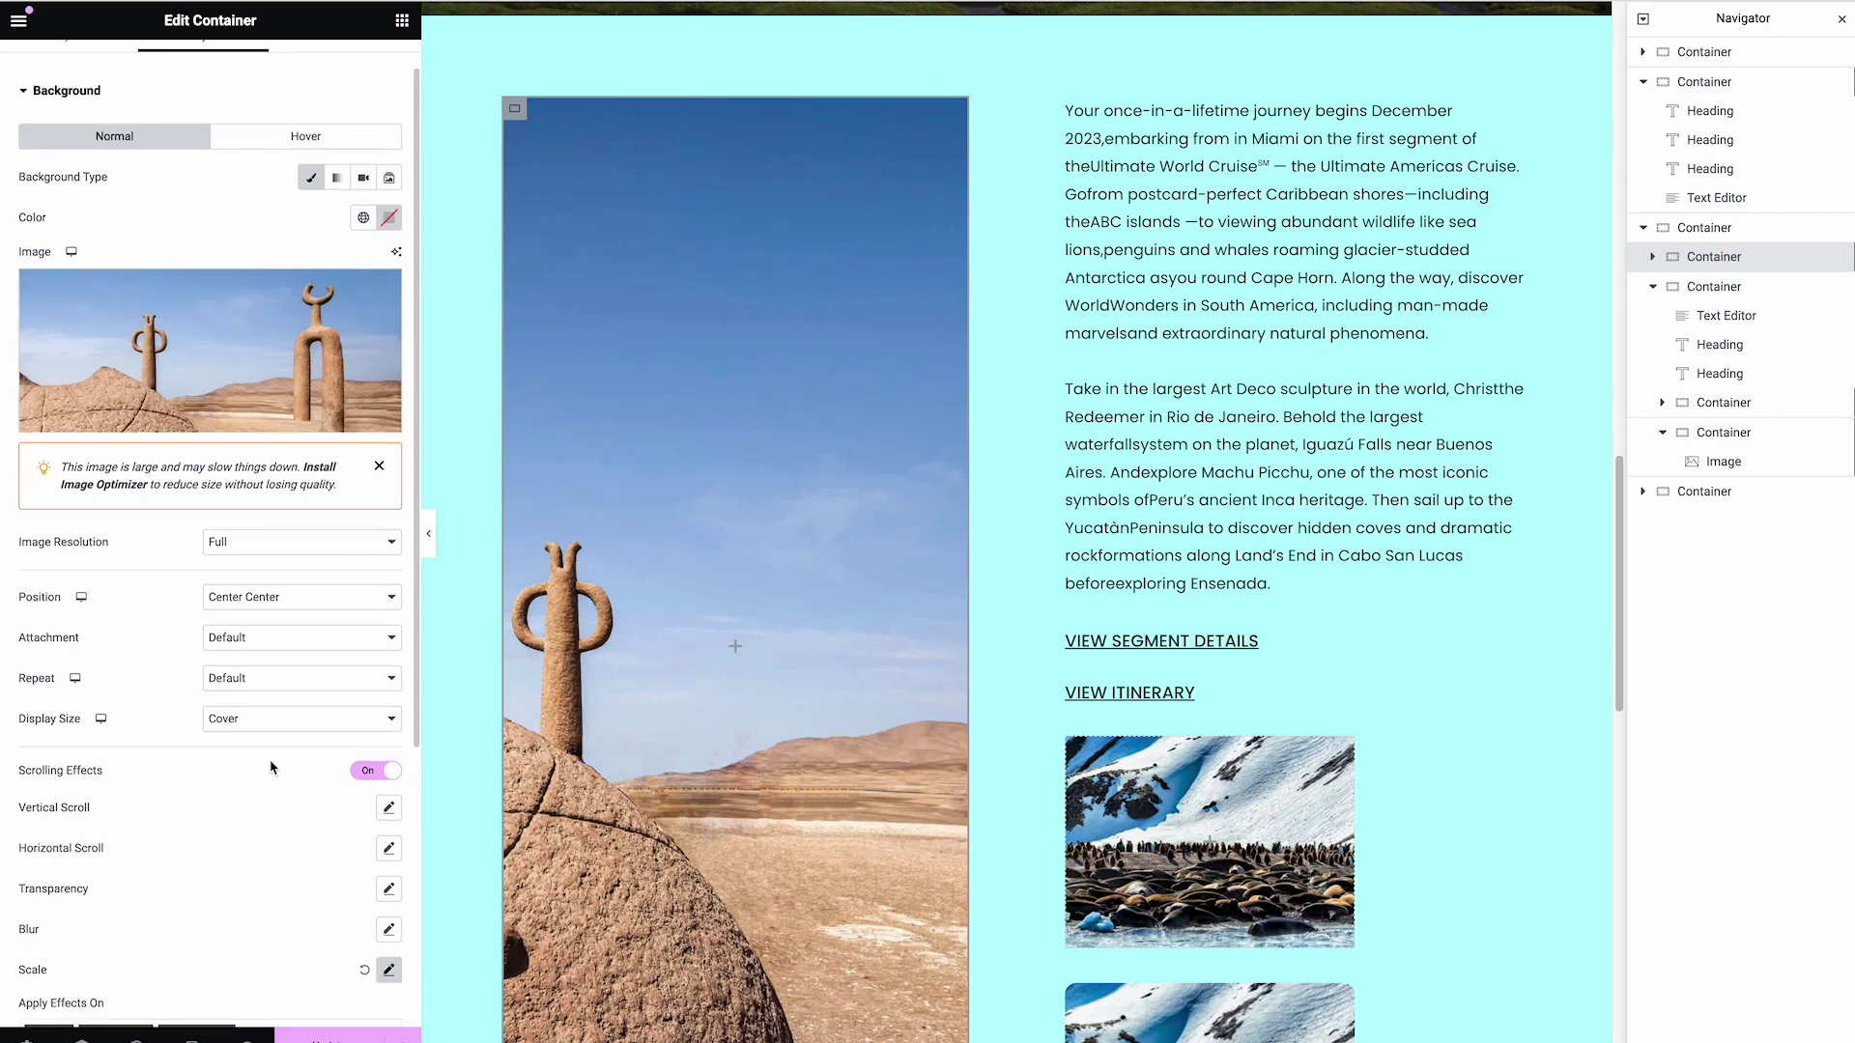
click(389, 846)
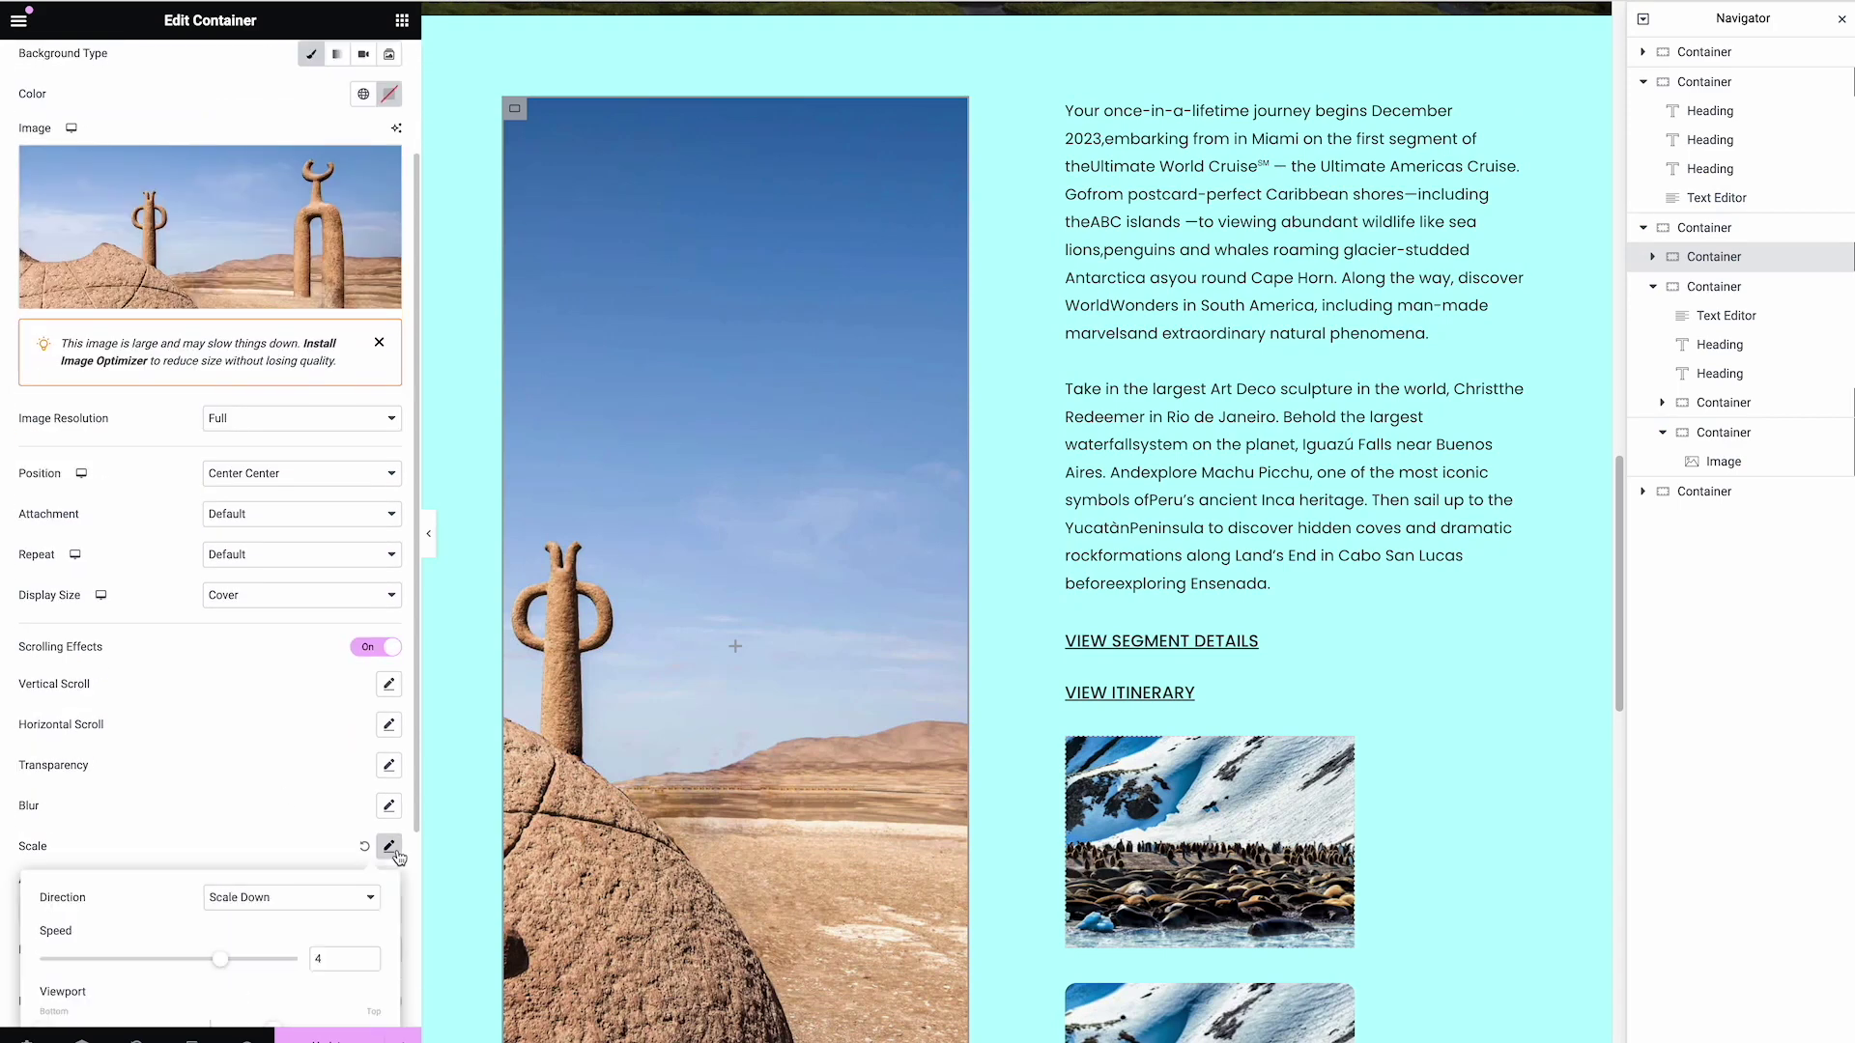
Scroll to preview the scaling sculpture, then select the penguin background container
scroll(308, 750, down, 3)
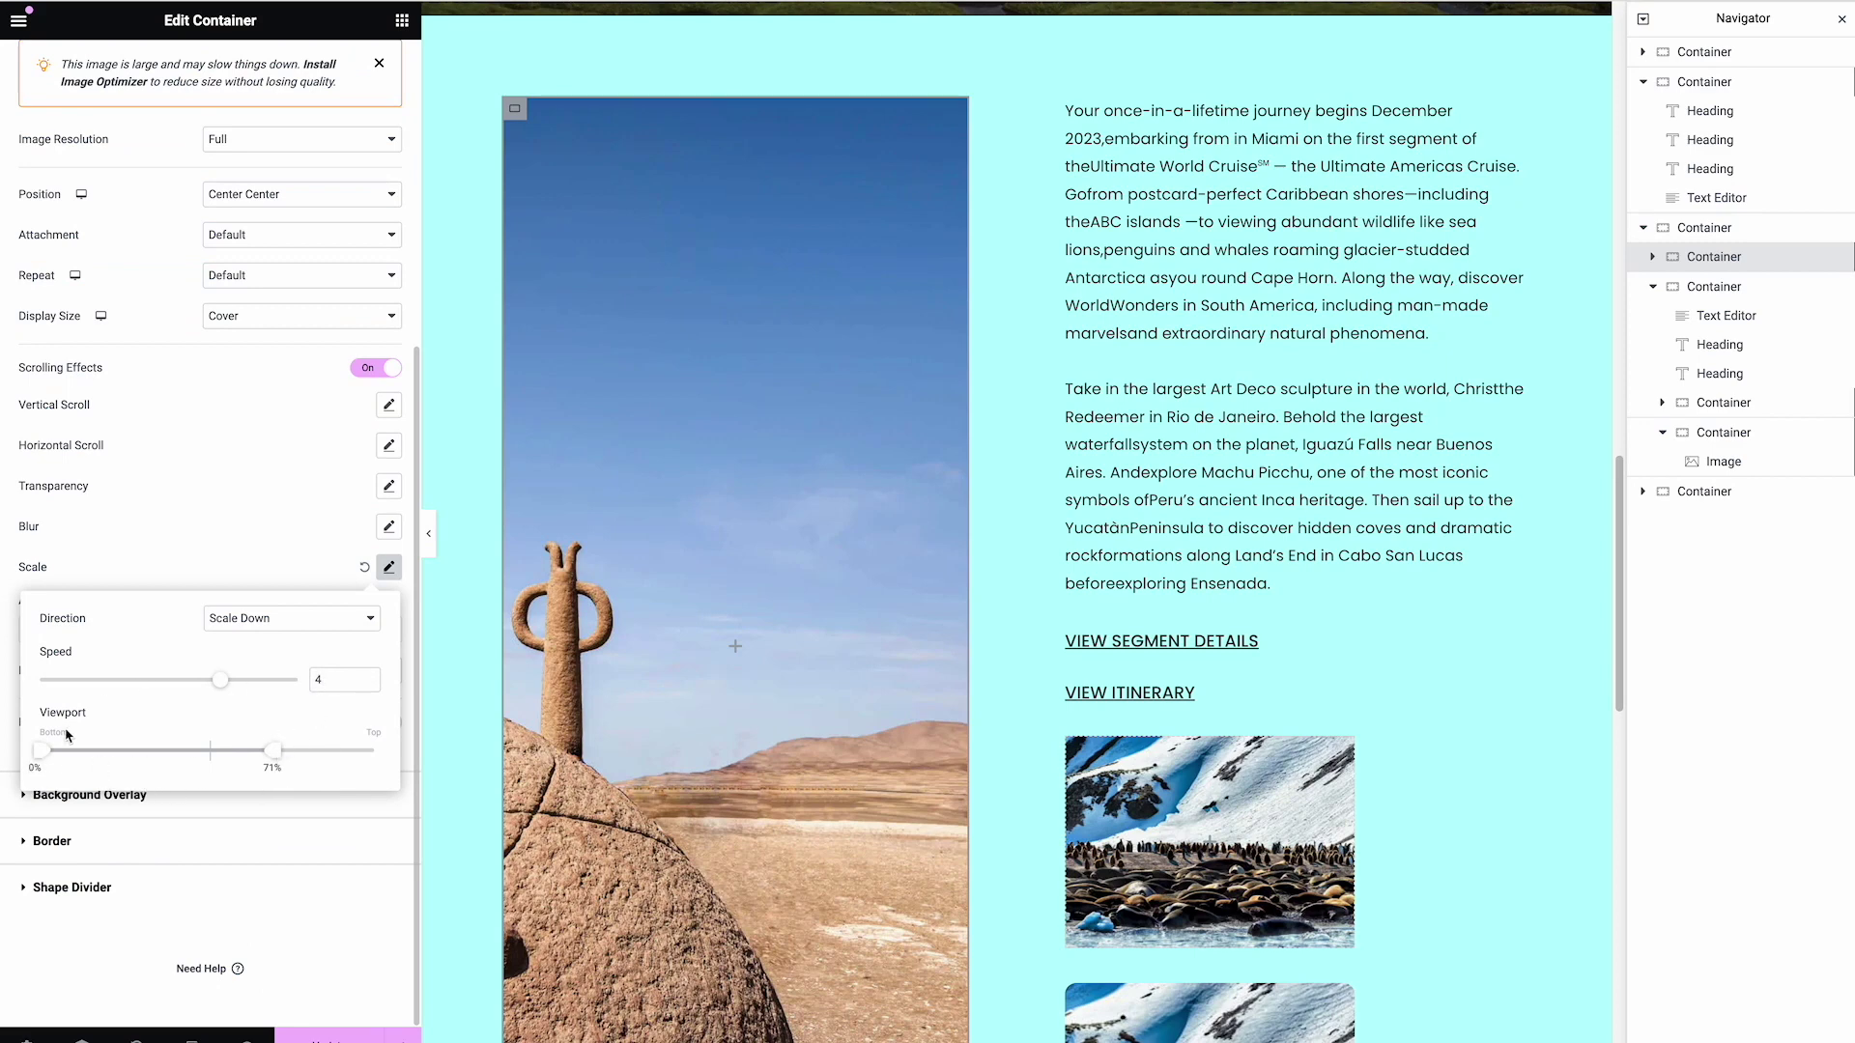
scroll(574, 796, down, 2)
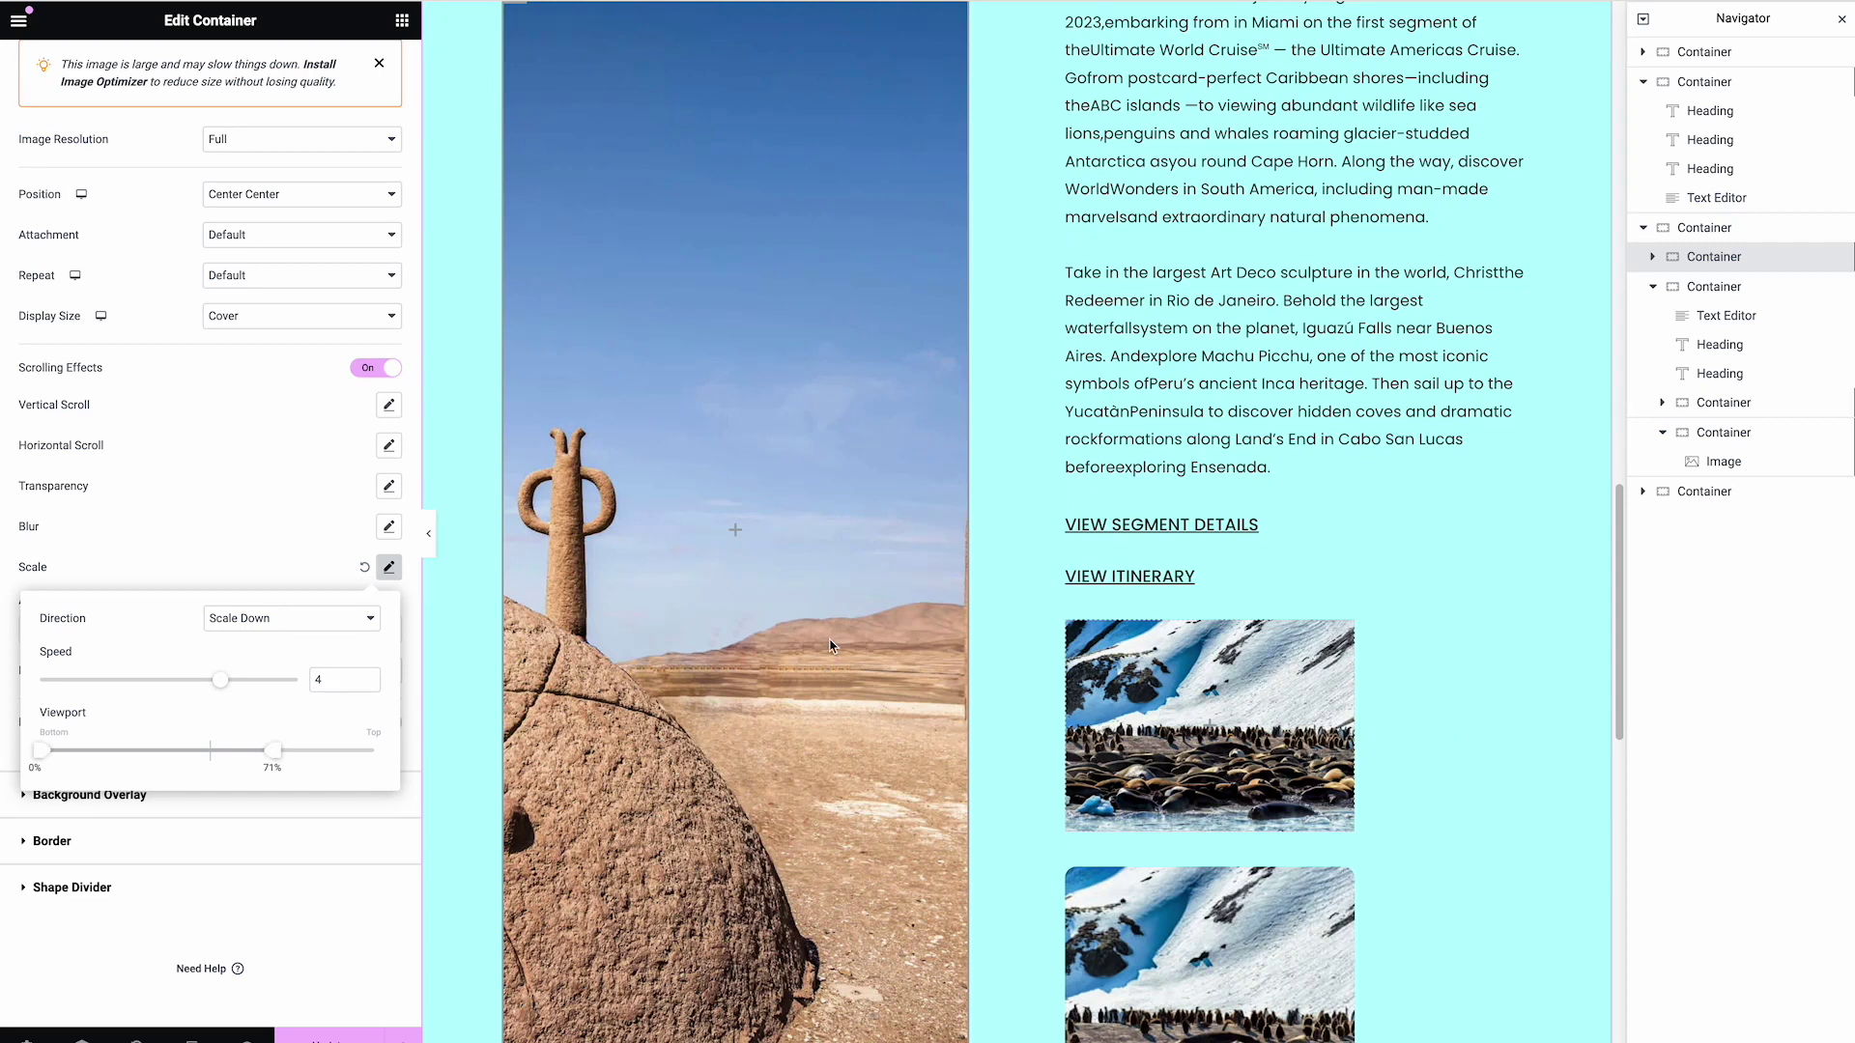
scroll(1012, 663, down, 1)
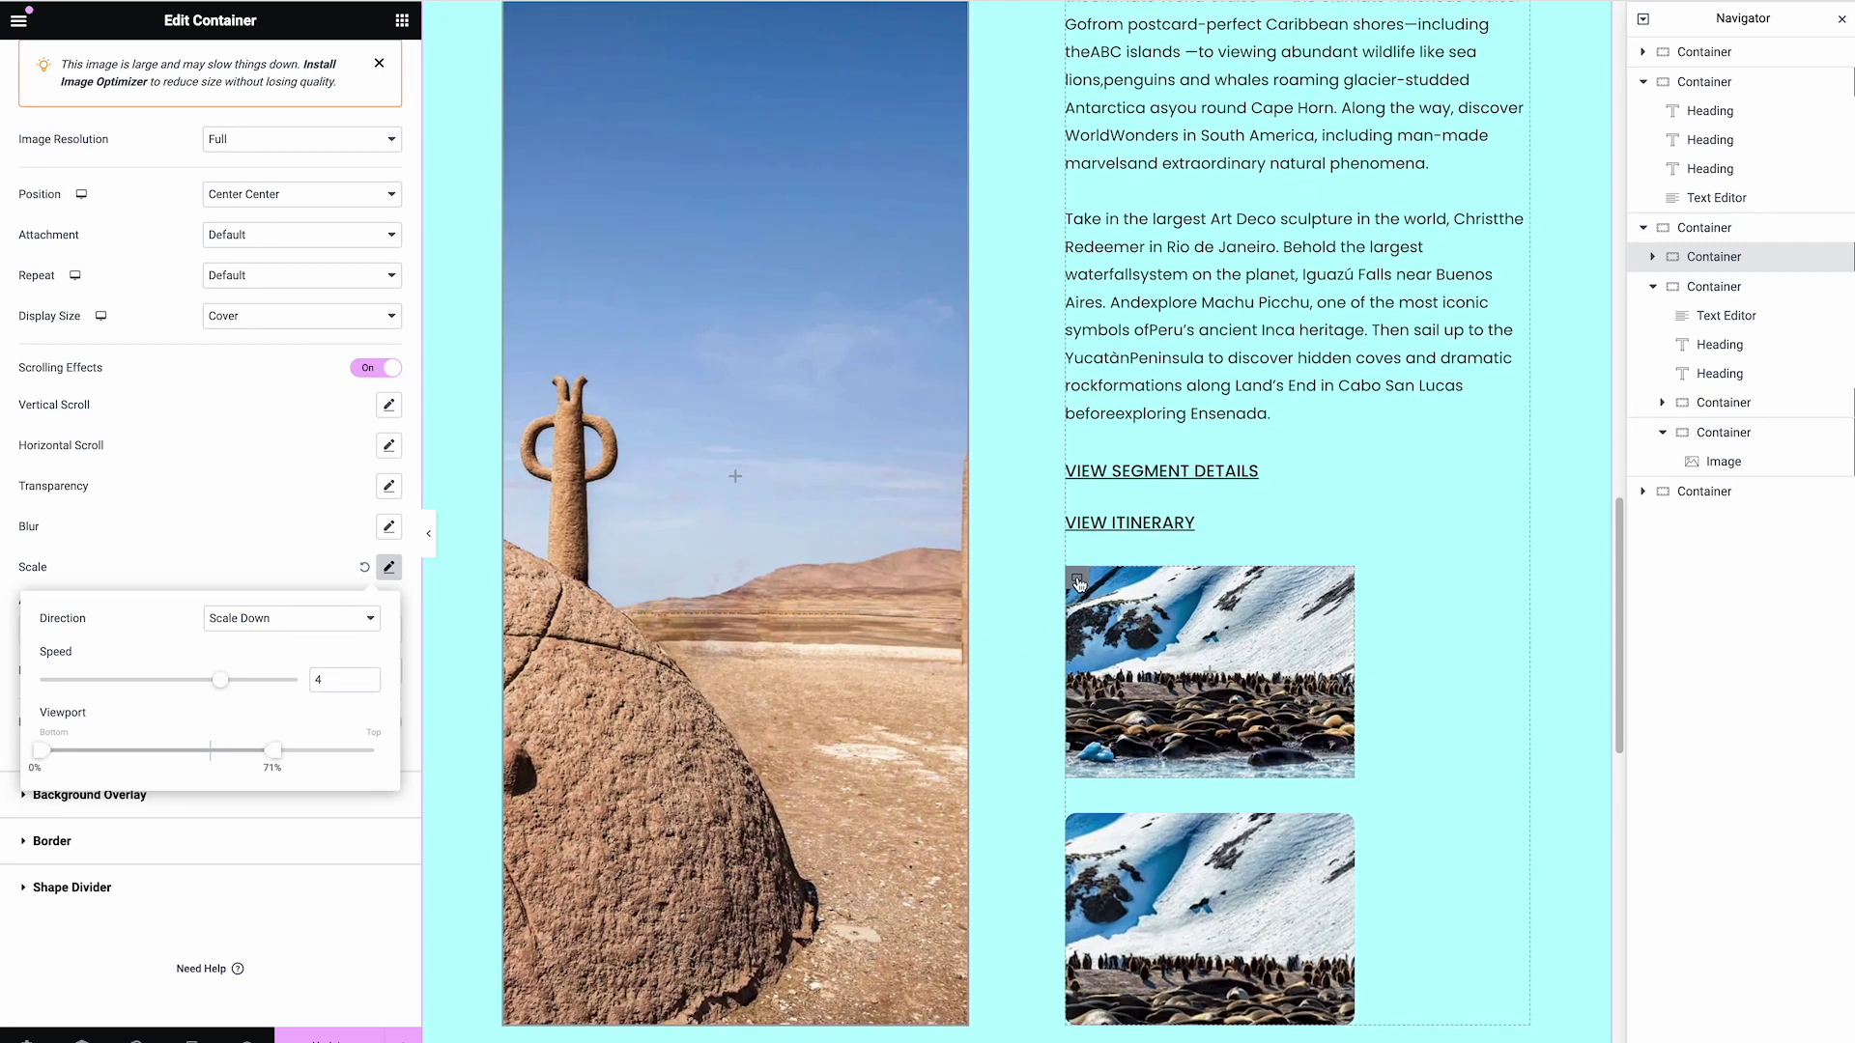
click(1078, 583)
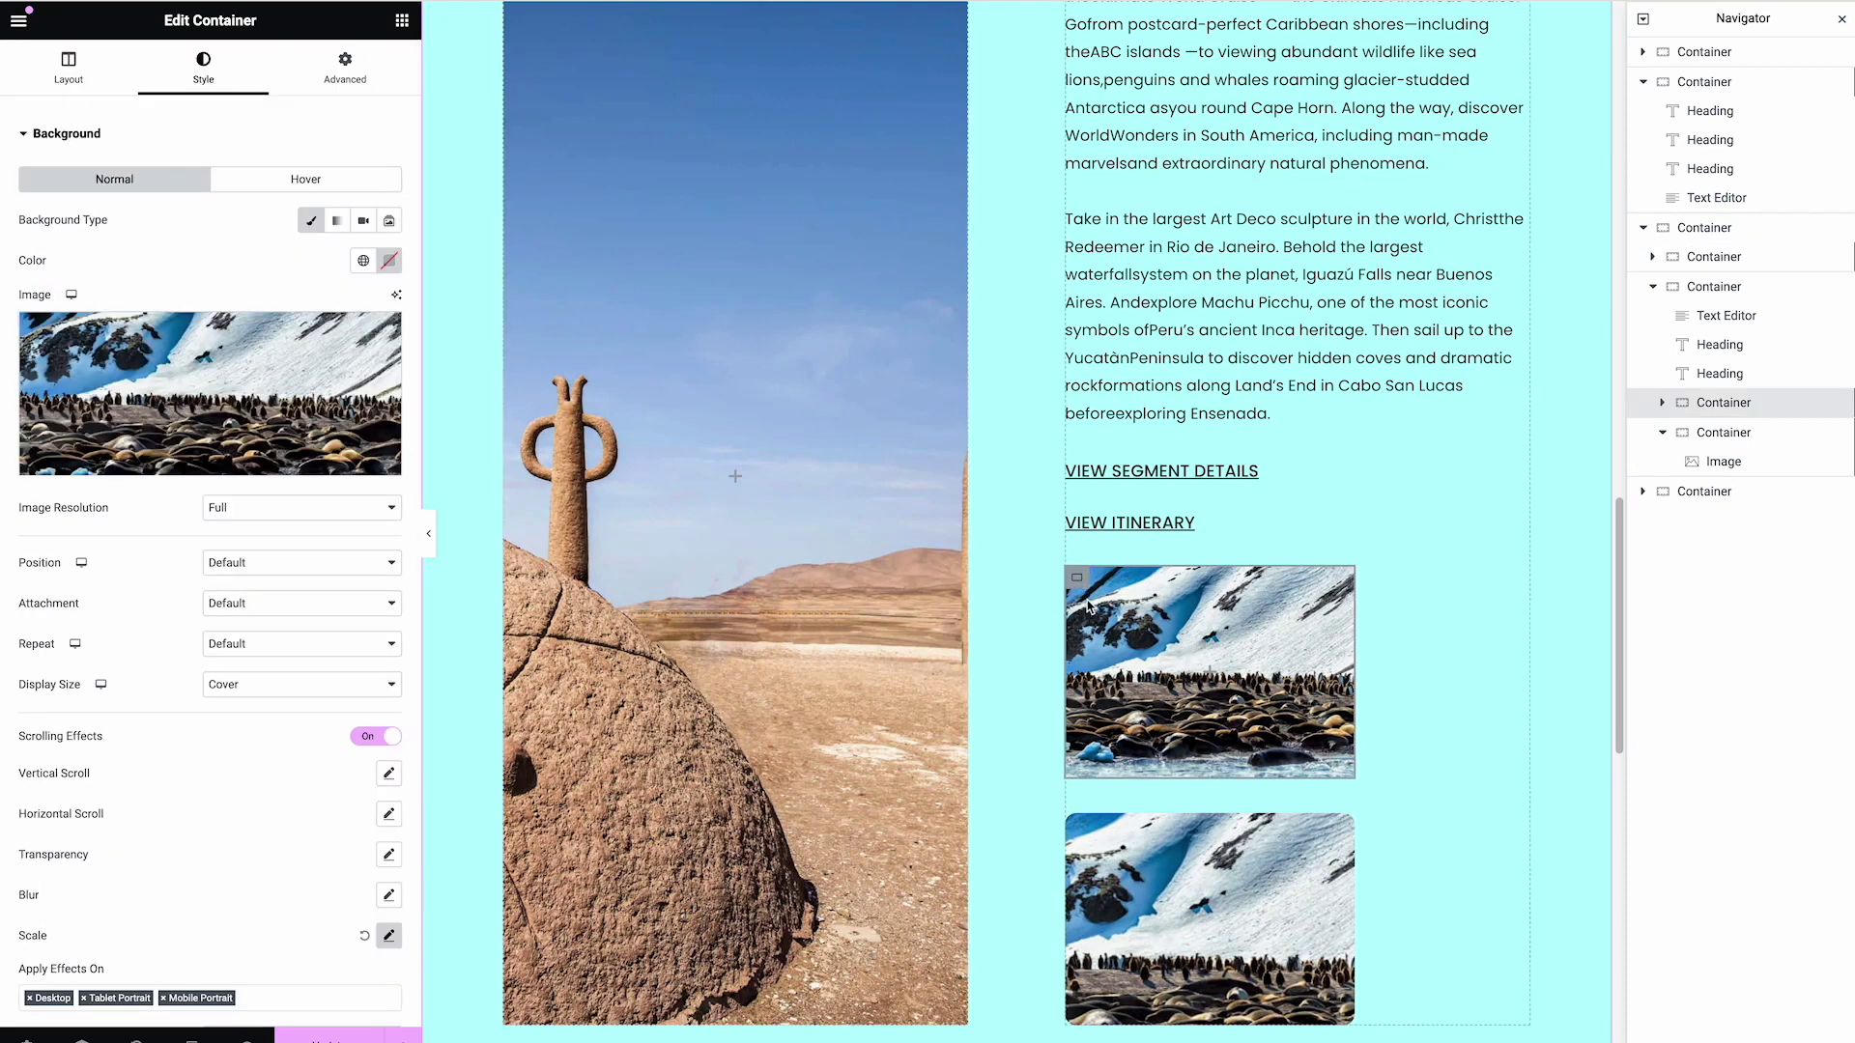
Delete the duplicate penguin-background container
right_click(1084, 604)
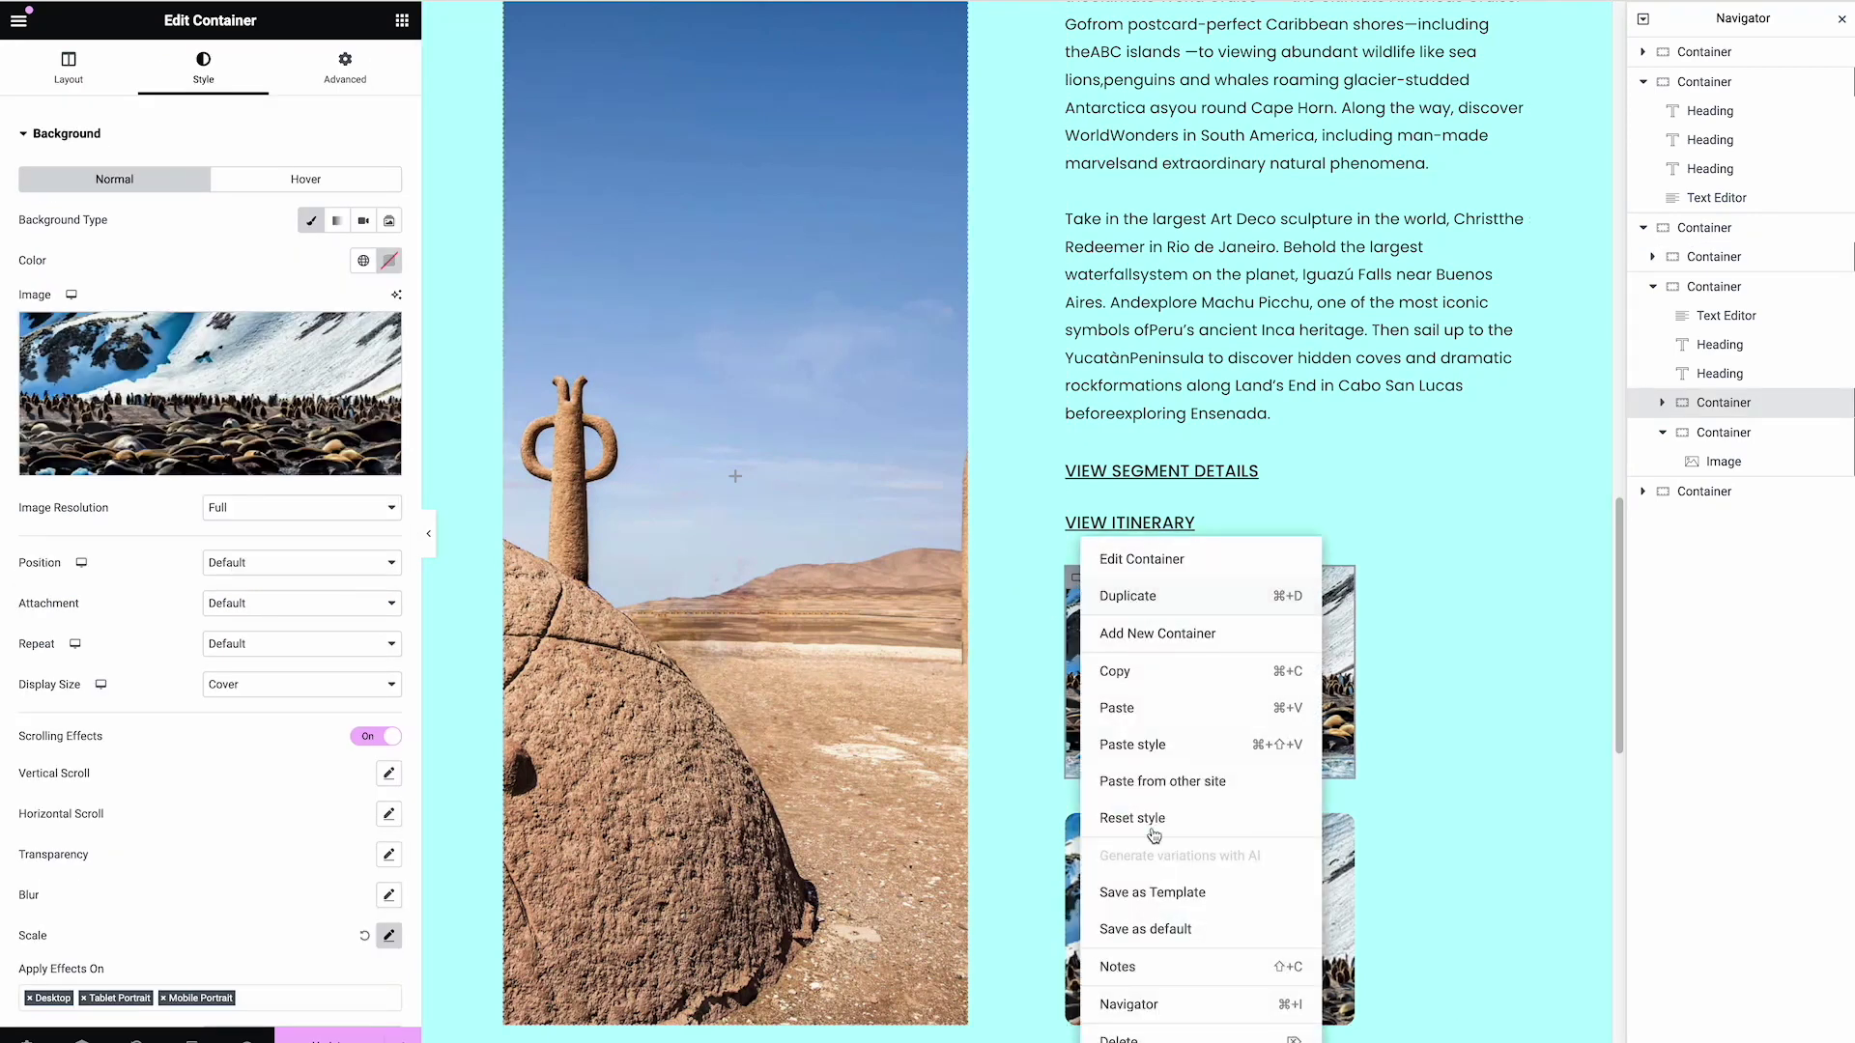
click(1146, 1038)
scroll(585, 290, up, 3)
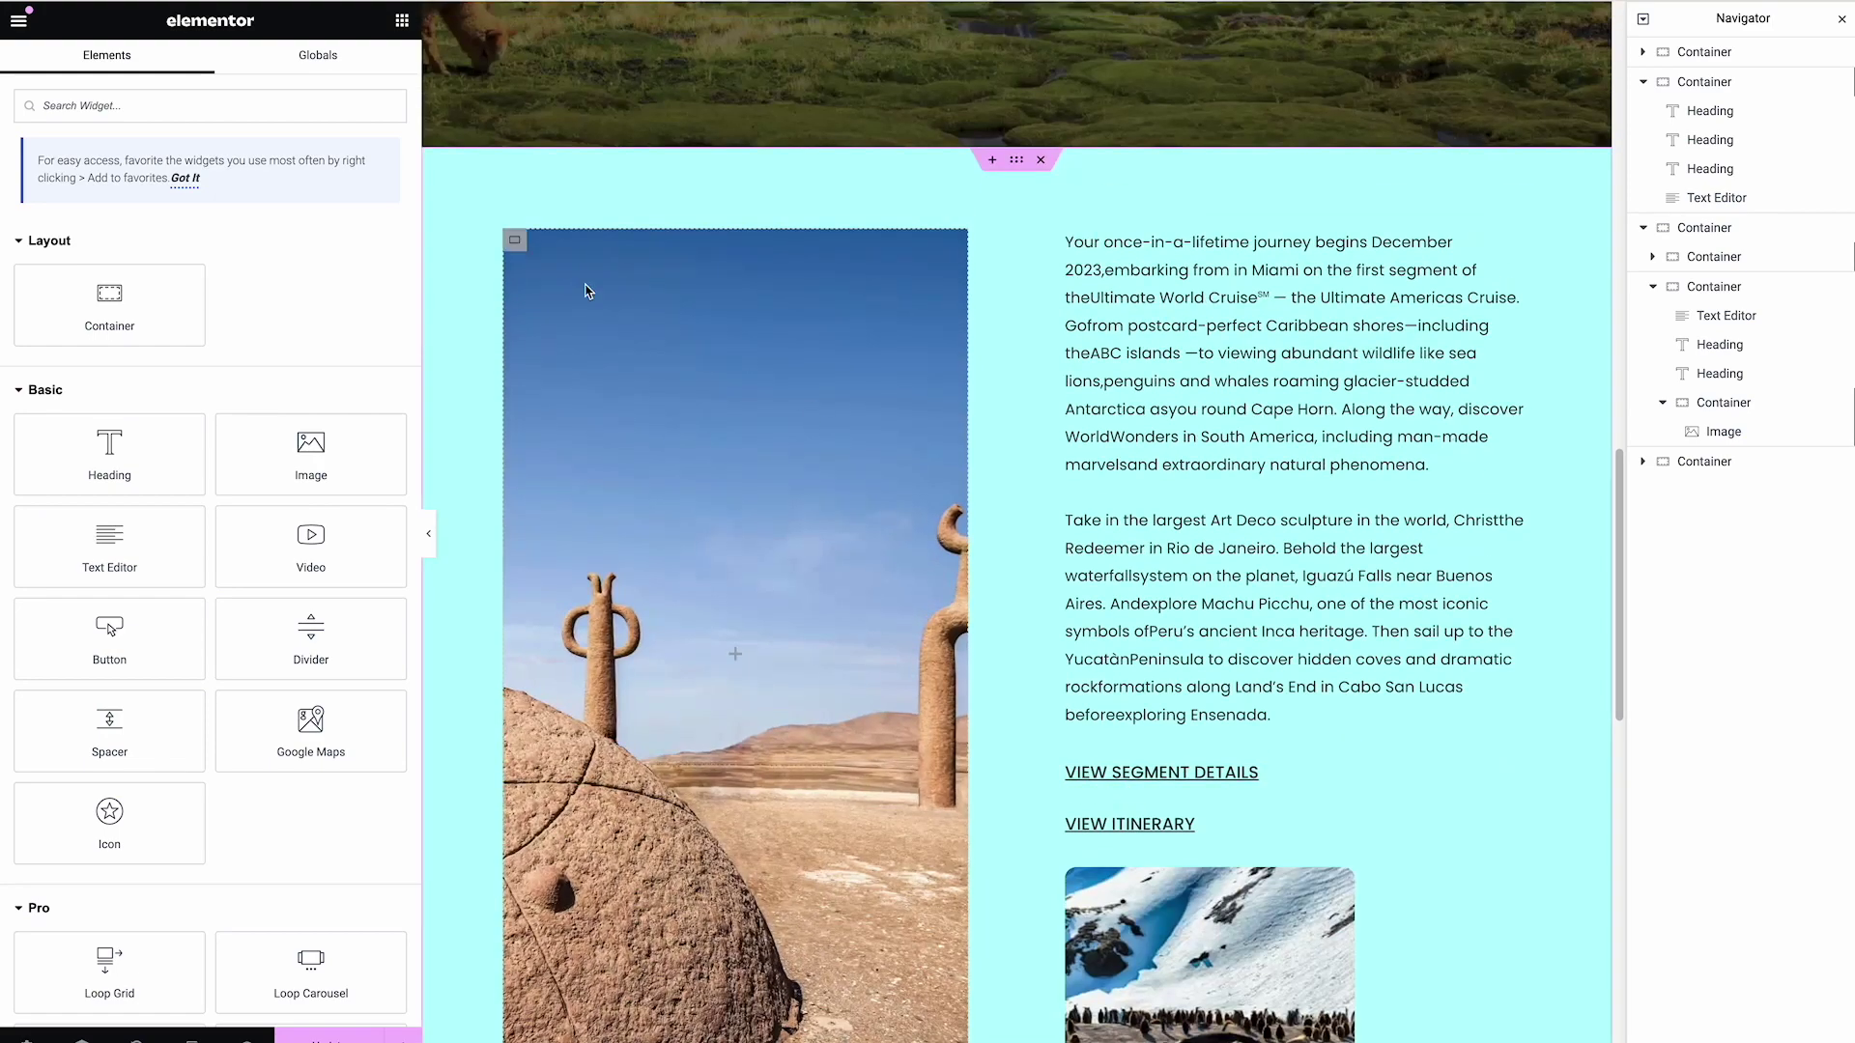
Reselect the desert sculpture container and scroll the canvas to review the page
click(520, 251)
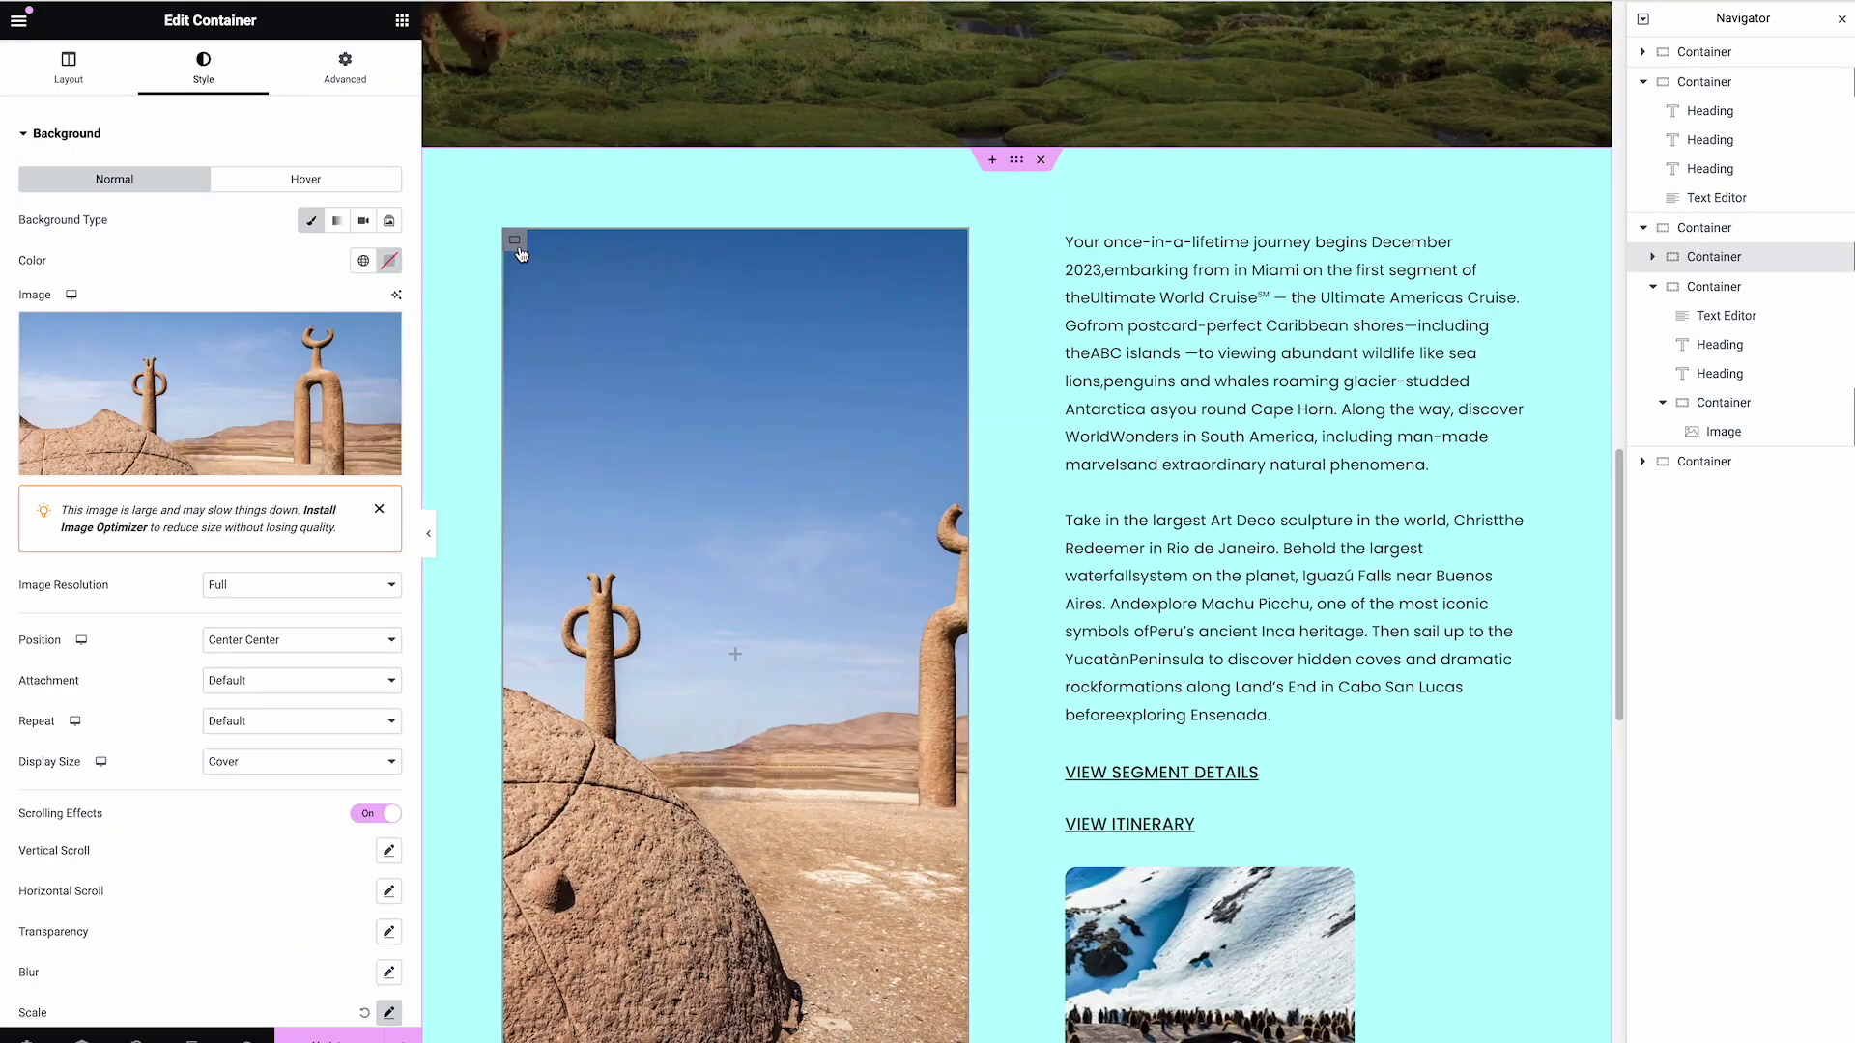
scroll(737, 602, up, 9)
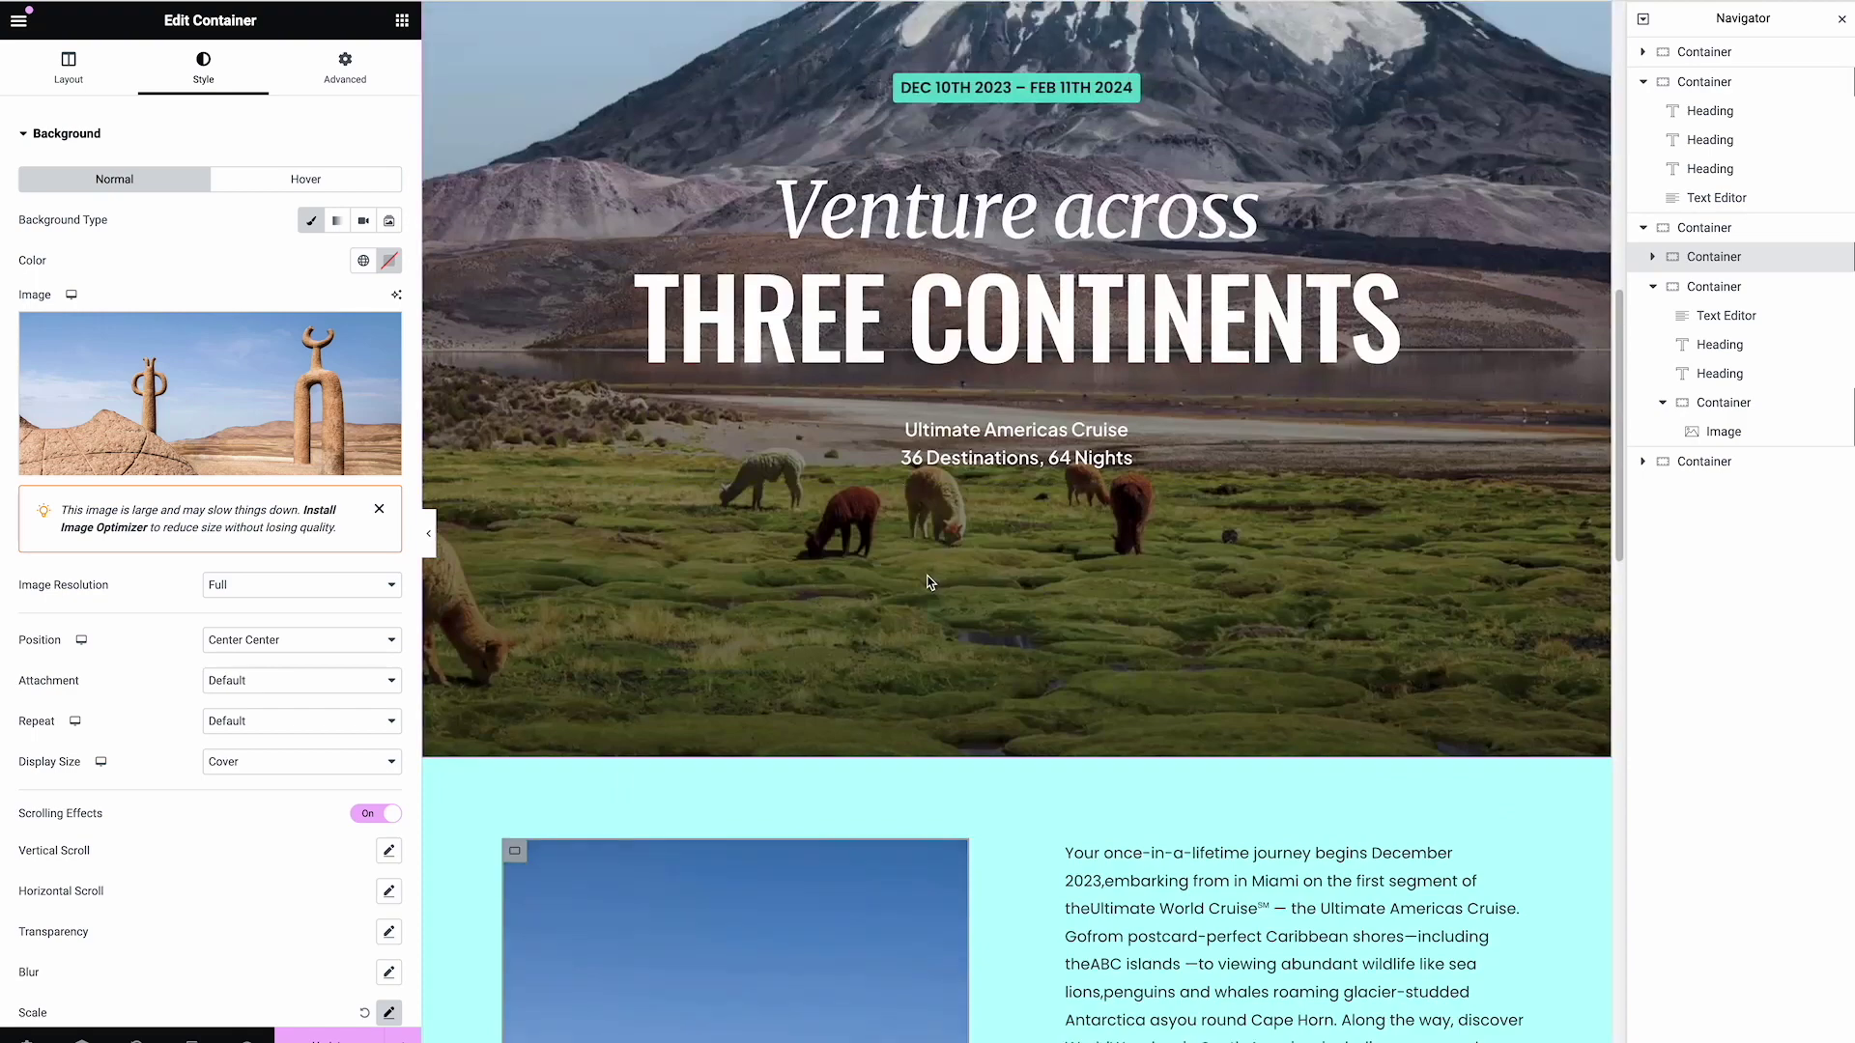
scroll(1155, 315, down, 8)
scroll(1156, 315, down, 4)
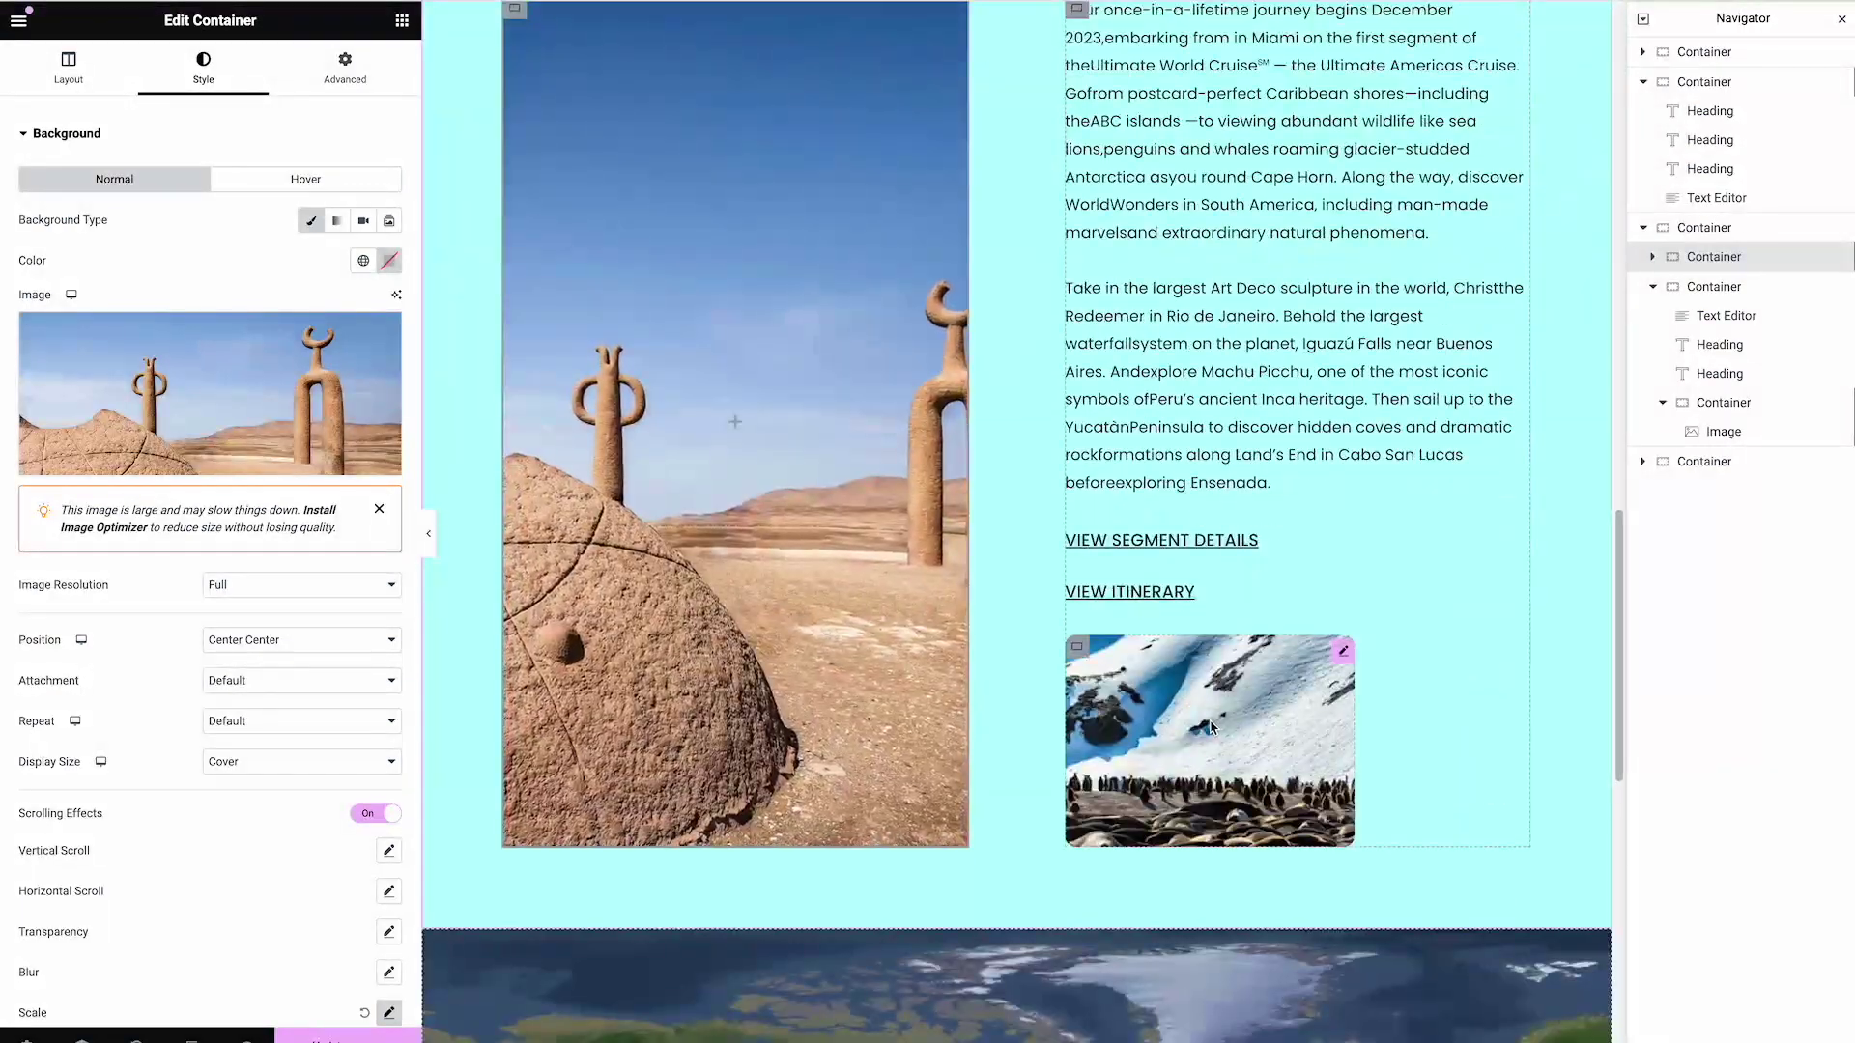
Select the penguin image's parent container and set its width to 300
click(1344, 651)
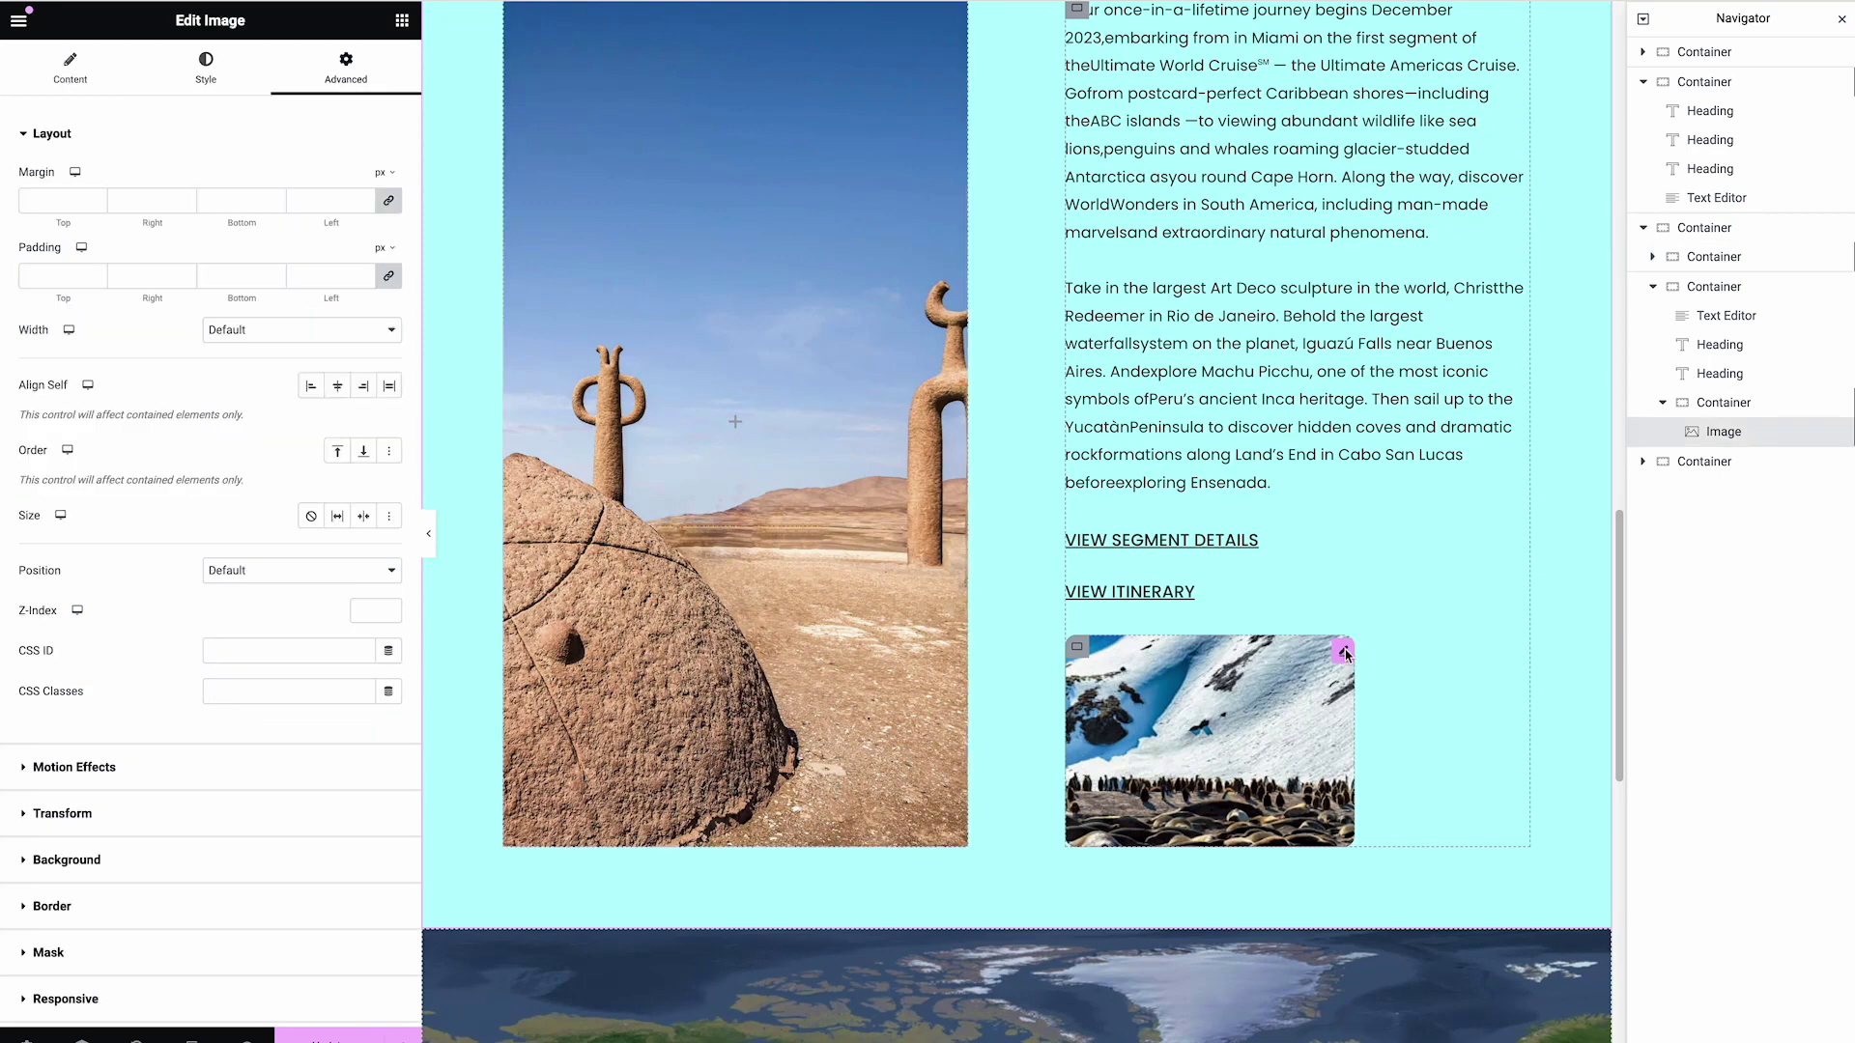
click(1723, 410)
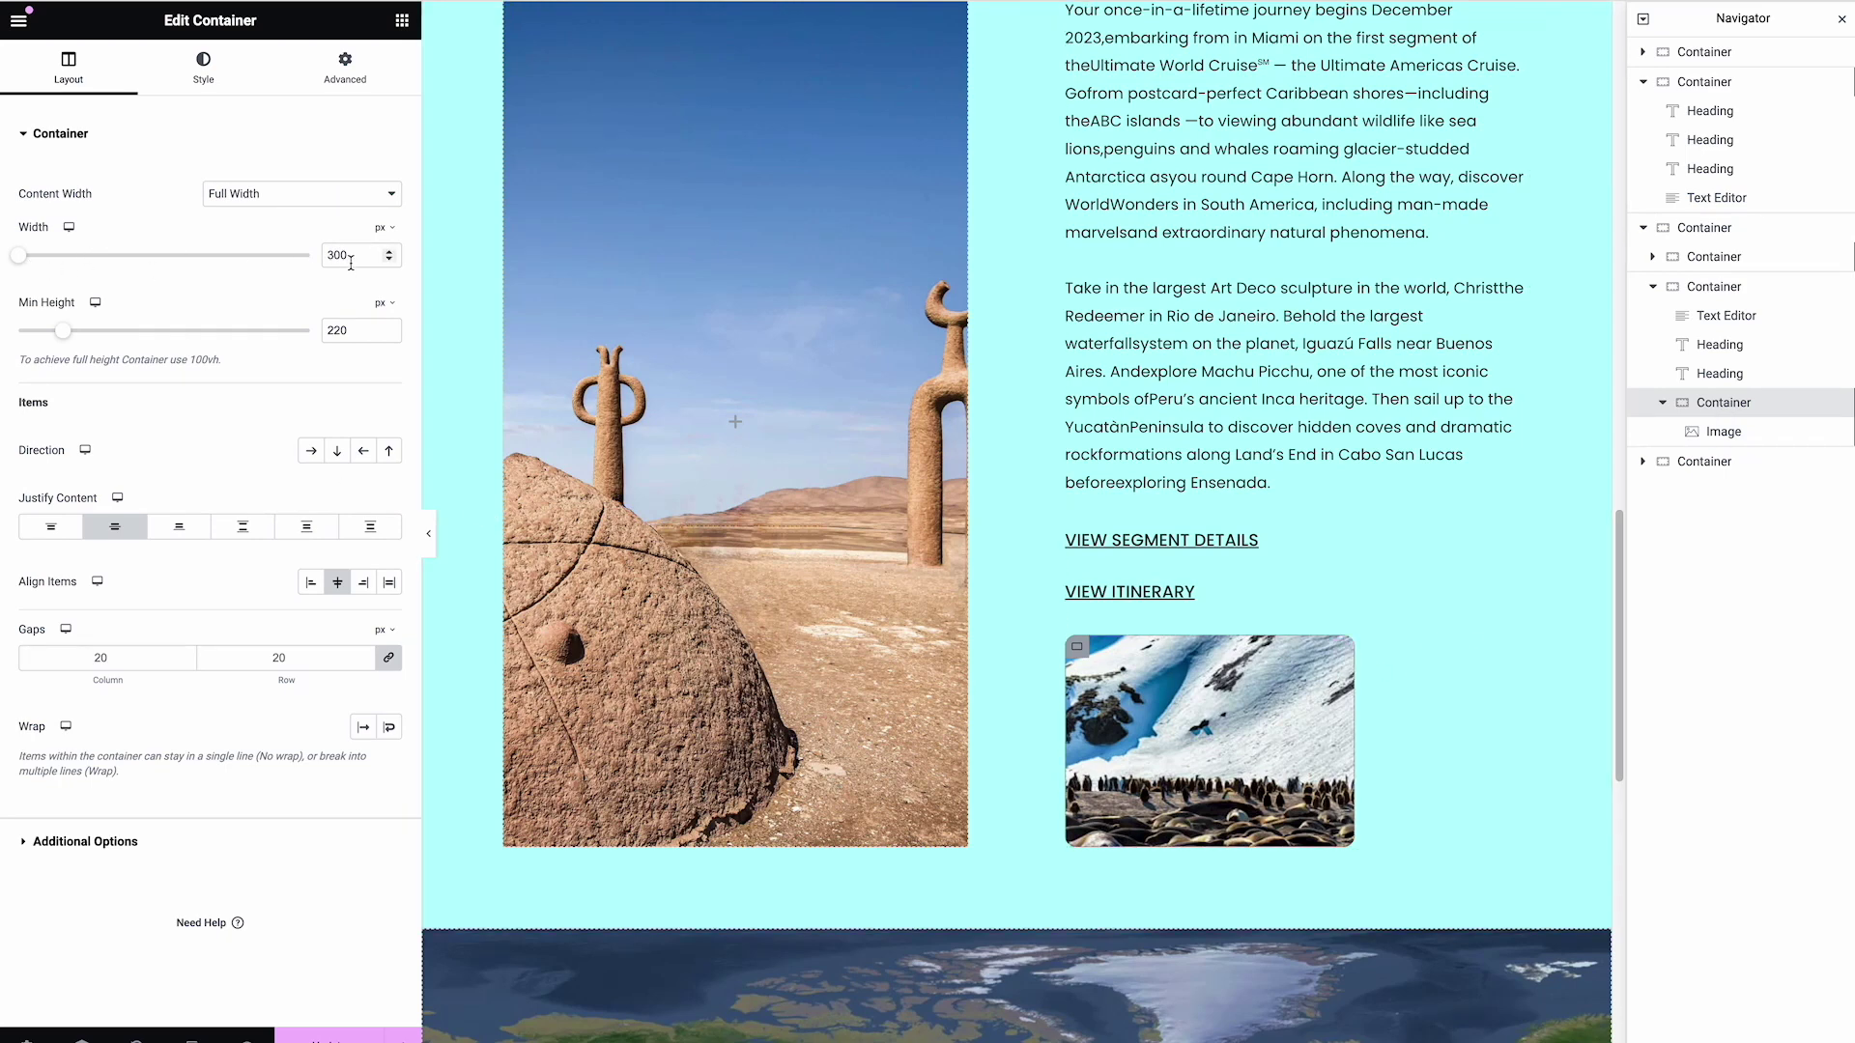
drag(352, 263, 324, 253)
text(500)
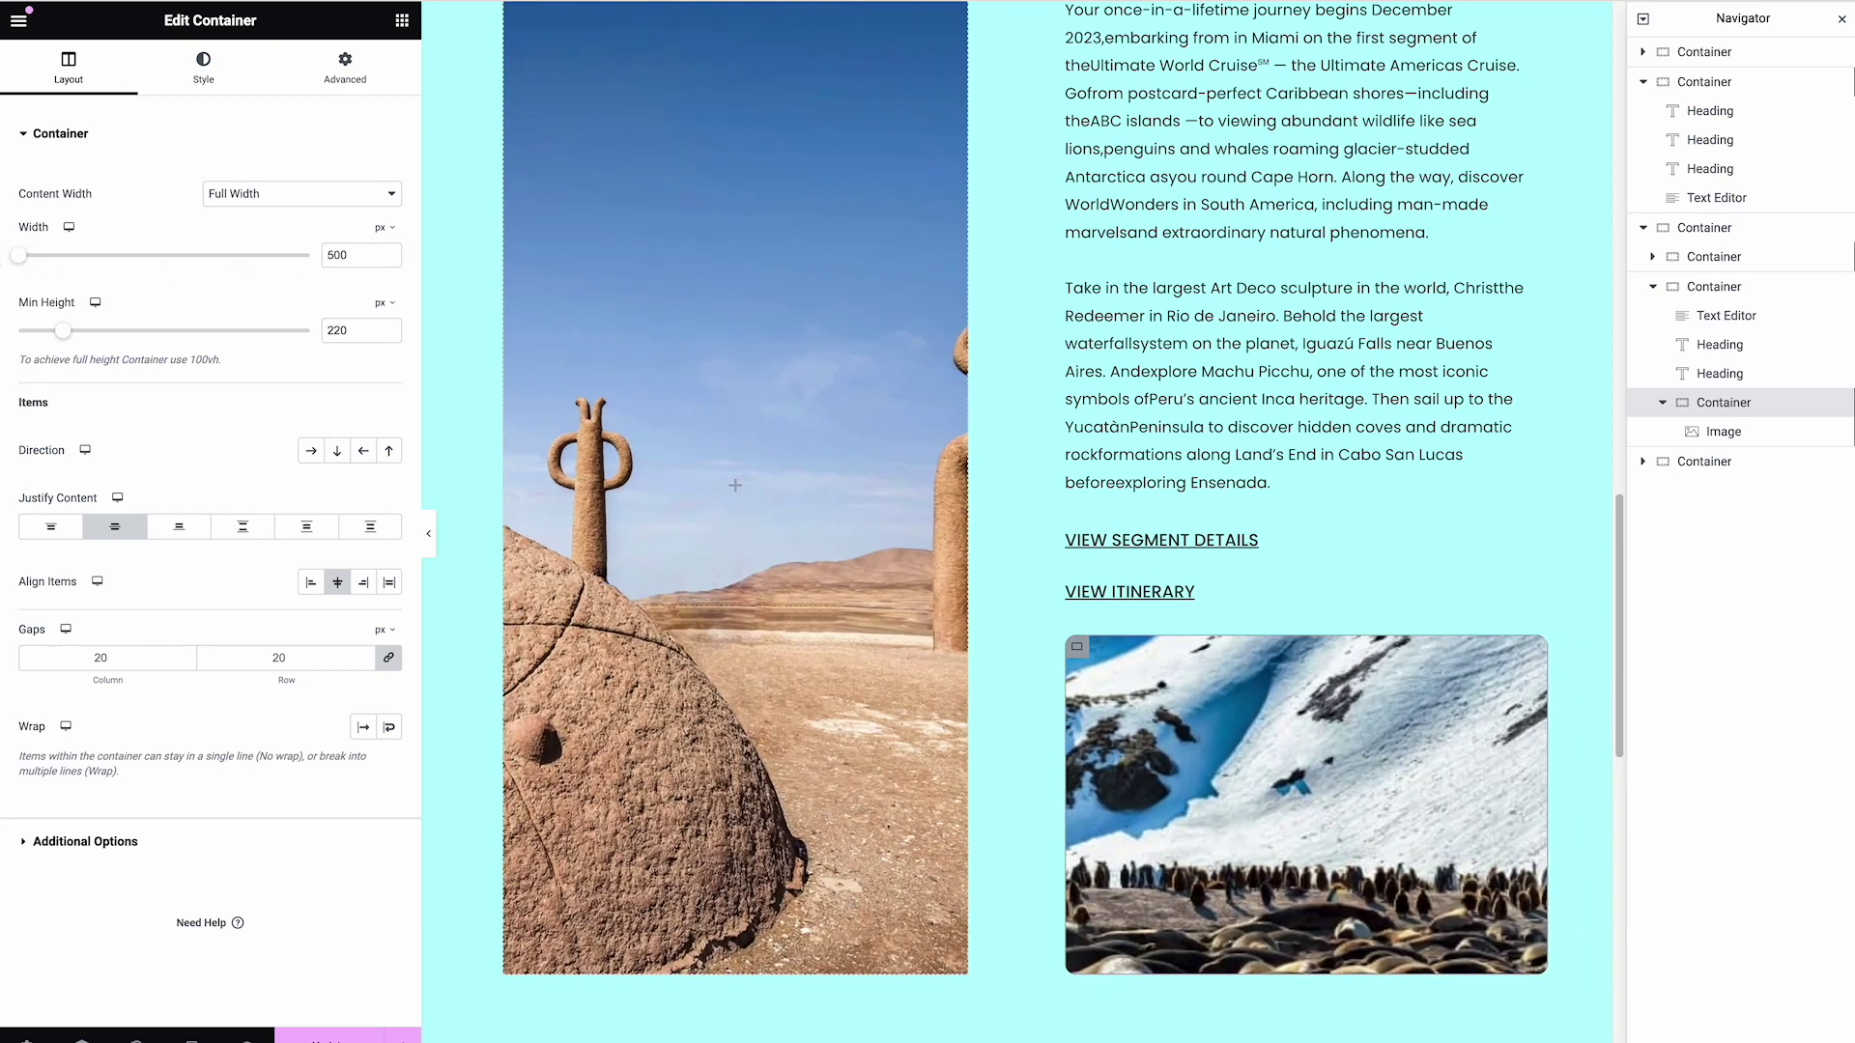
drag(335, 255, 319, 255)
text(3)
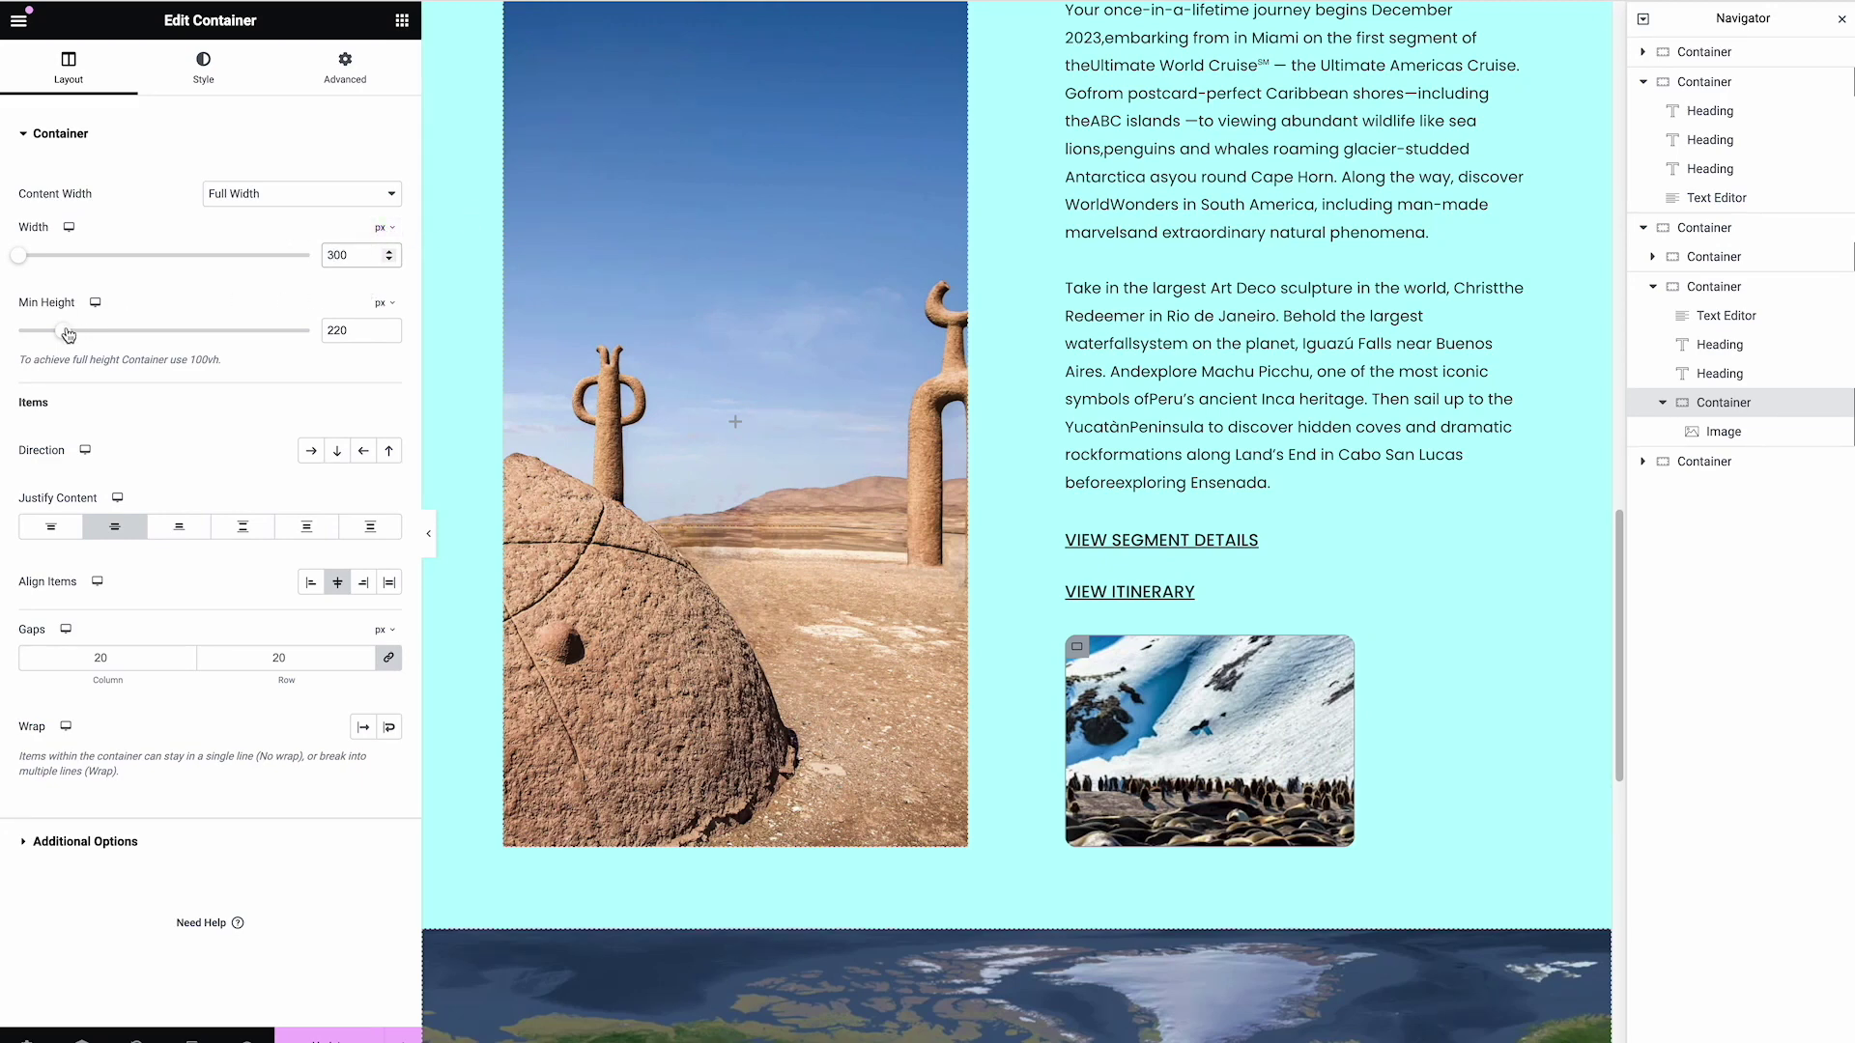
Lower the container's minimum height to 172 and set its overflow to Default
drag(68, 335, 60, 334)
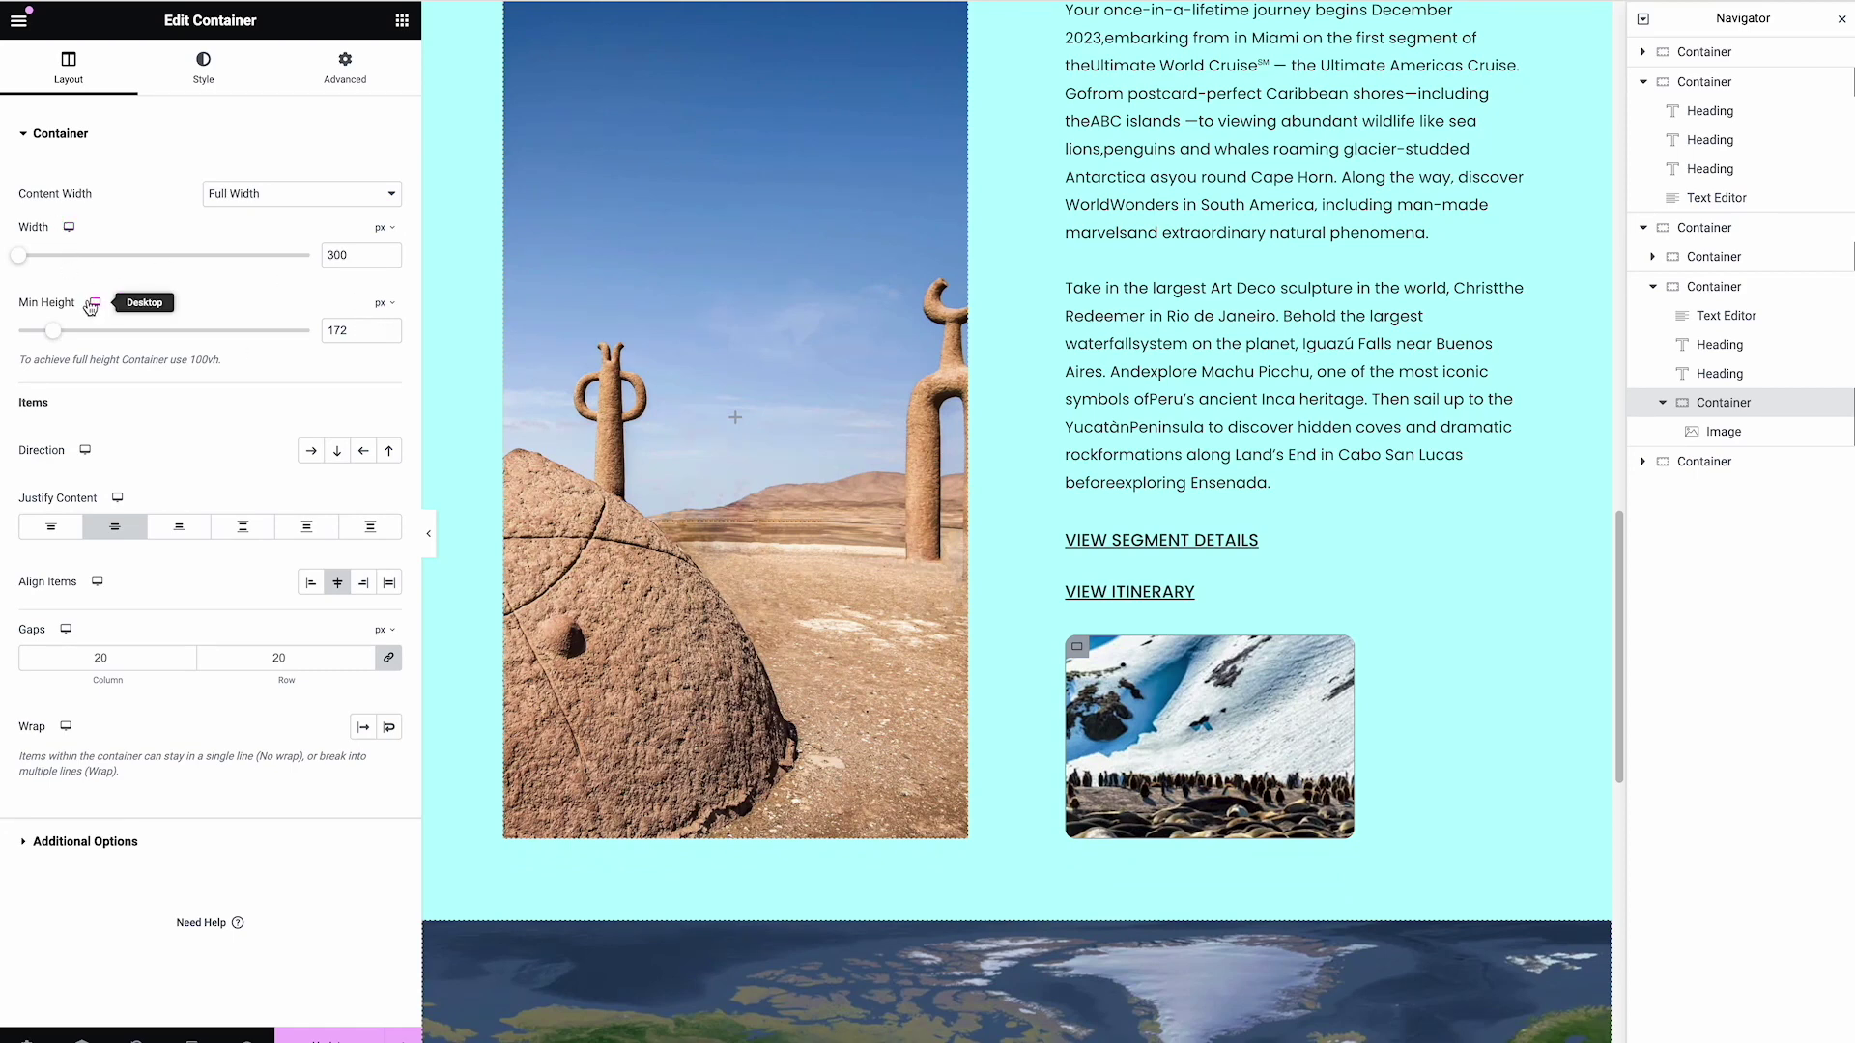
click(25, 844)
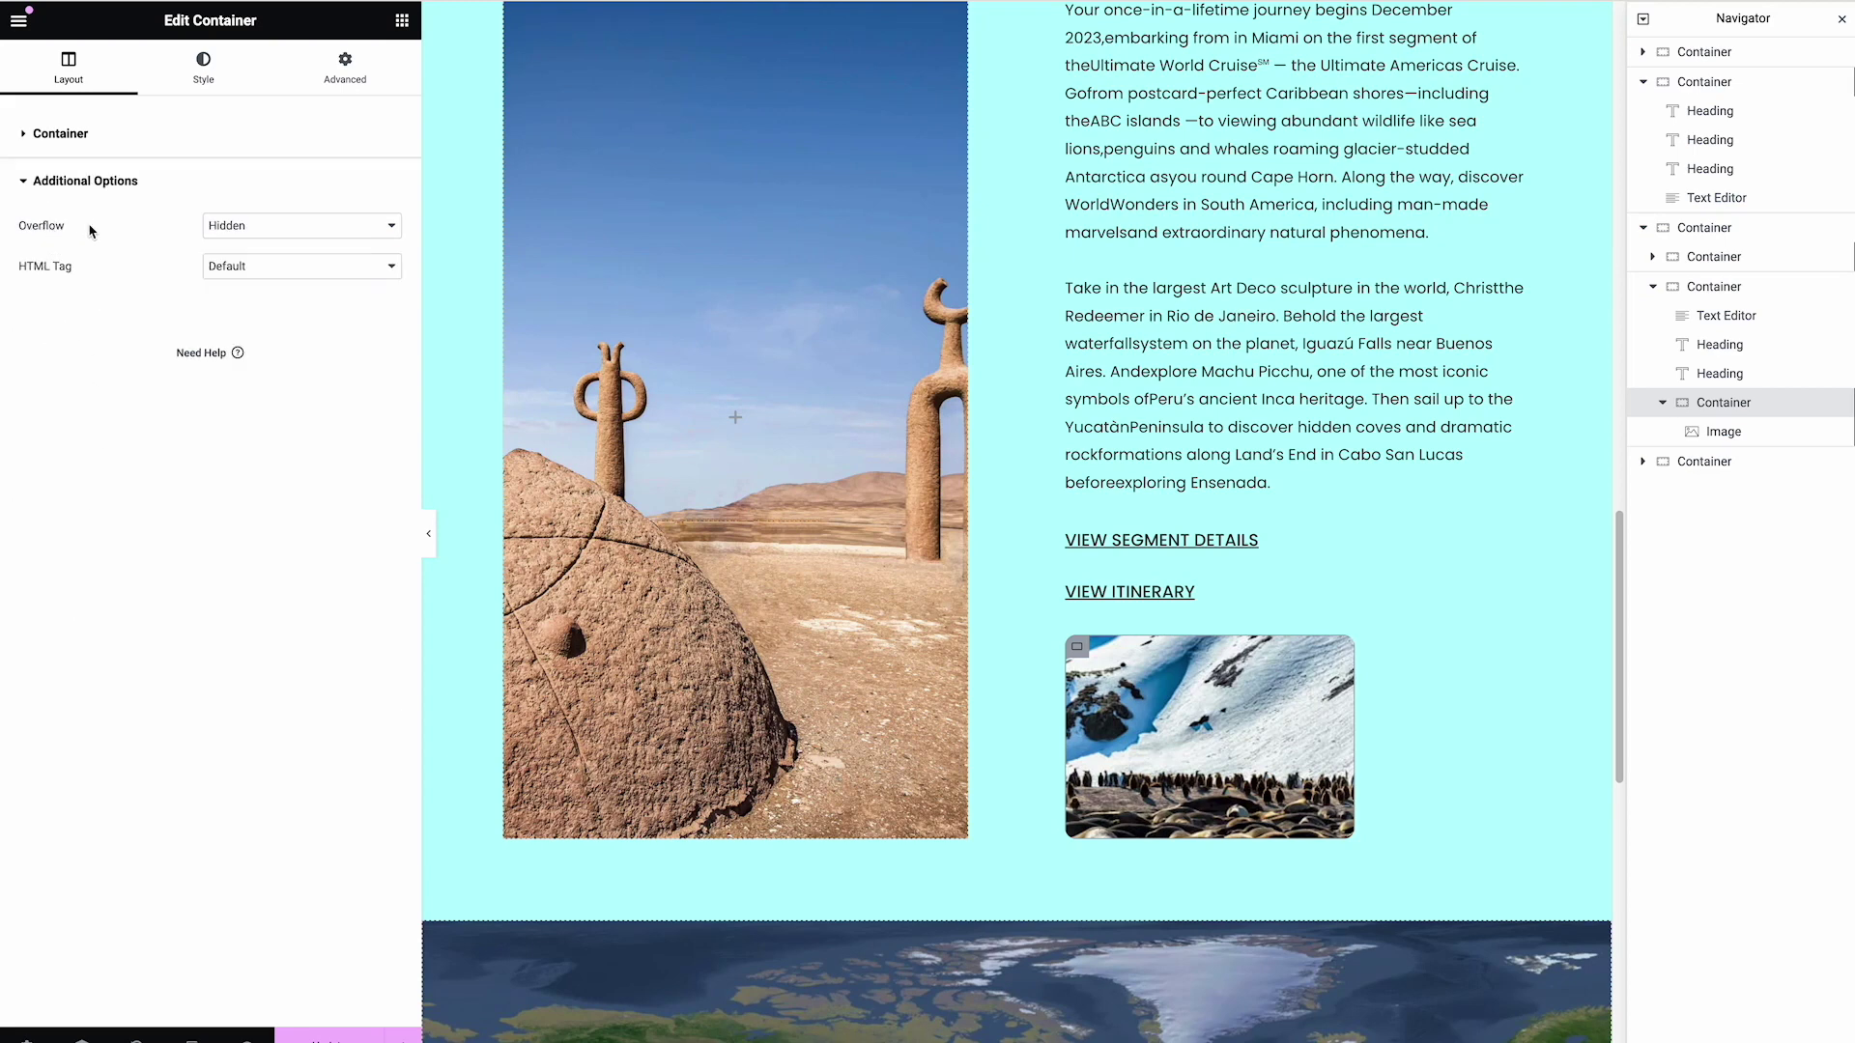
click(265, 230)
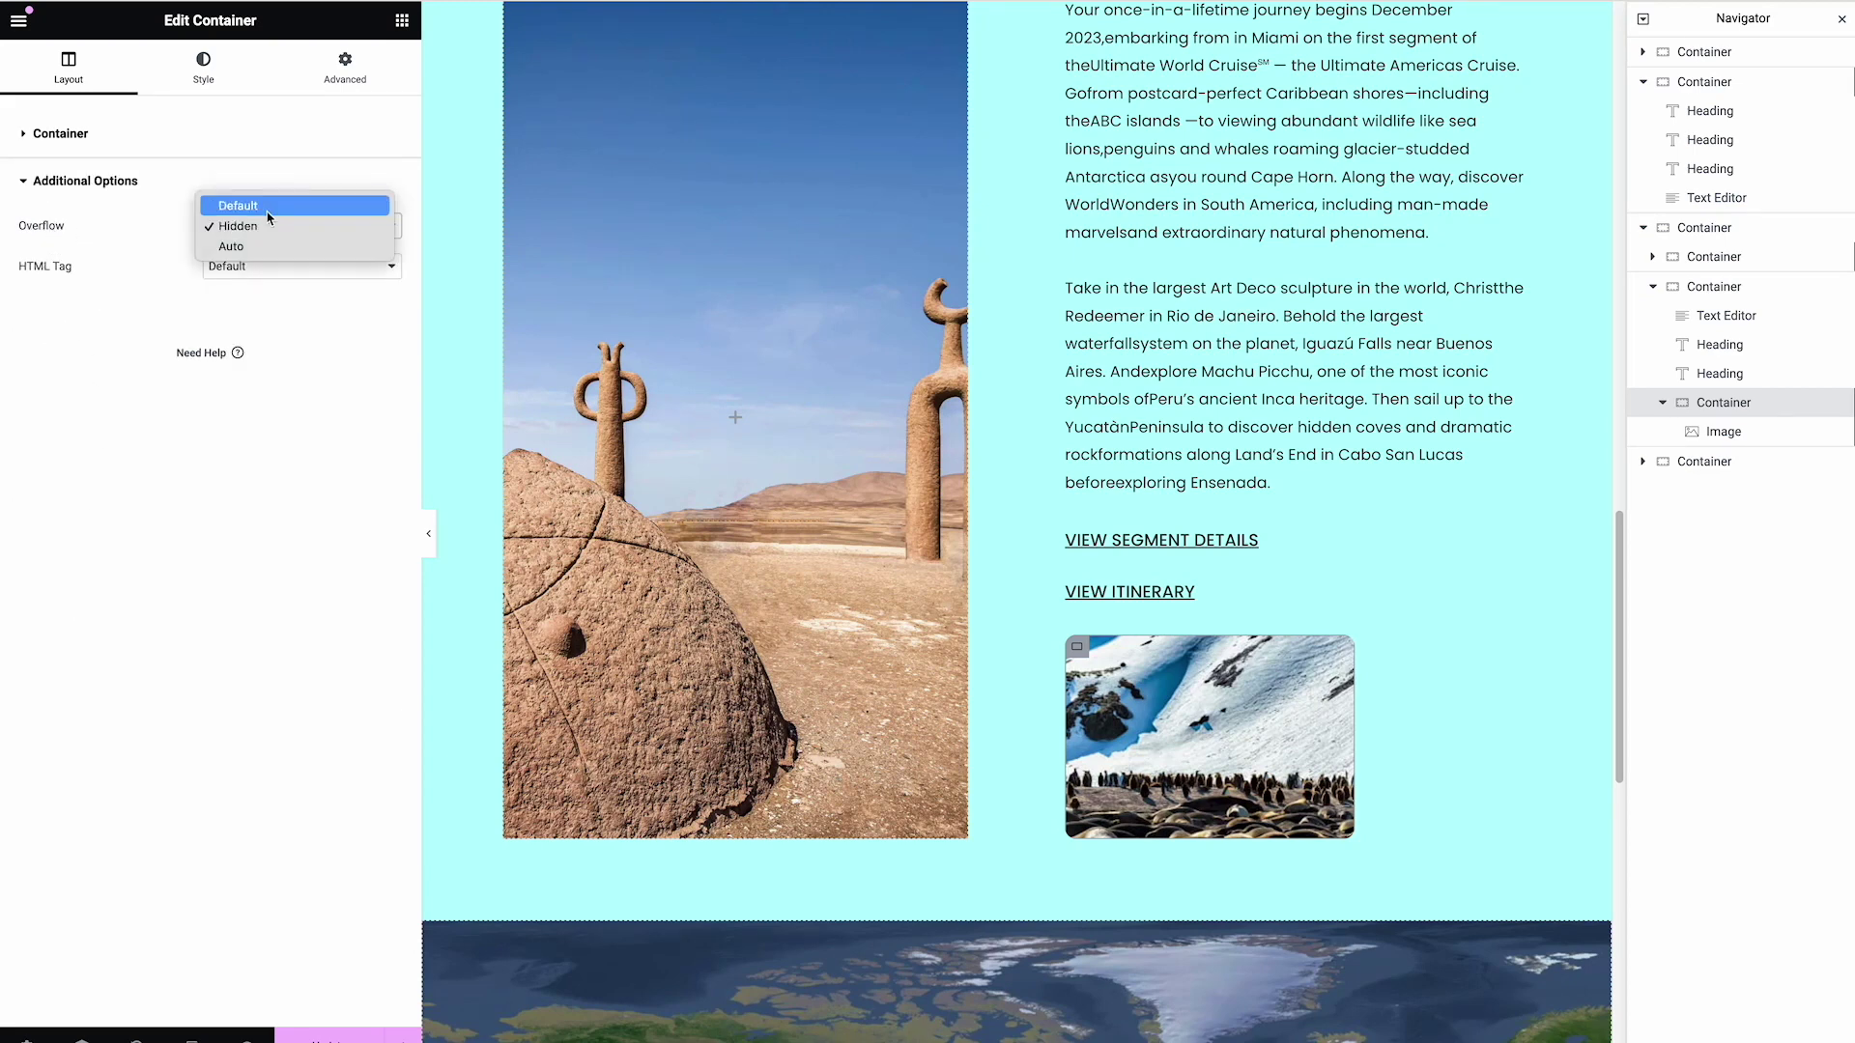
click(267, 207)
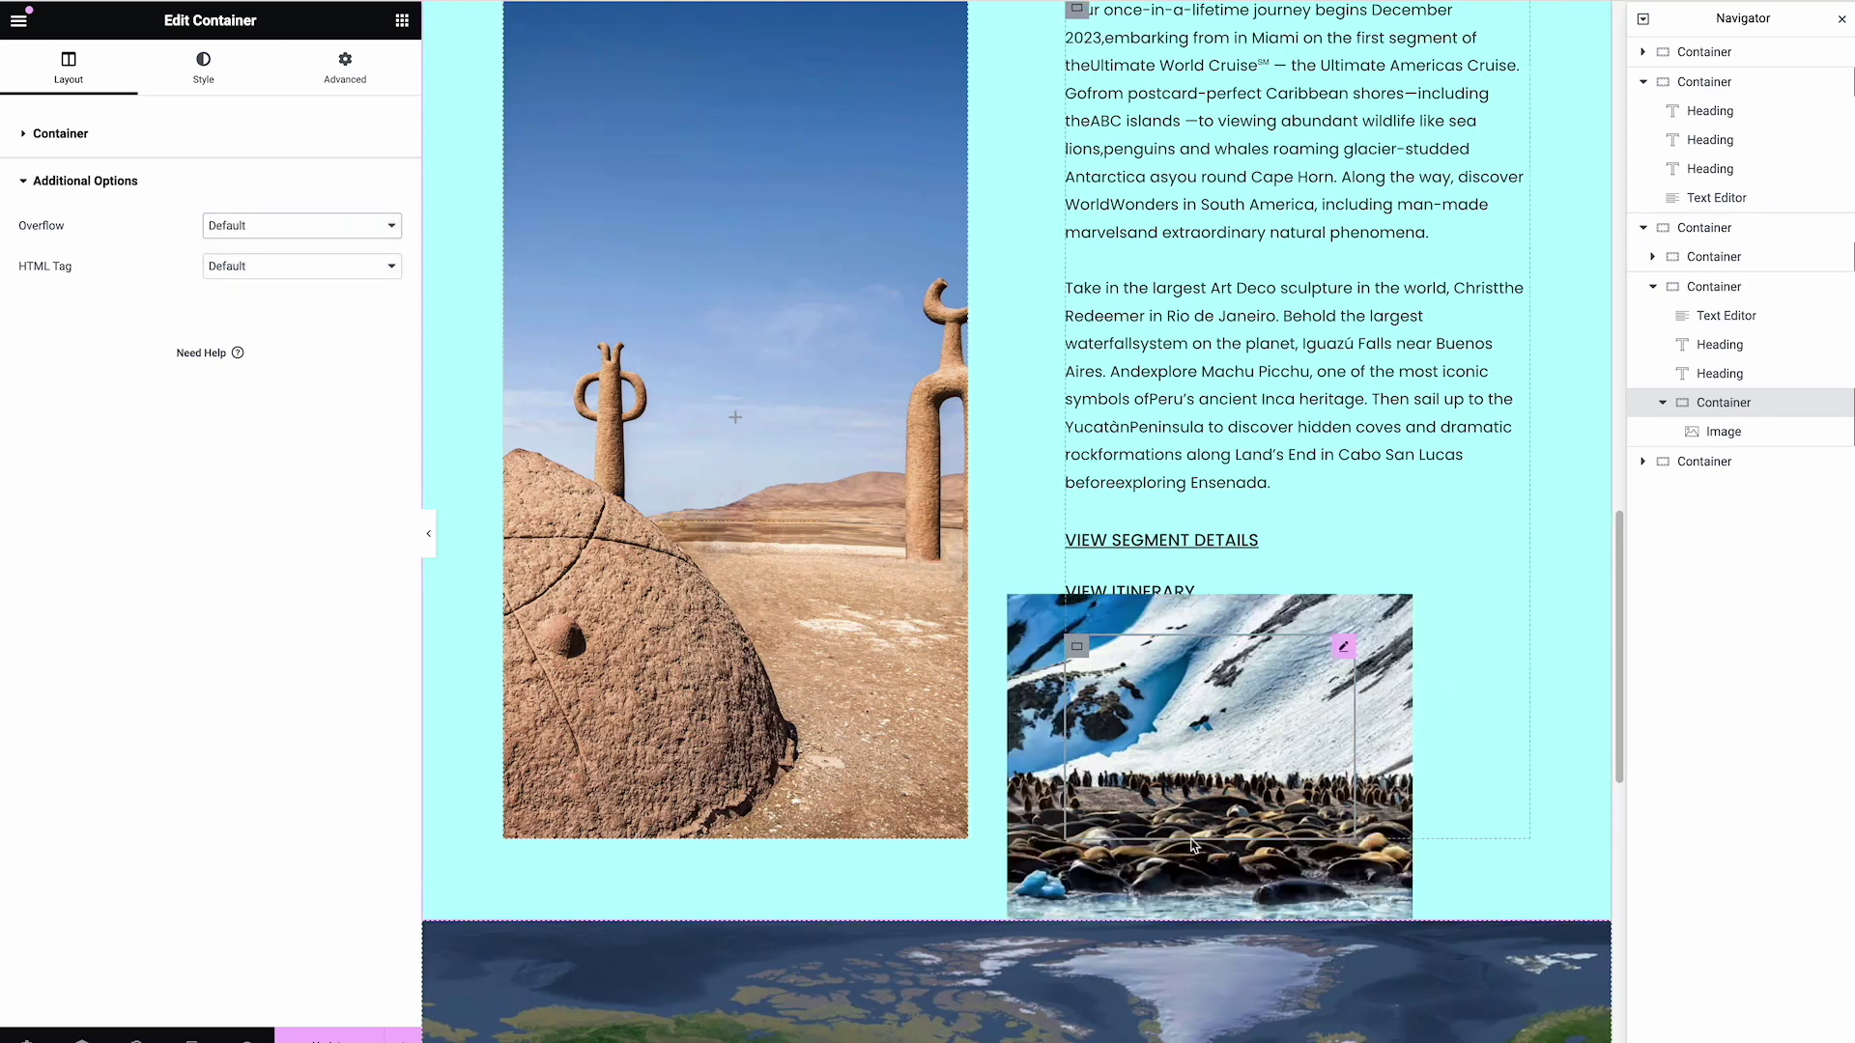
Give the penguin image a Scale Down scrolling effect at speed 4 over a 34–100% viewport
click(1729, 431)
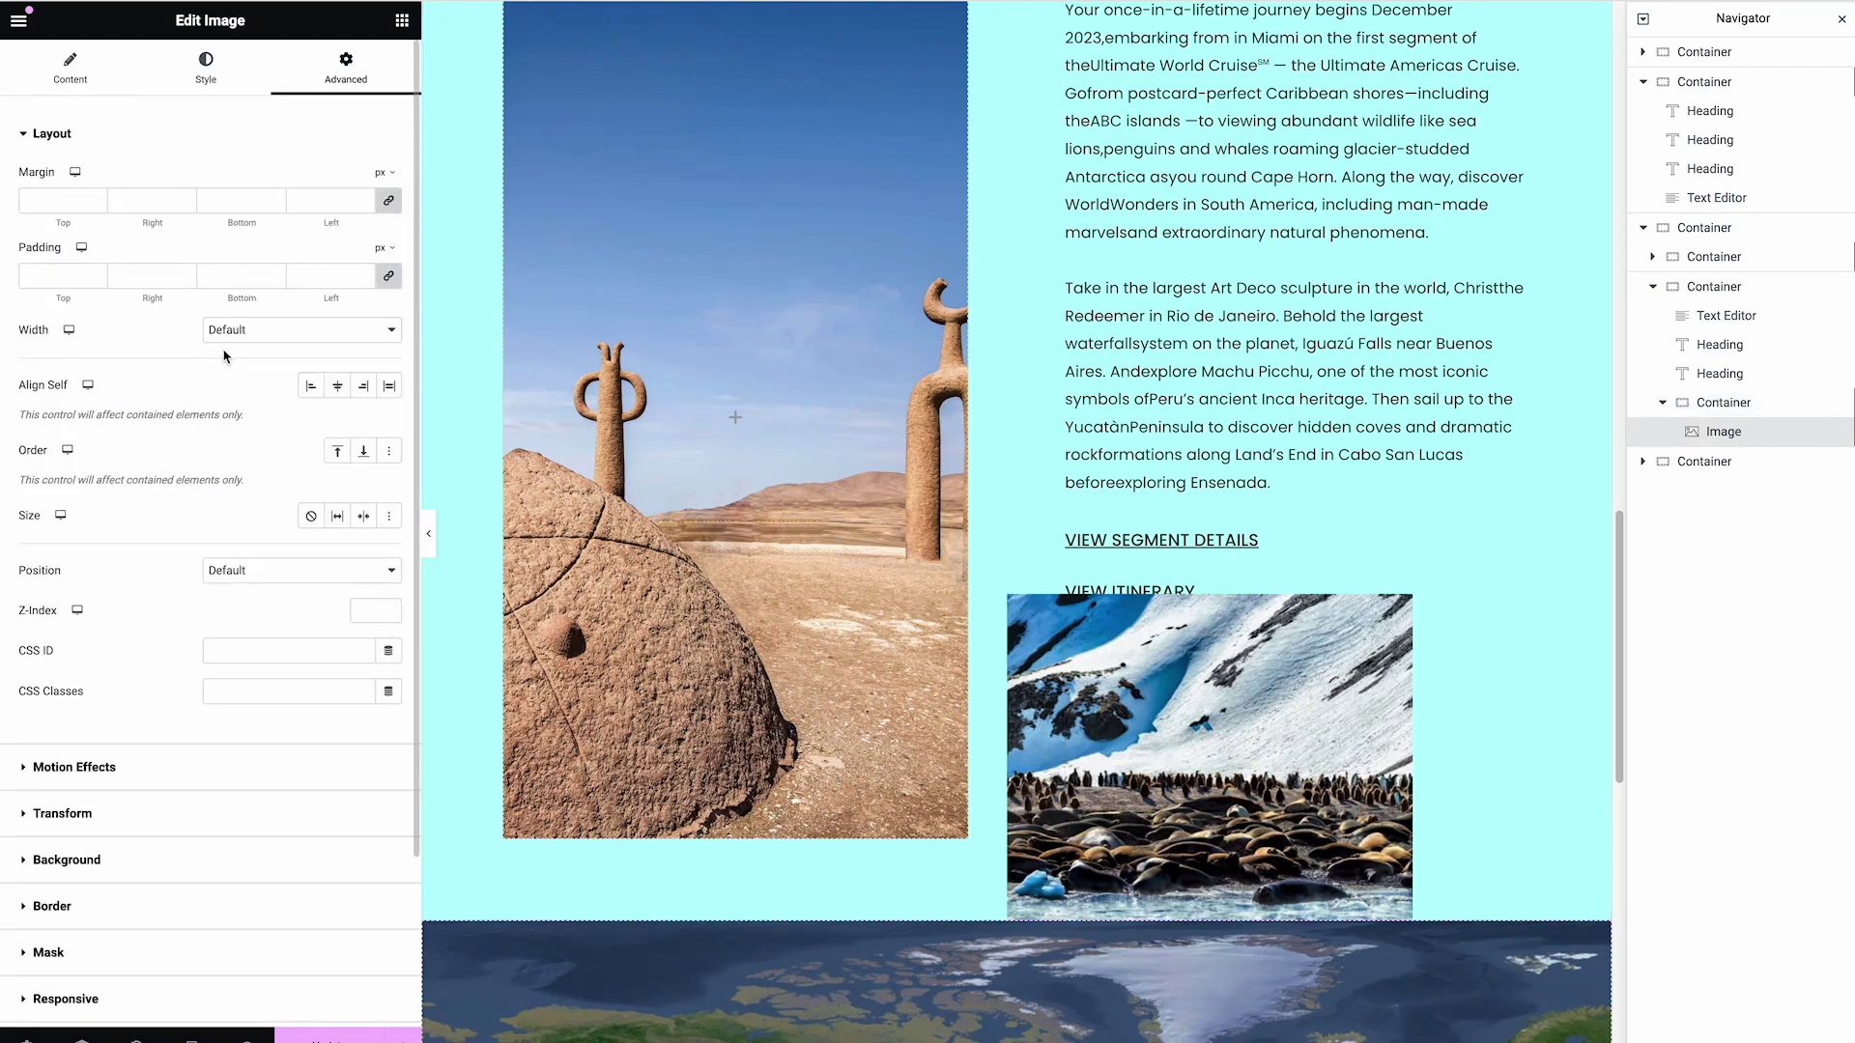
scroll(223, 377, down, 1)
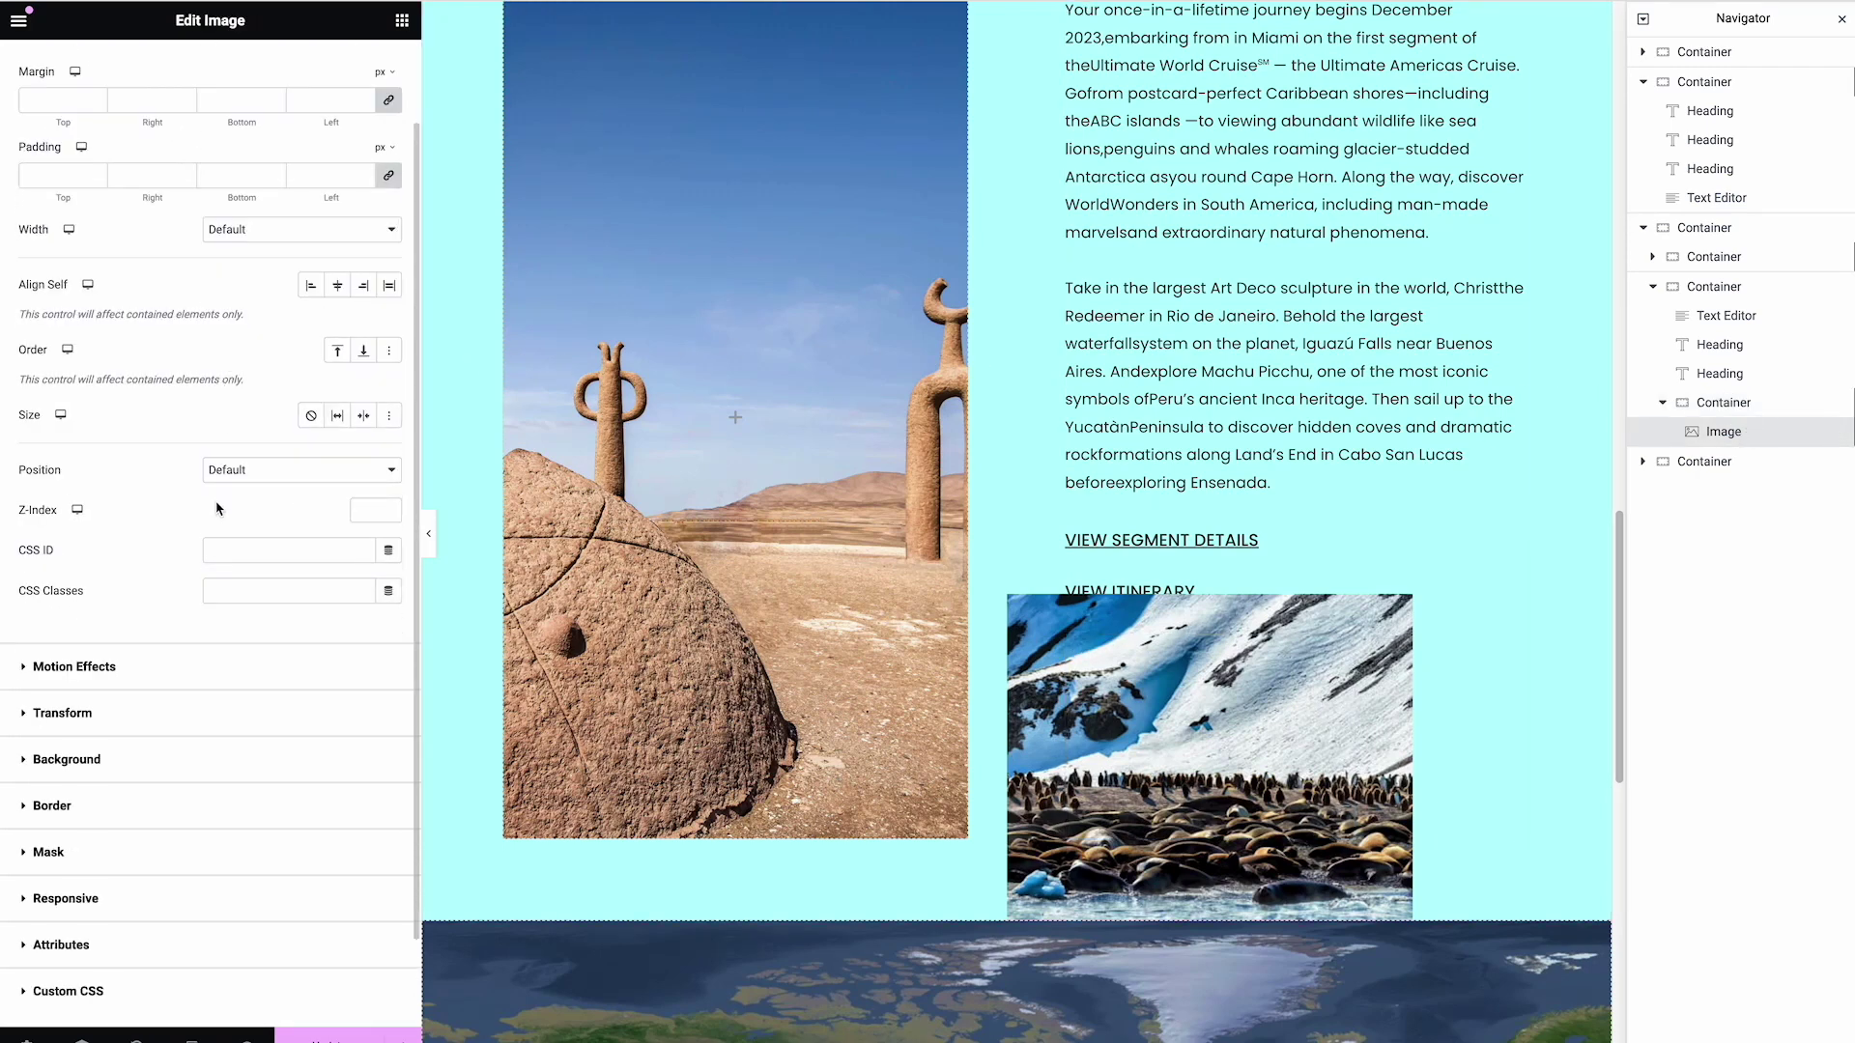
click(141, 657)
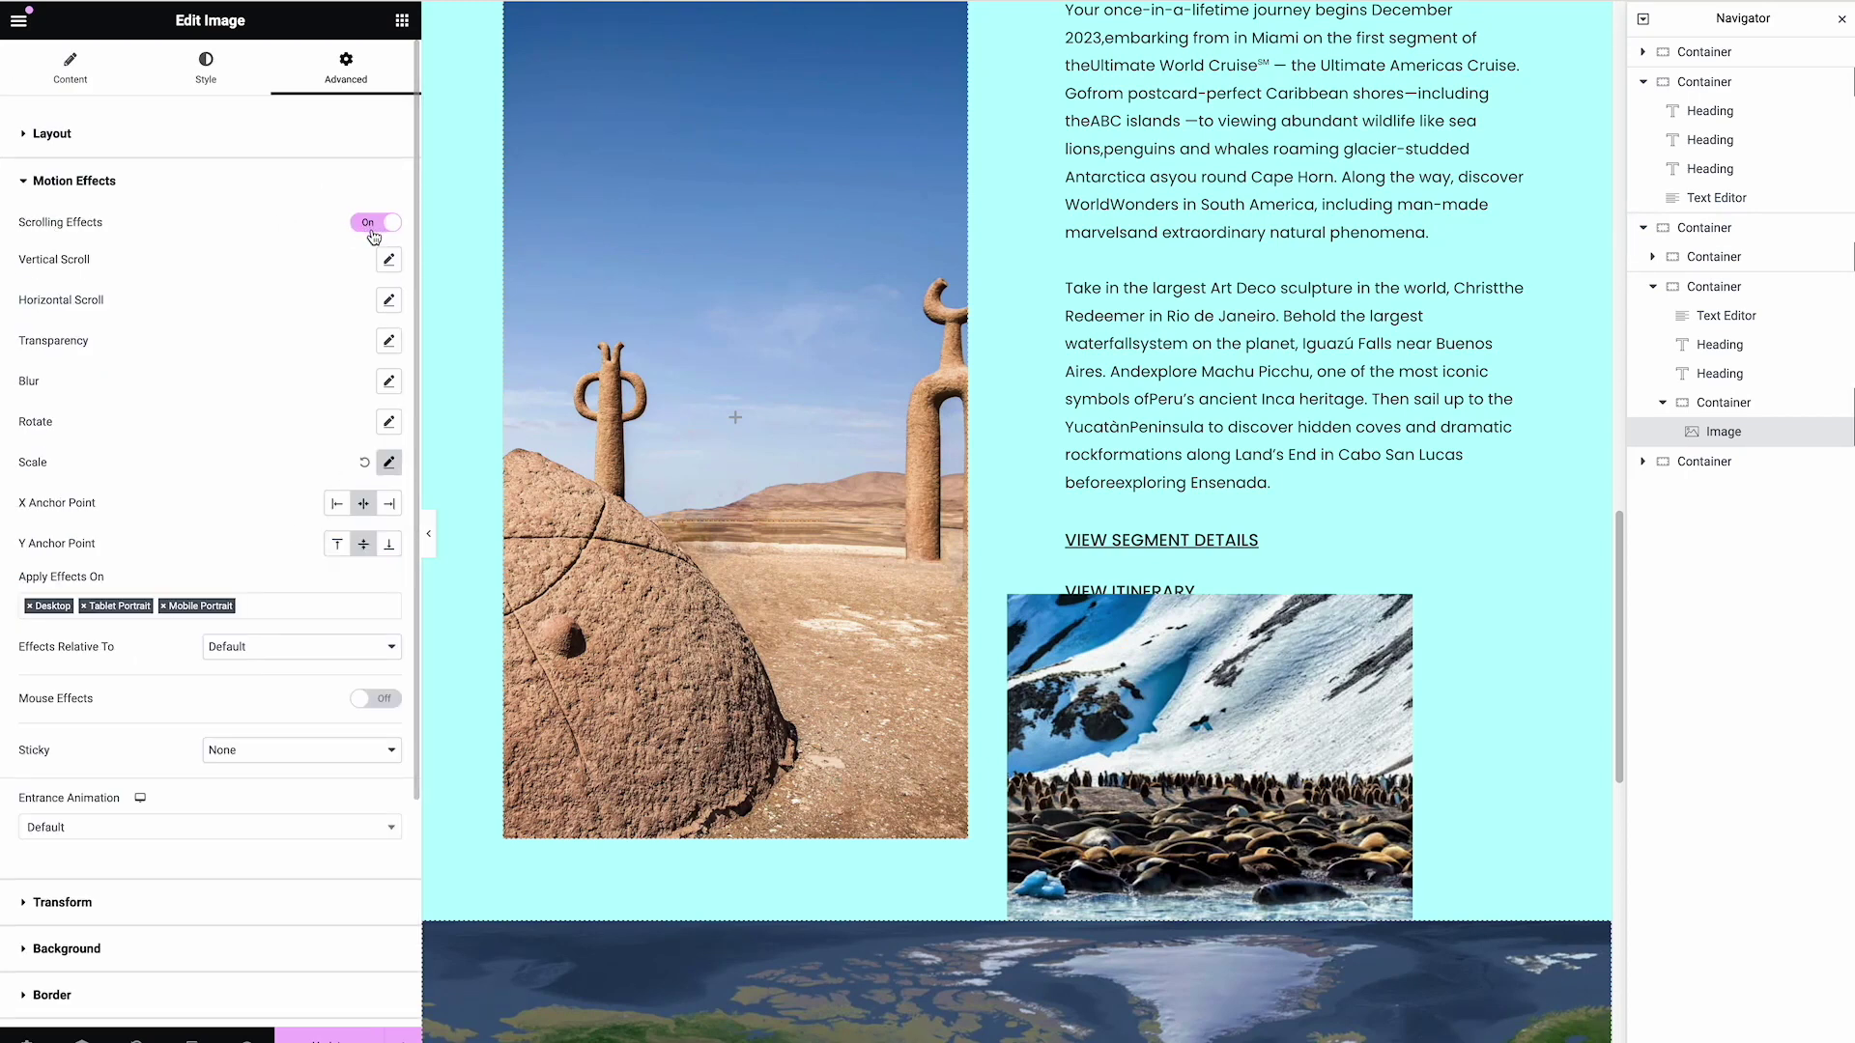
click(390, 464)
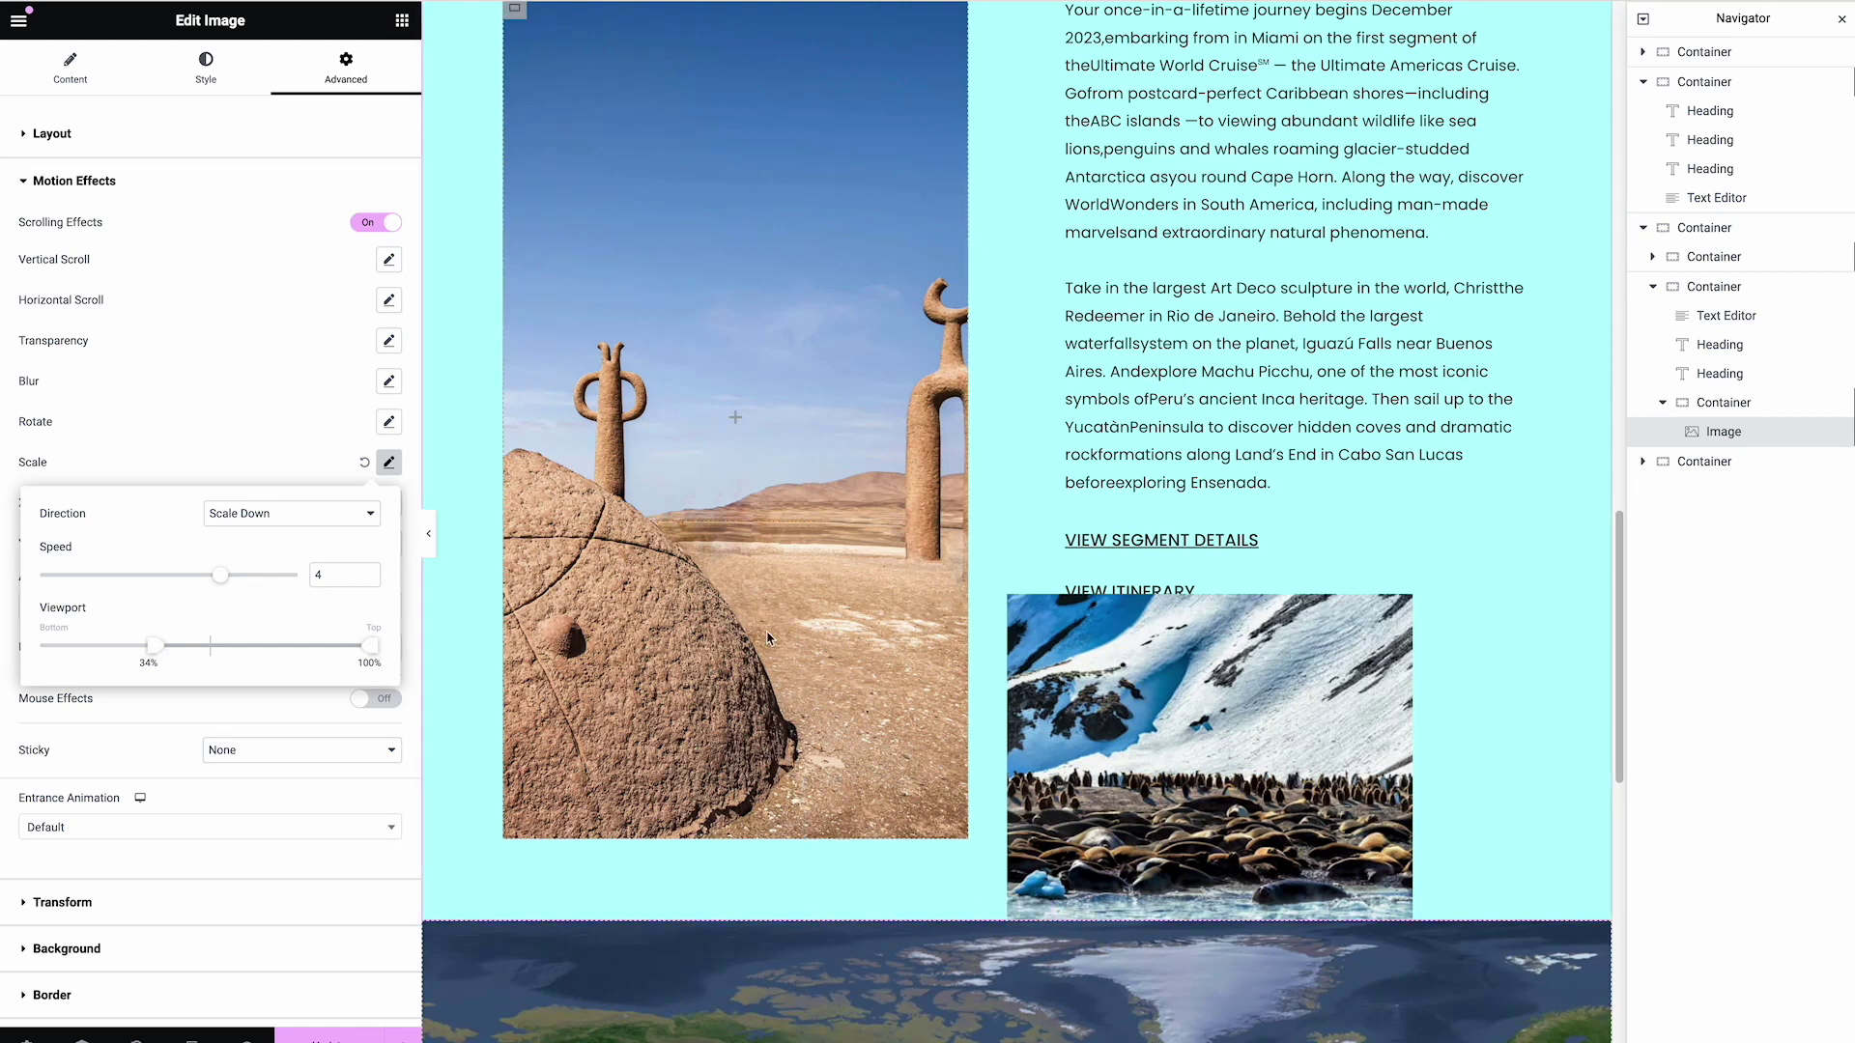
click(402, 483)
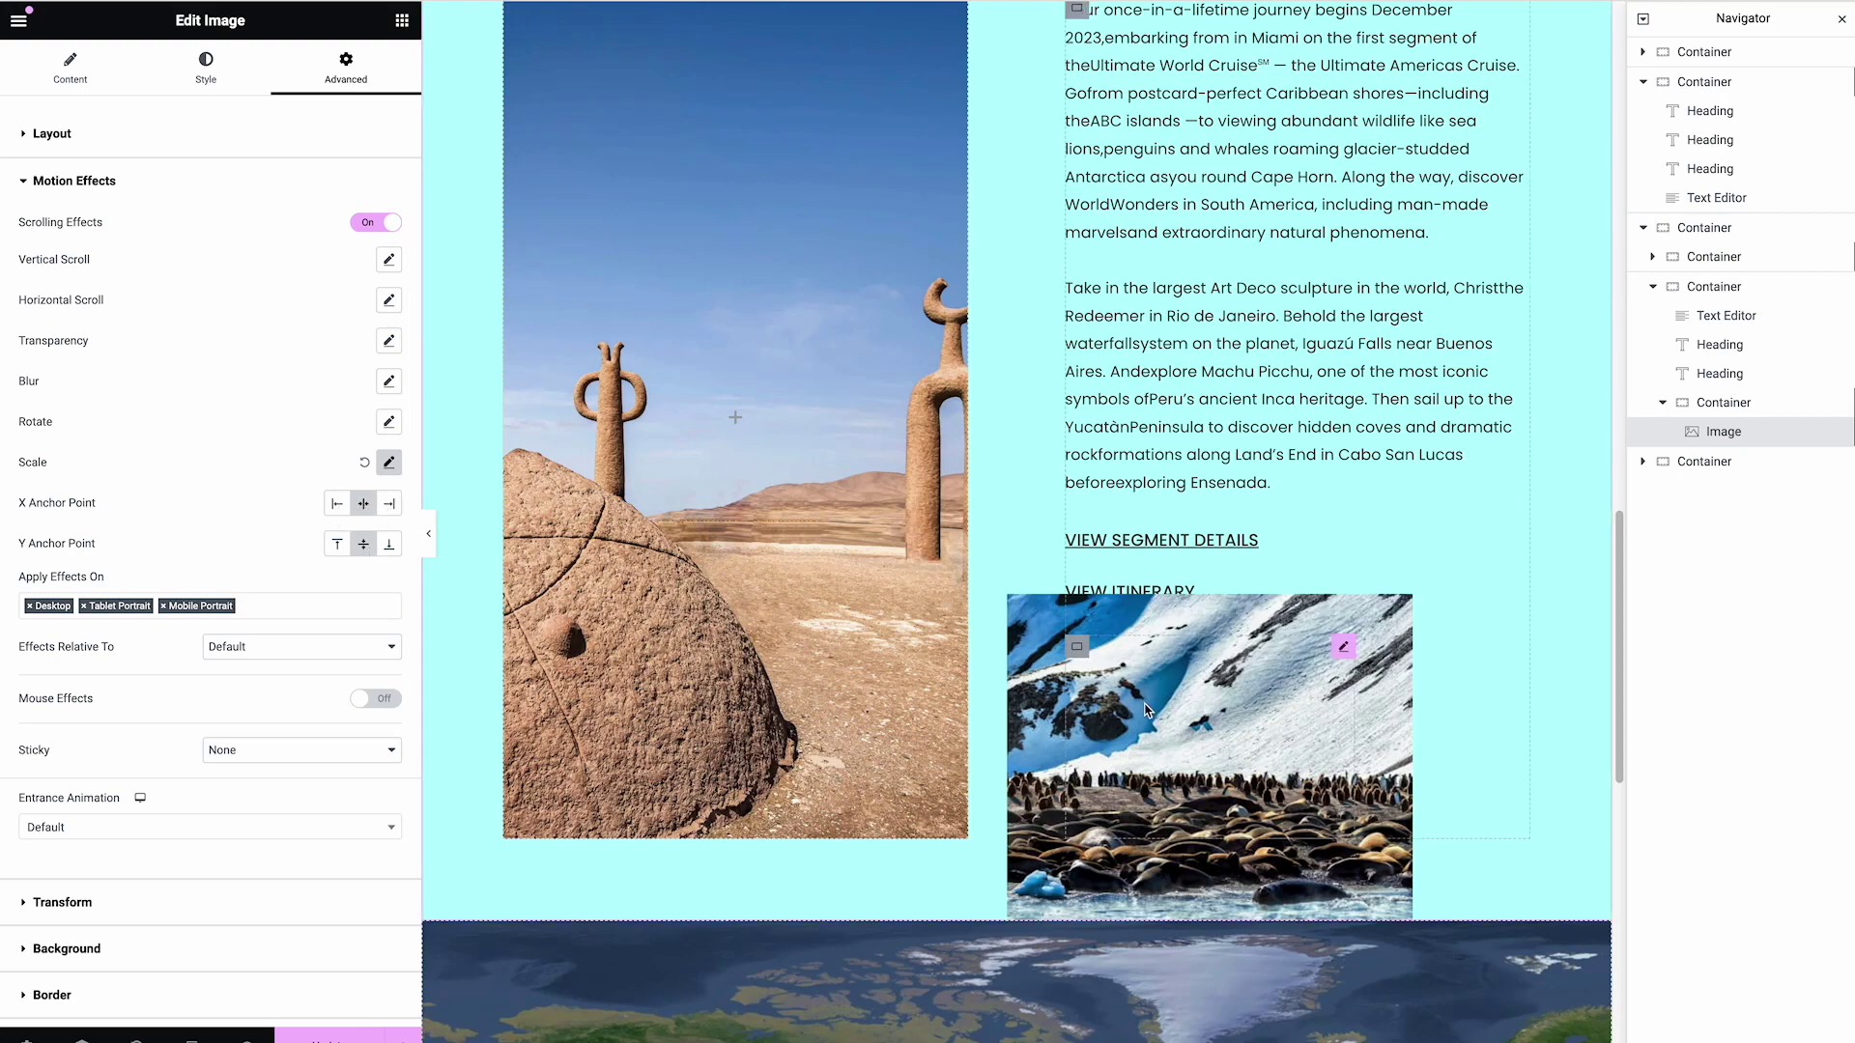
drag(1622, 629, 1623, 674)
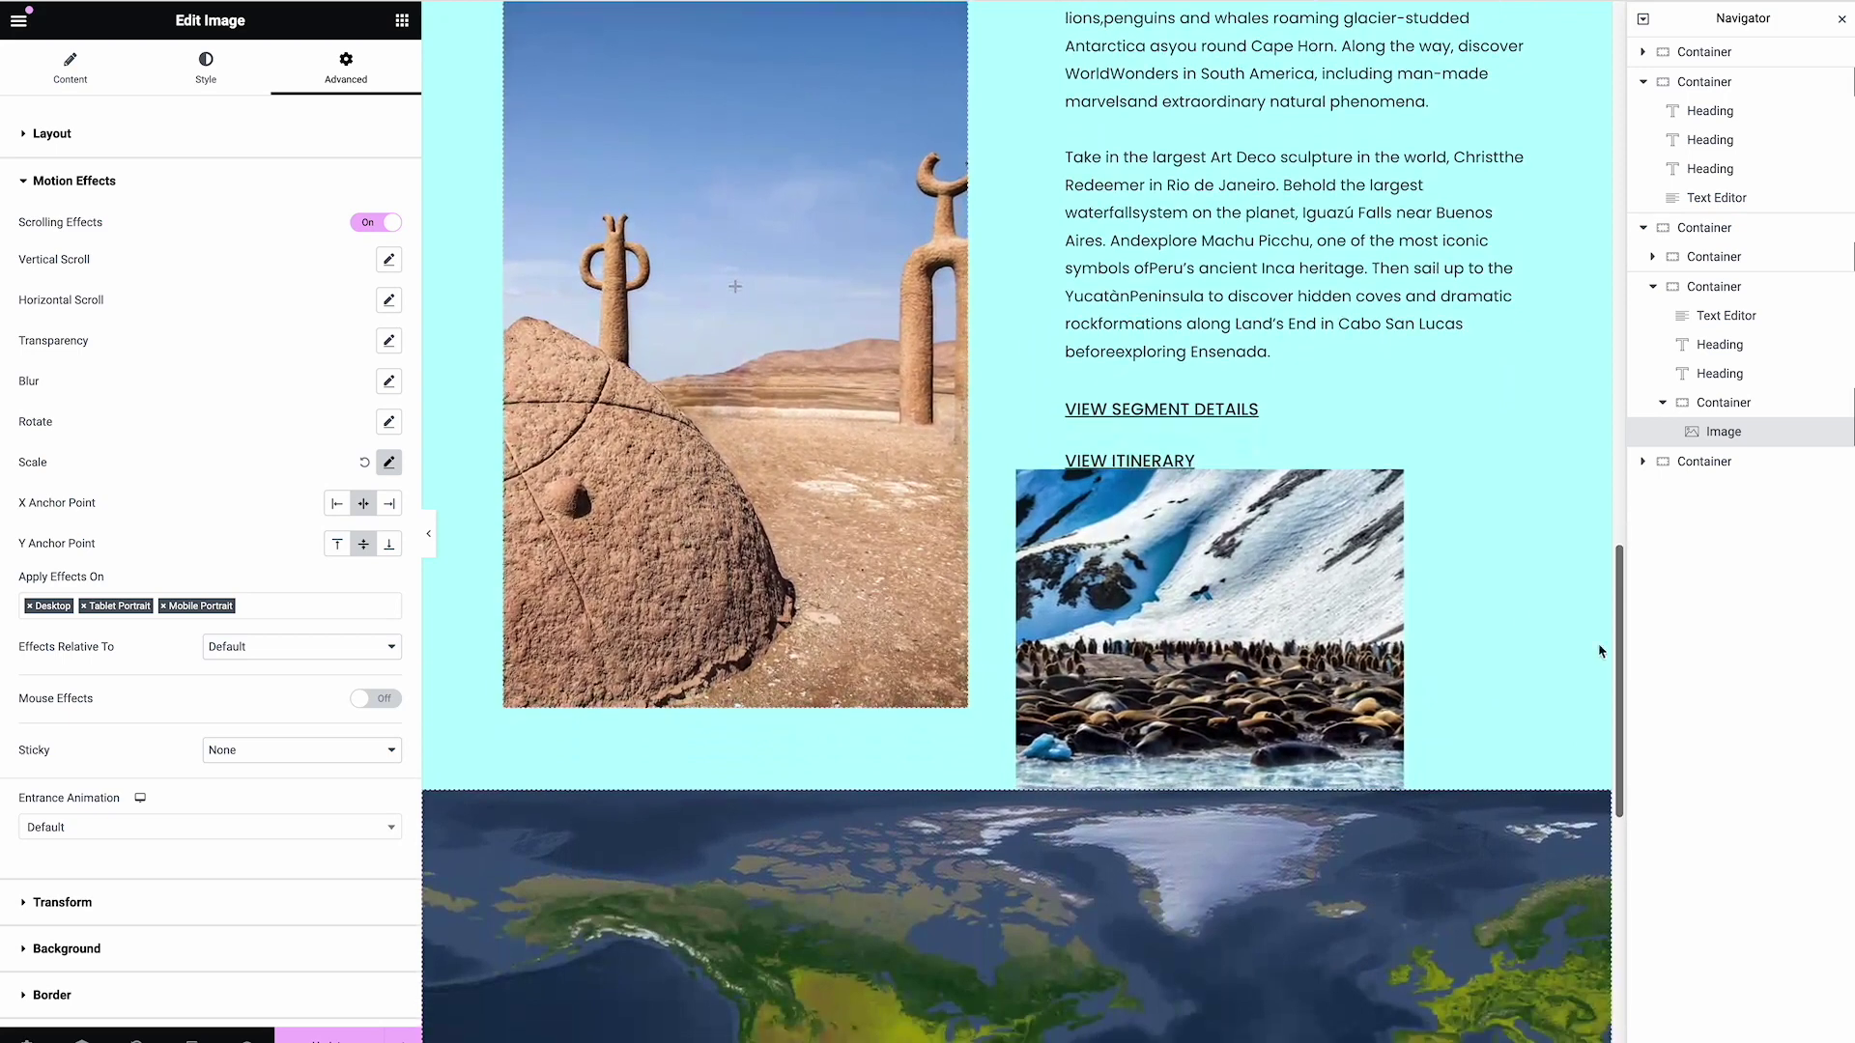
Set the penguin image's wrapping container overflow back to Hidden to clip the image
click(1735, 408)
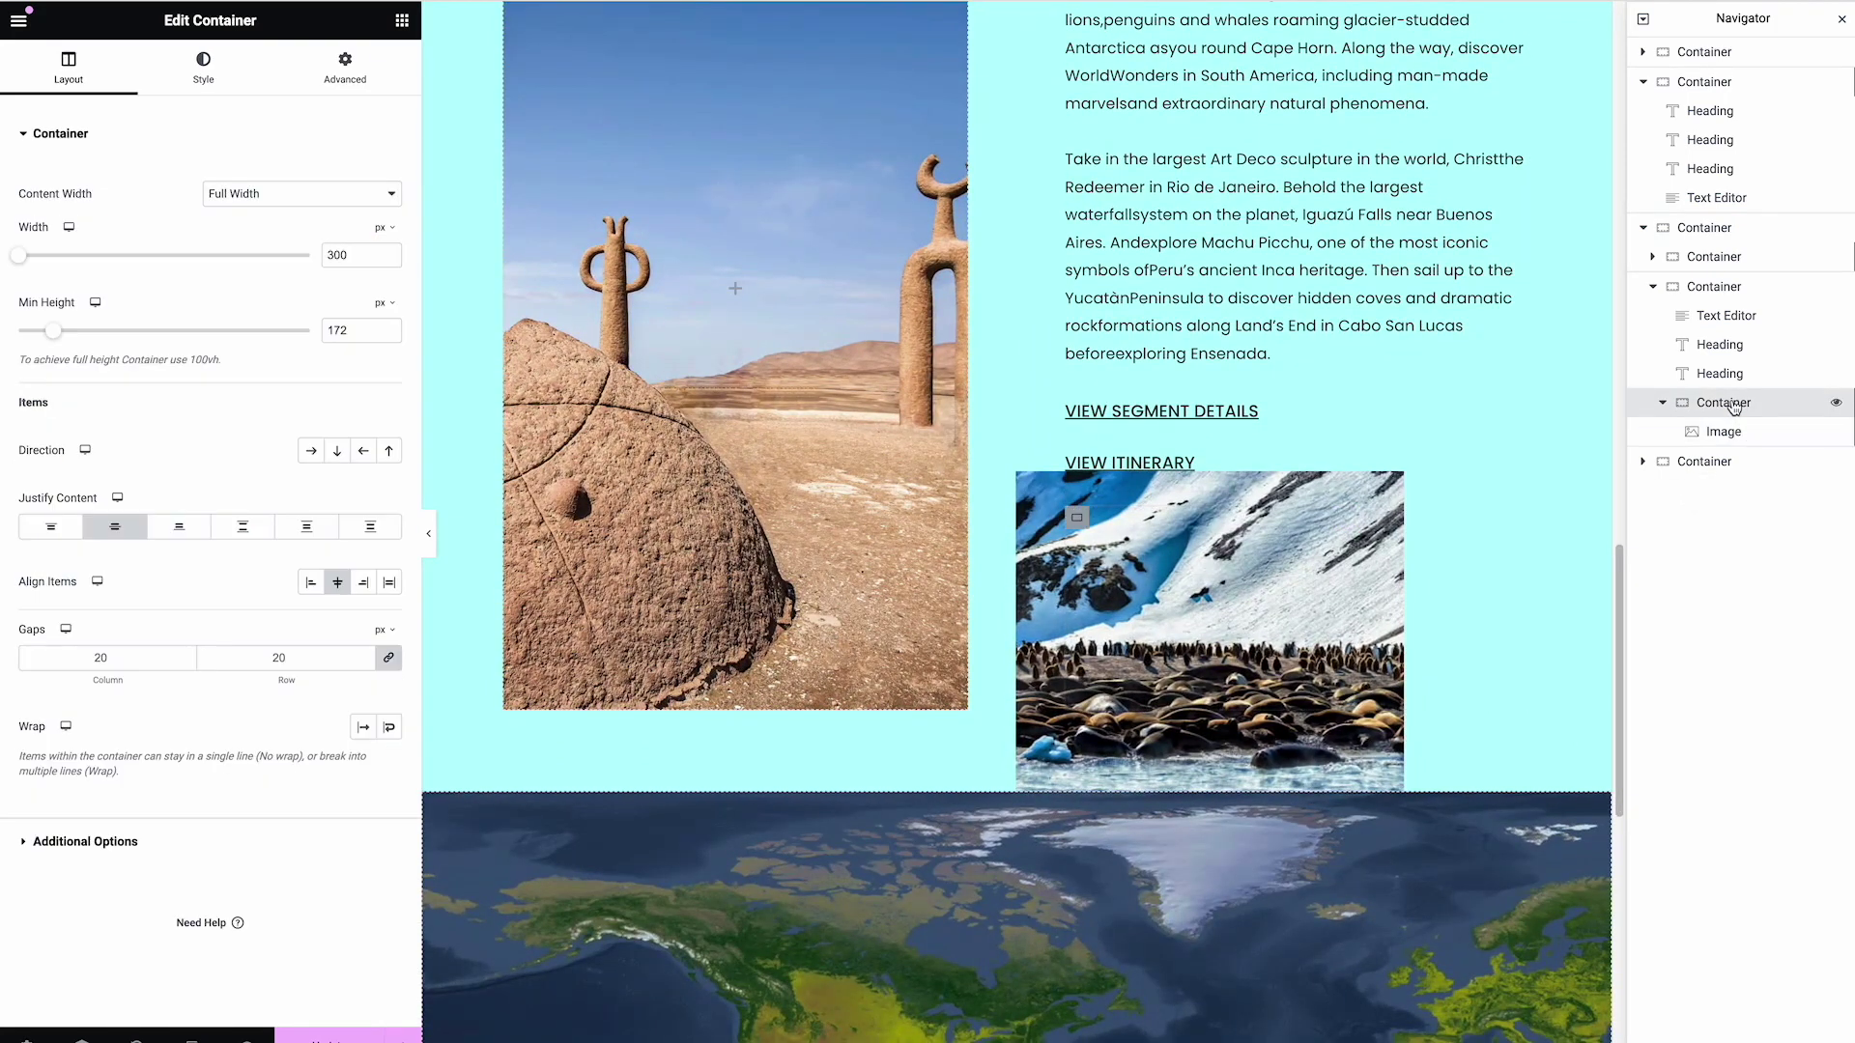
click(94, 840)
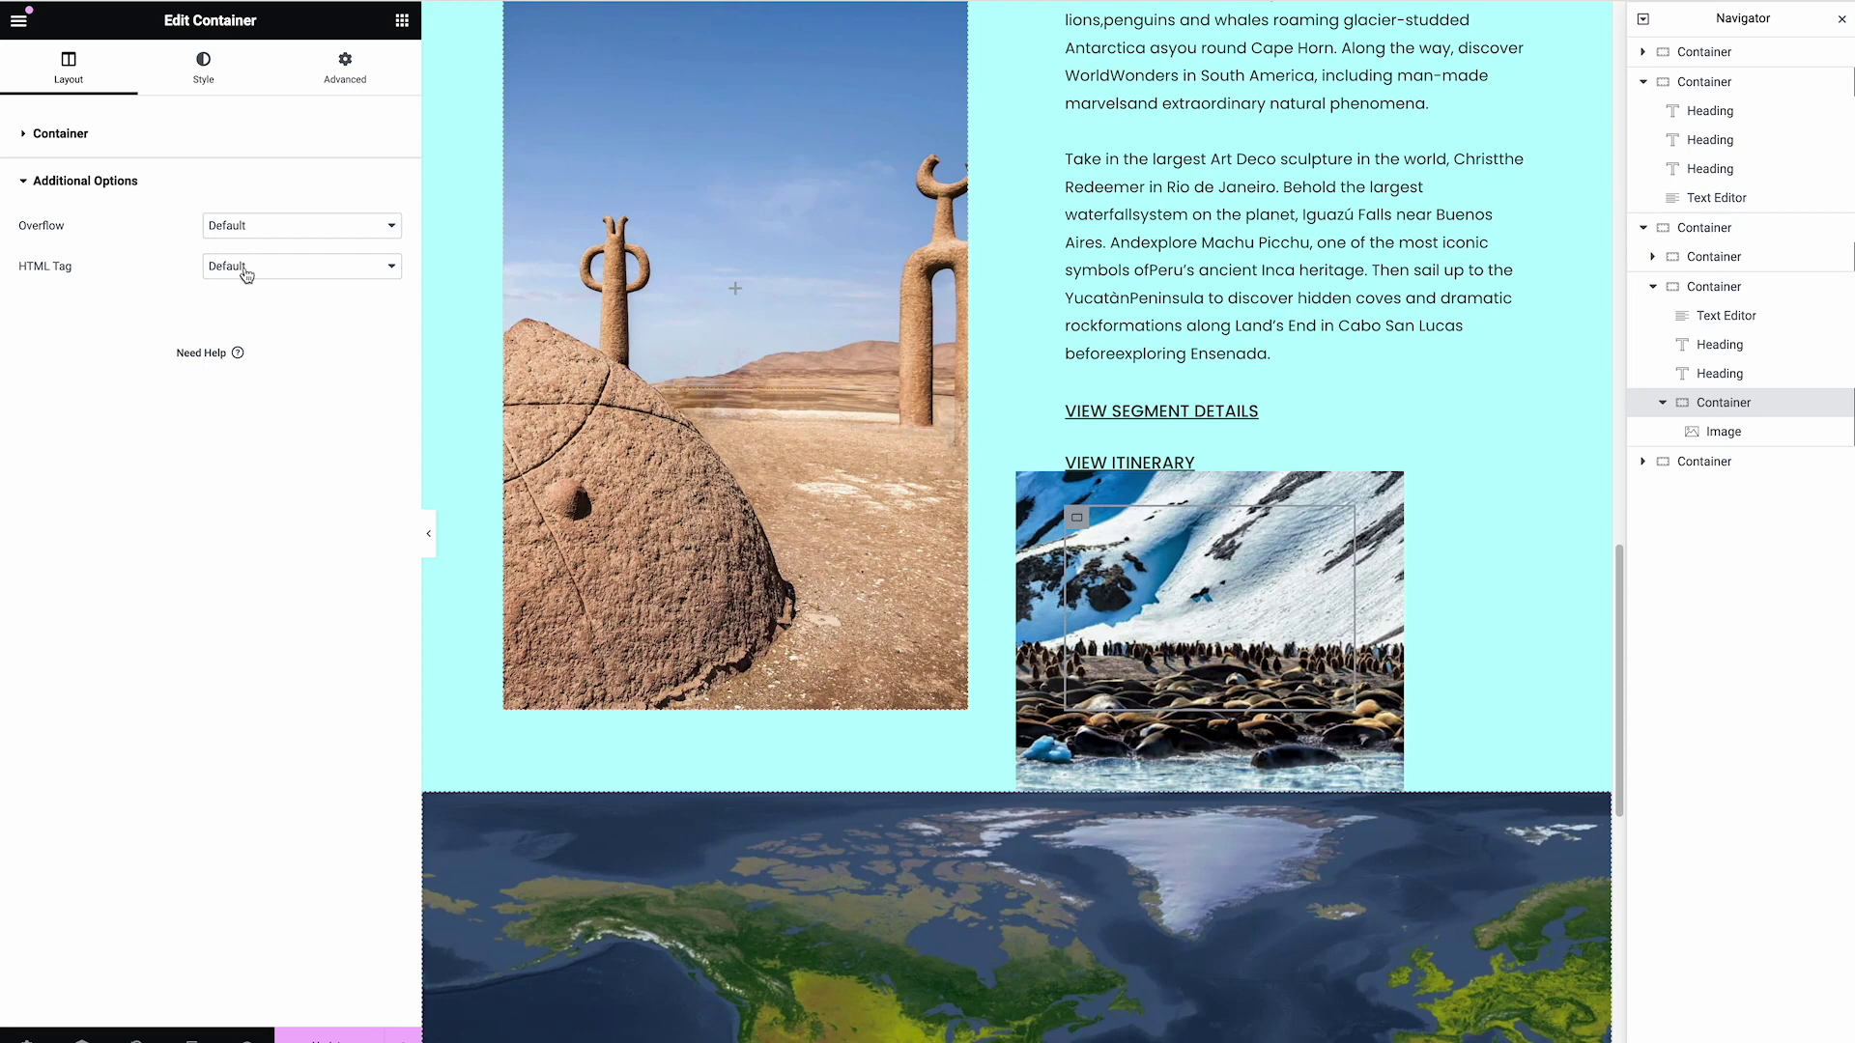
click(248, 235)
click(251, 247)
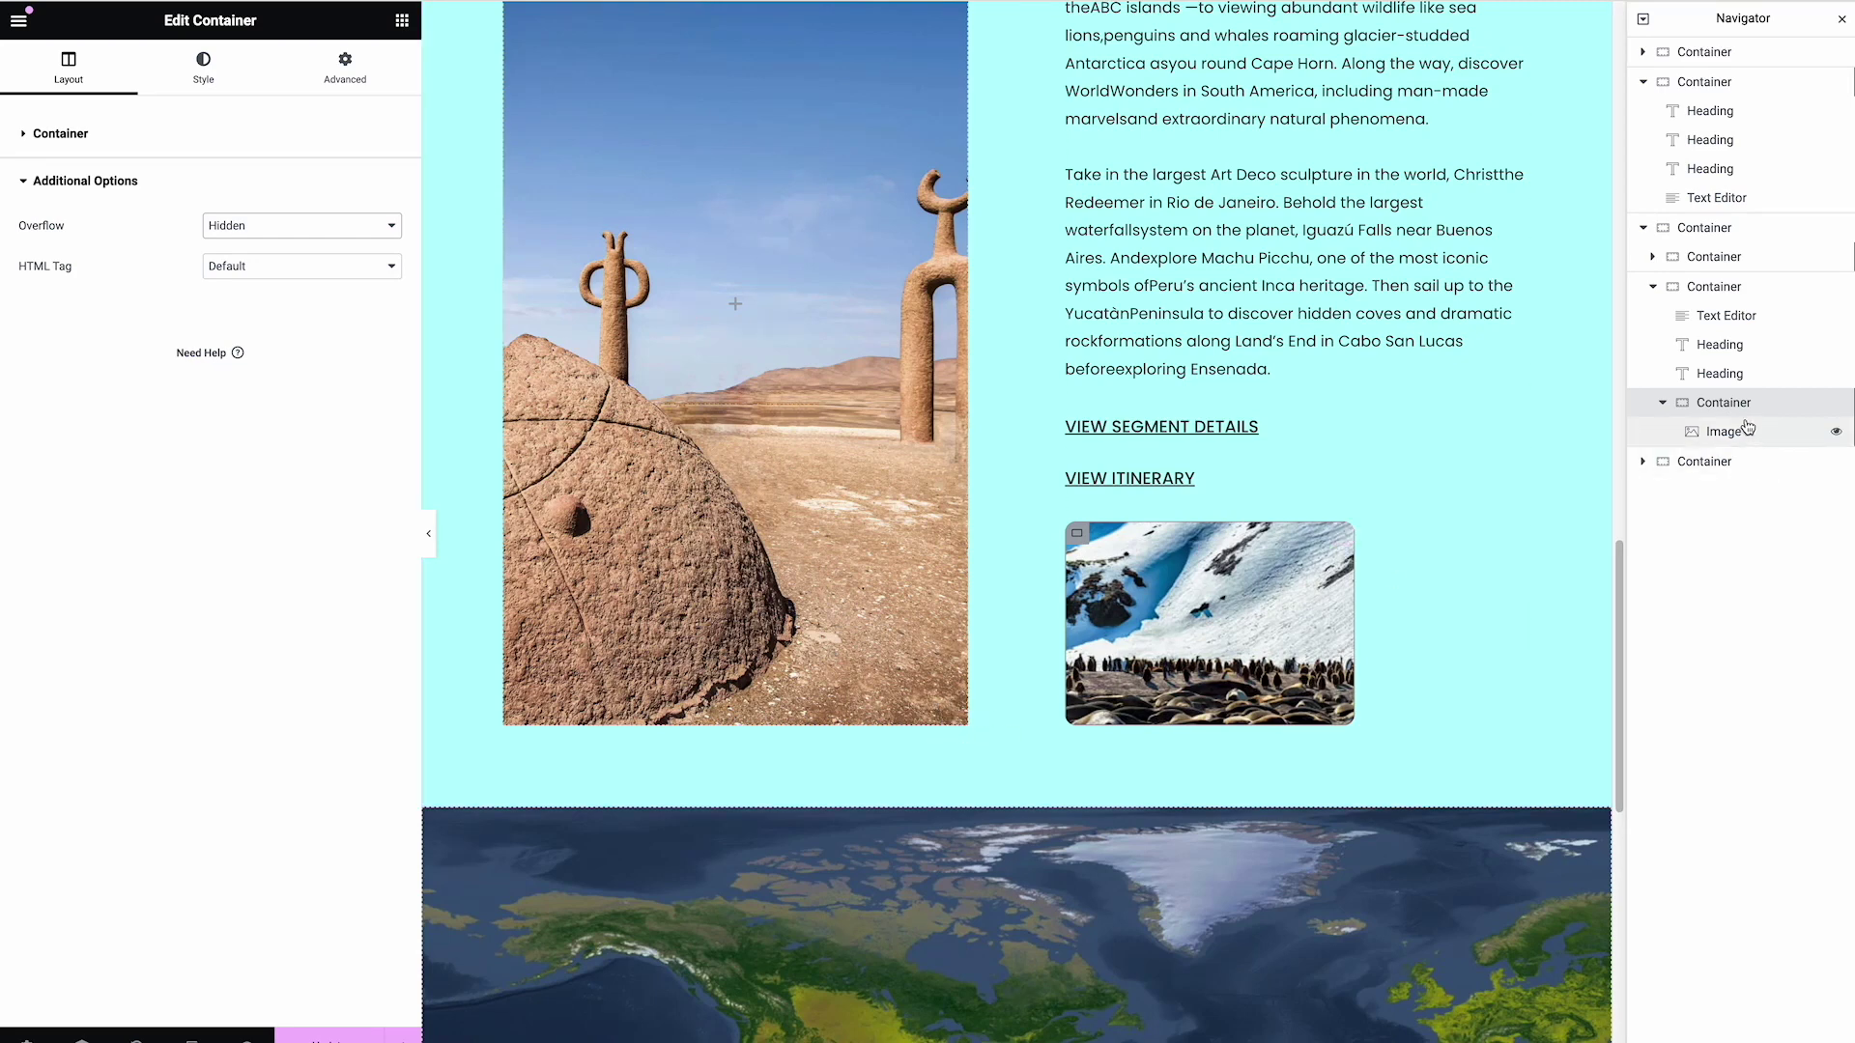
Raise the penguin container's border radius from 12 to 21 px, then preview without editor panels
click(221, 91)
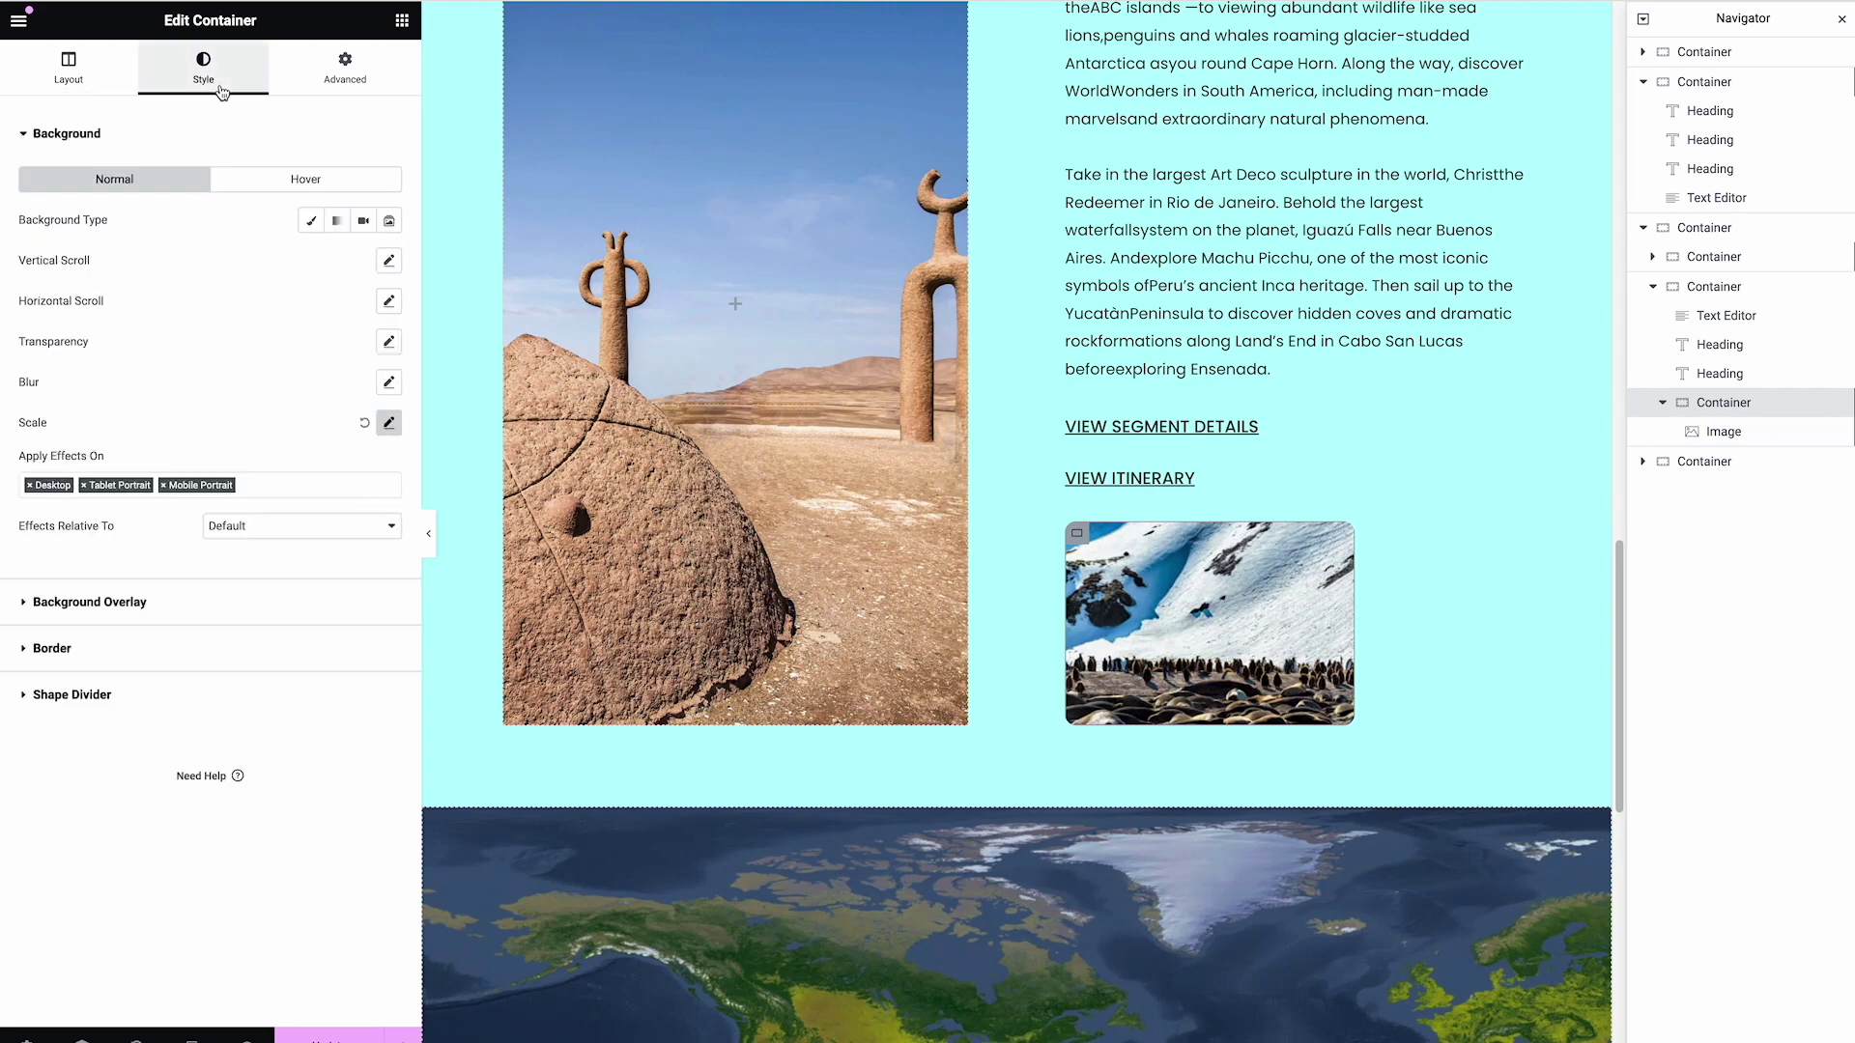
click(177, 645)
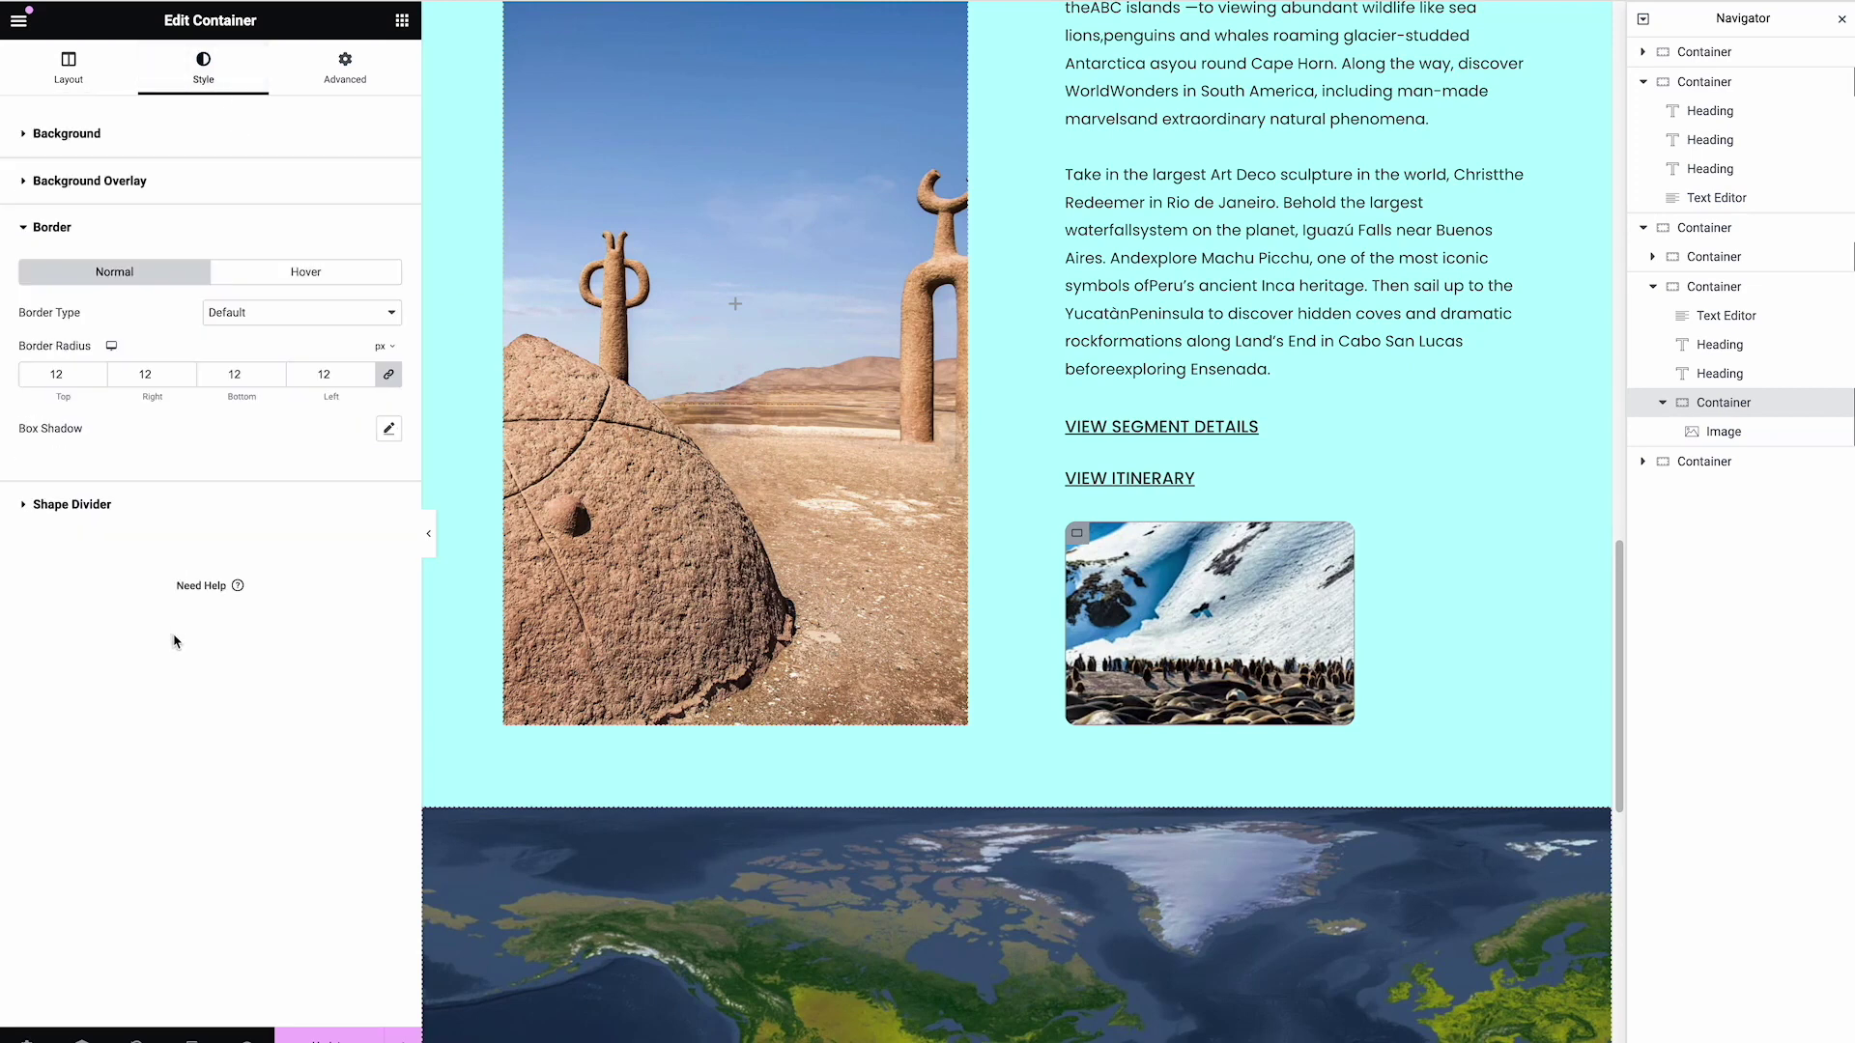
click(364, 370)
click(364, 370)
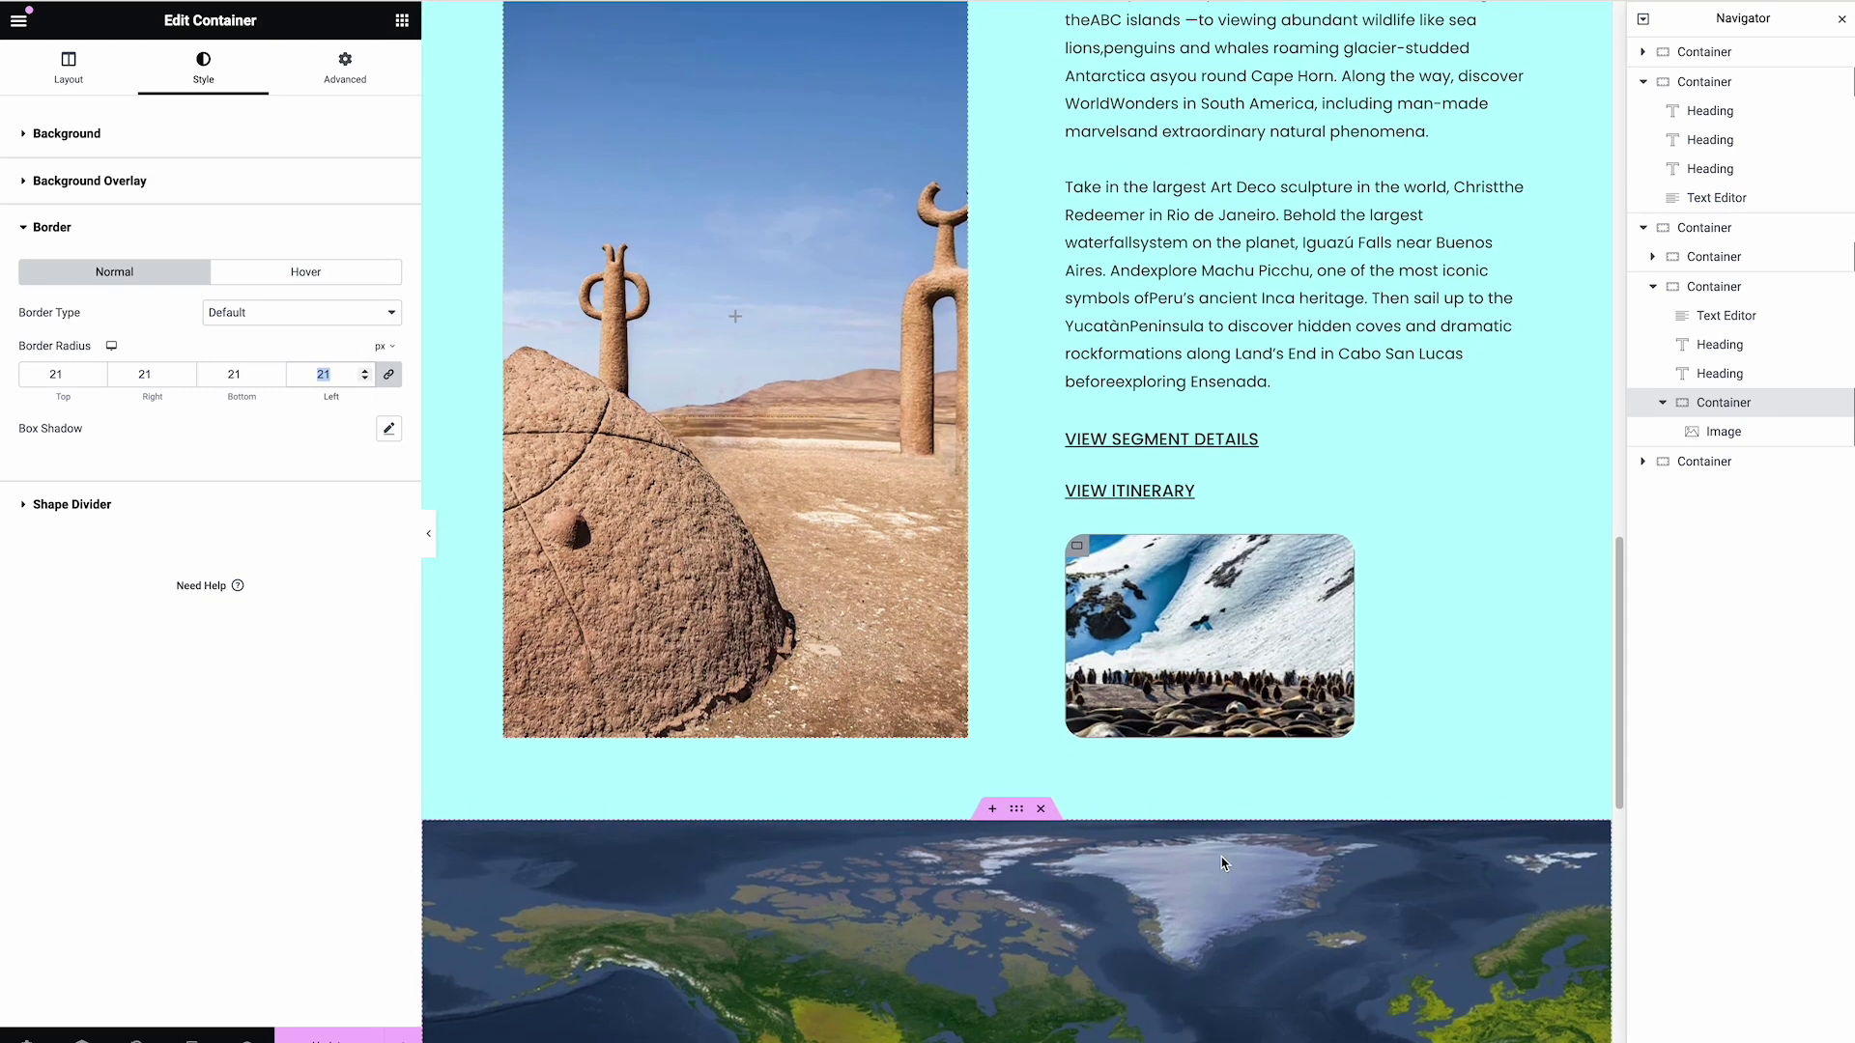
scroll(734, 629, up, 1)
click(431, 543)
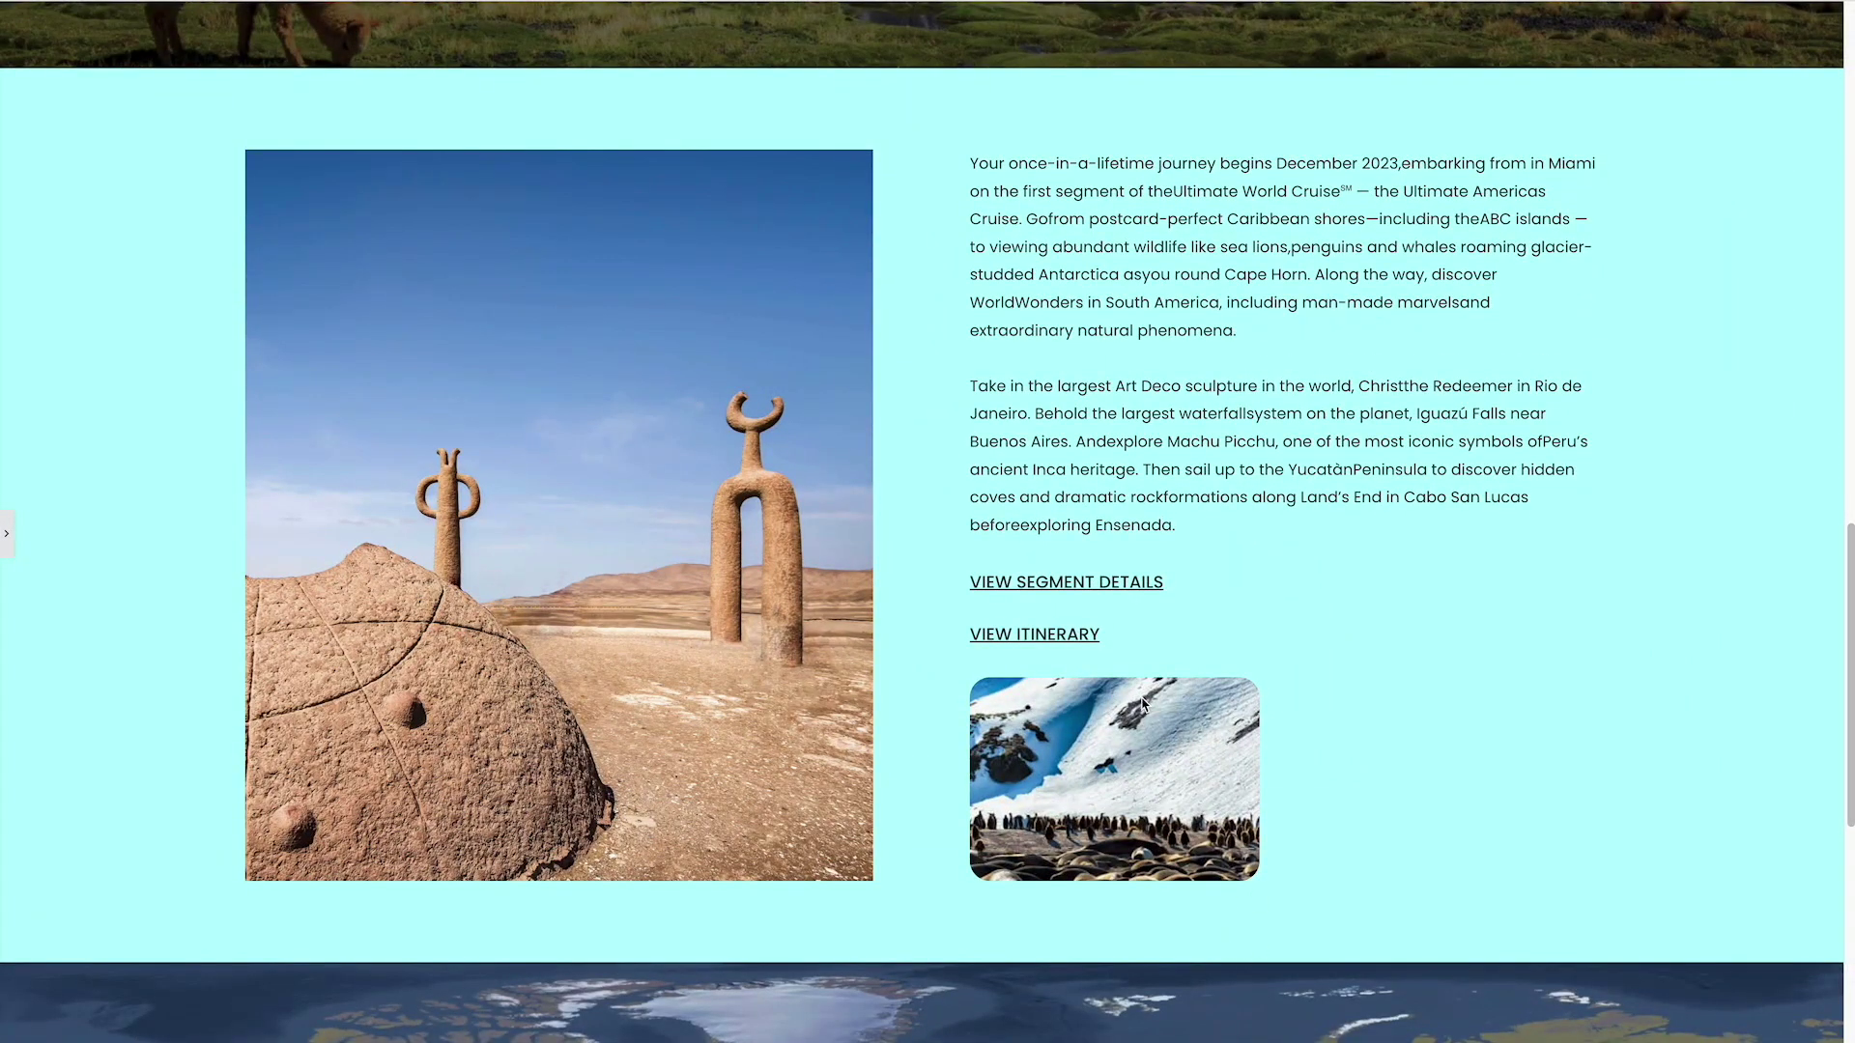
Scroll the full-page preview to check the scroll-scaling backgrounds, then bring back the editor panels
scroll(1488, 725, up, 6)
scroll(1483, 722, down, 5)
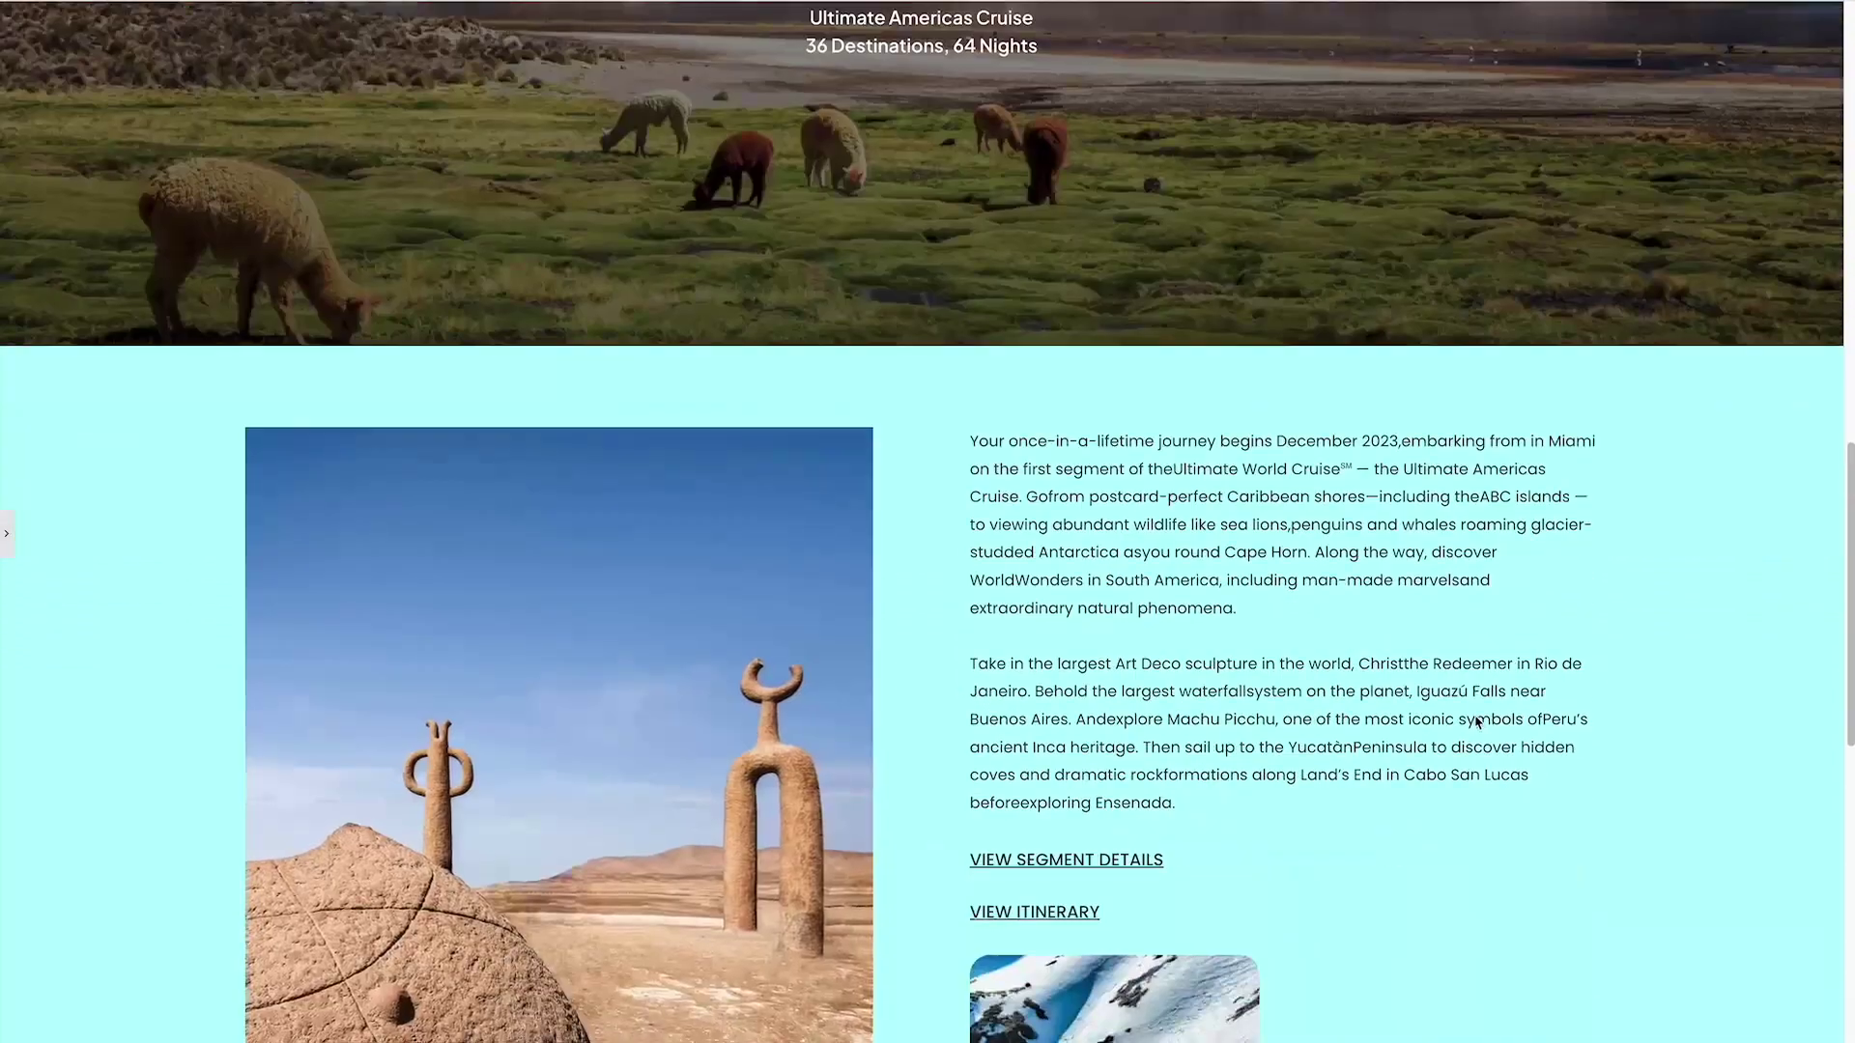
scroll(1475, 720, down, 2)
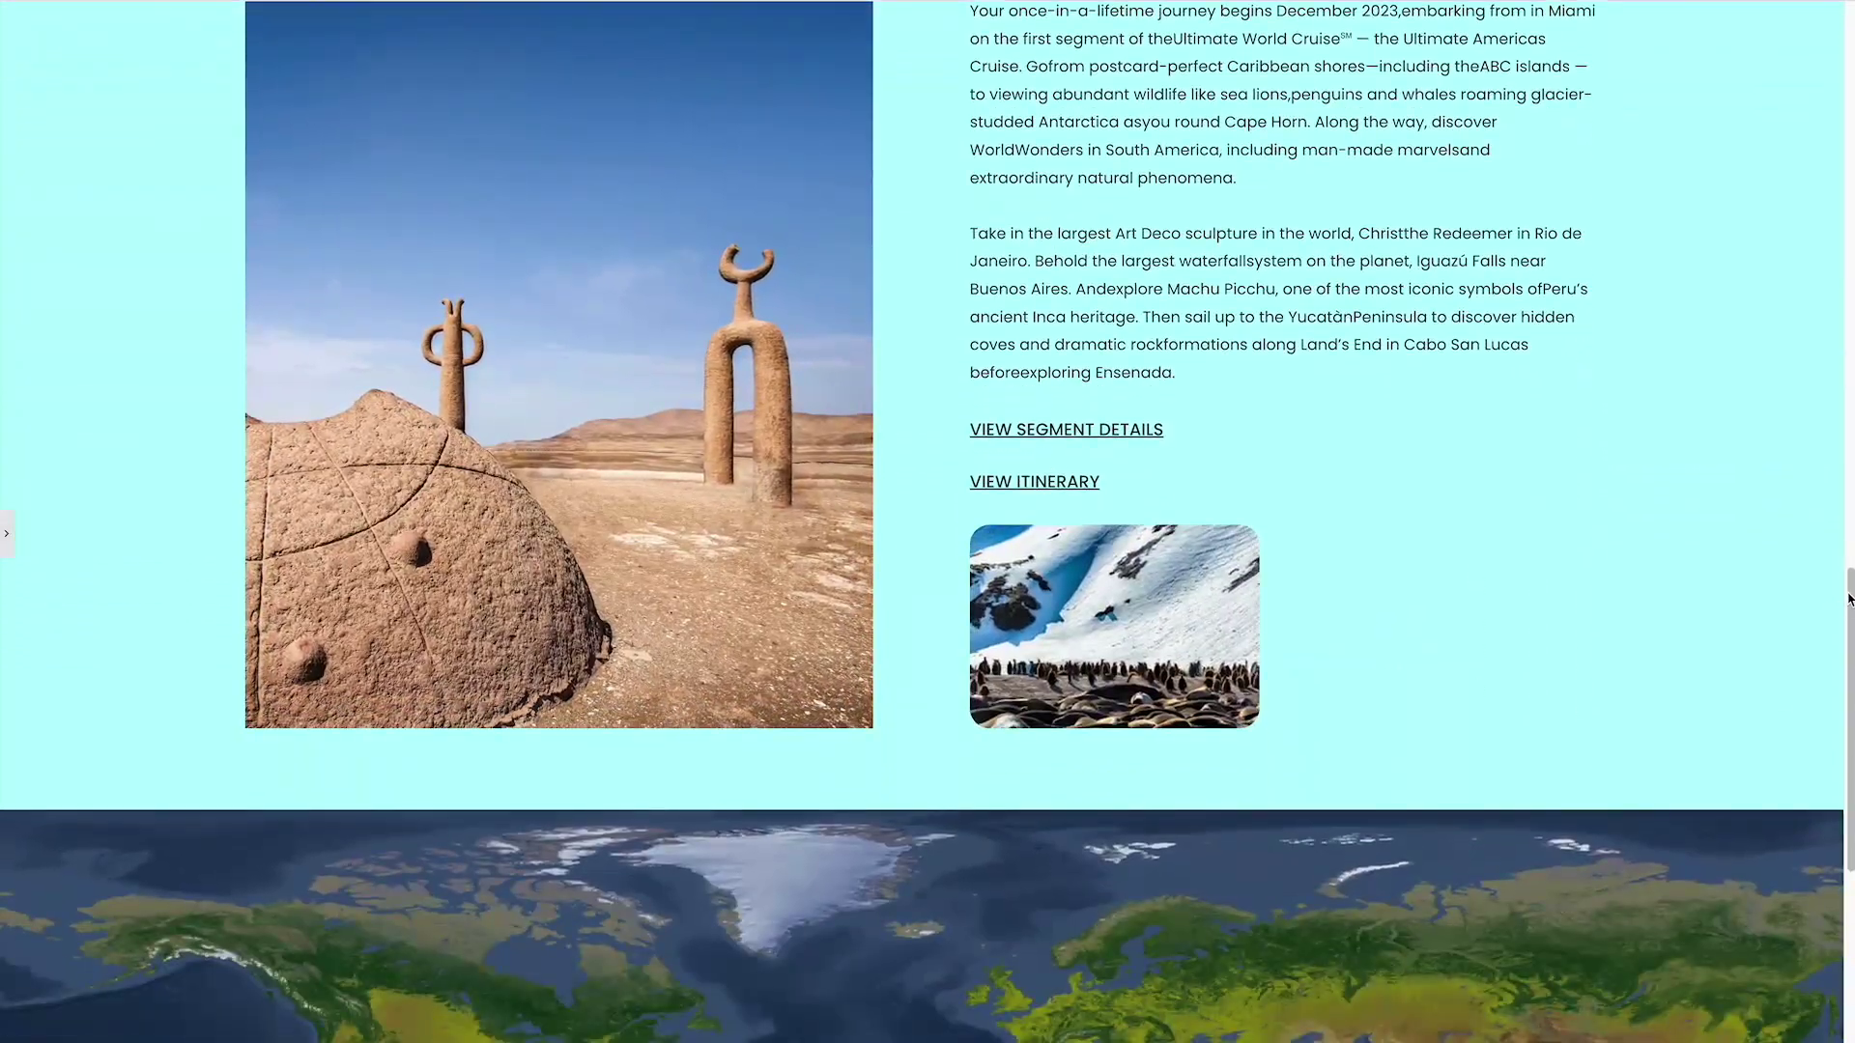
drag(1848, 600, 1811, 599)
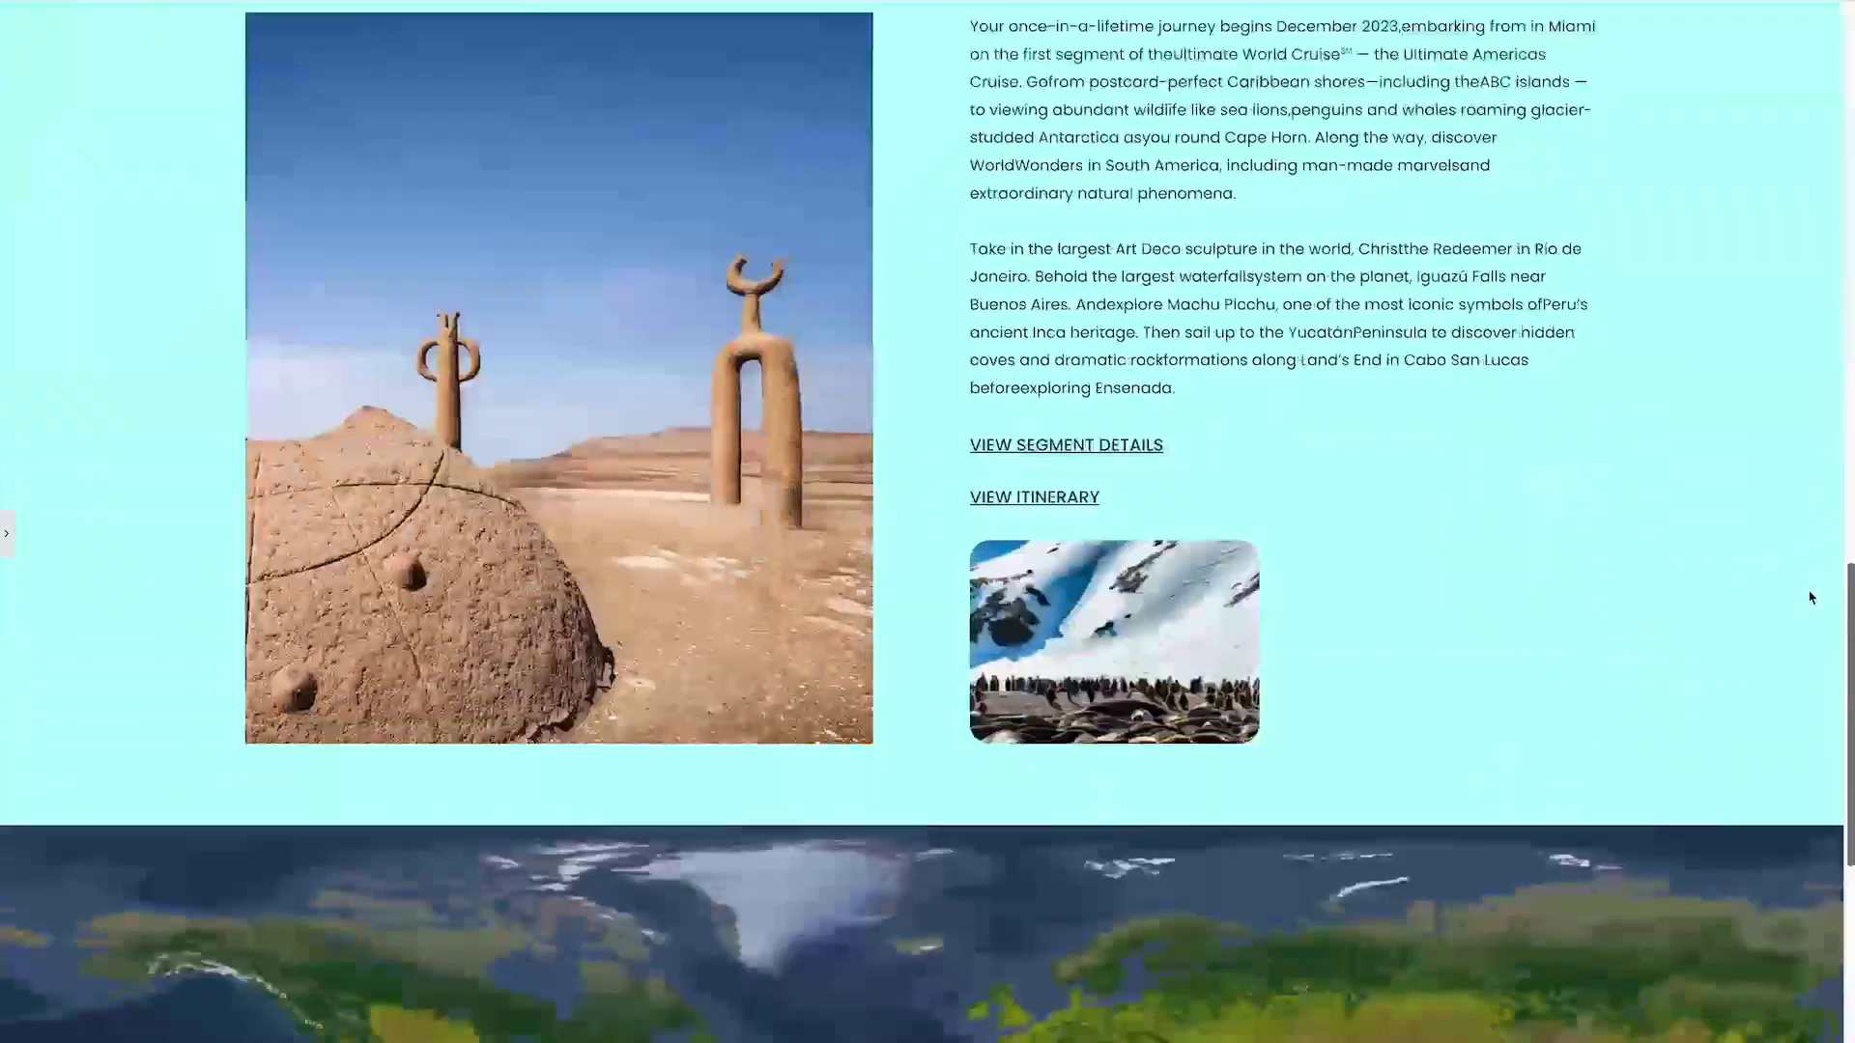
drag(1817, 674, 1825, 207)
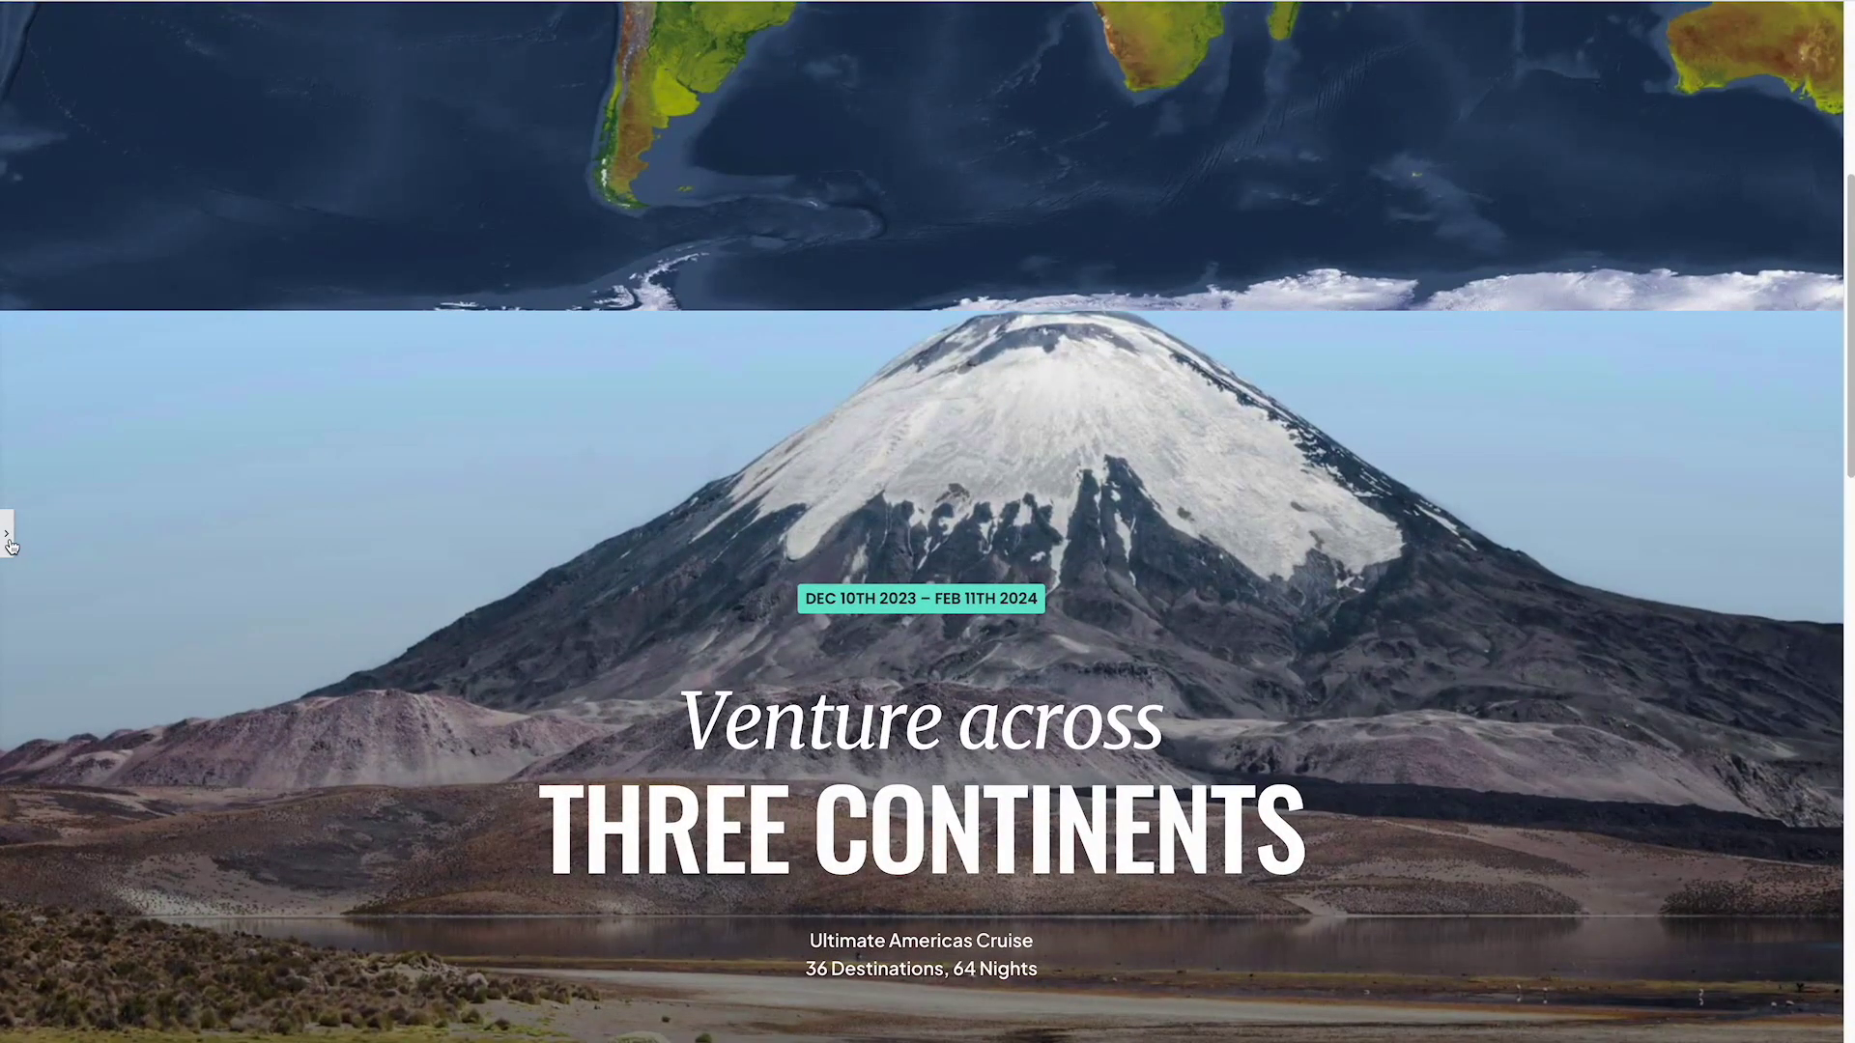
scroll(933, 571, down, 5)
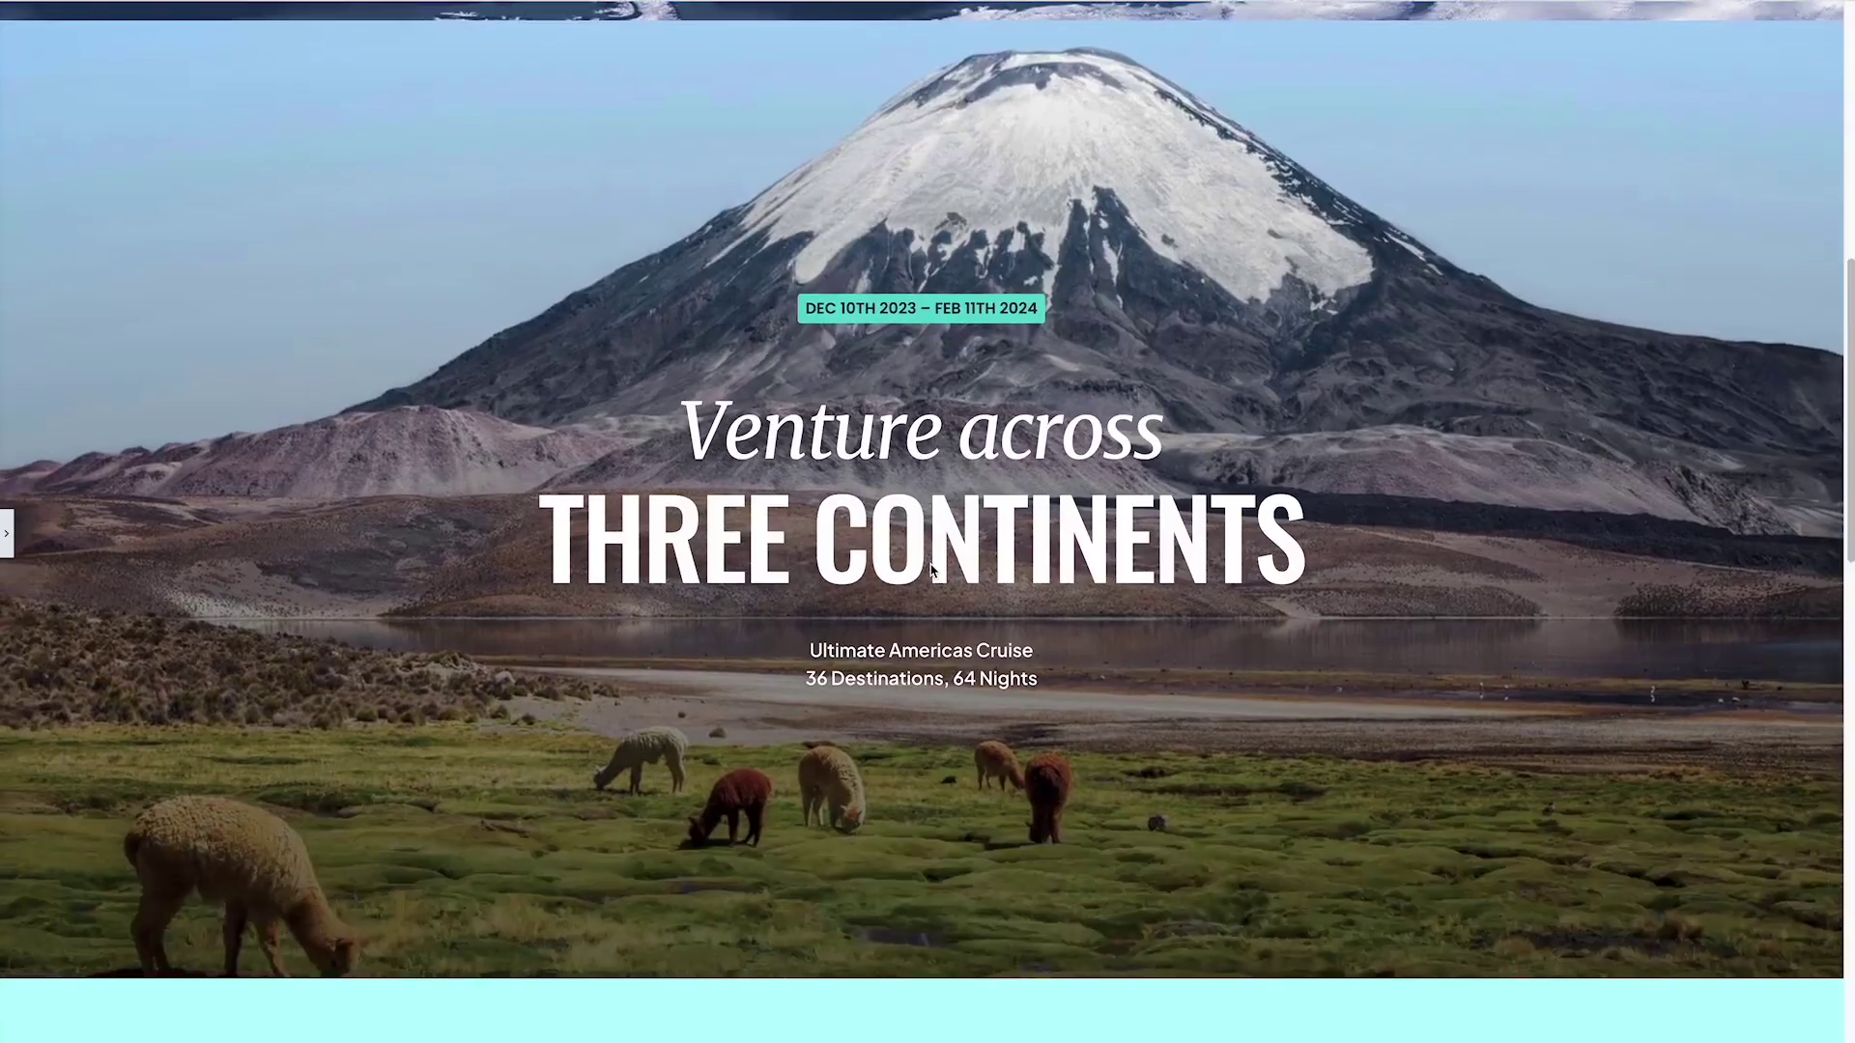
scroll(933, 571, down, 8)
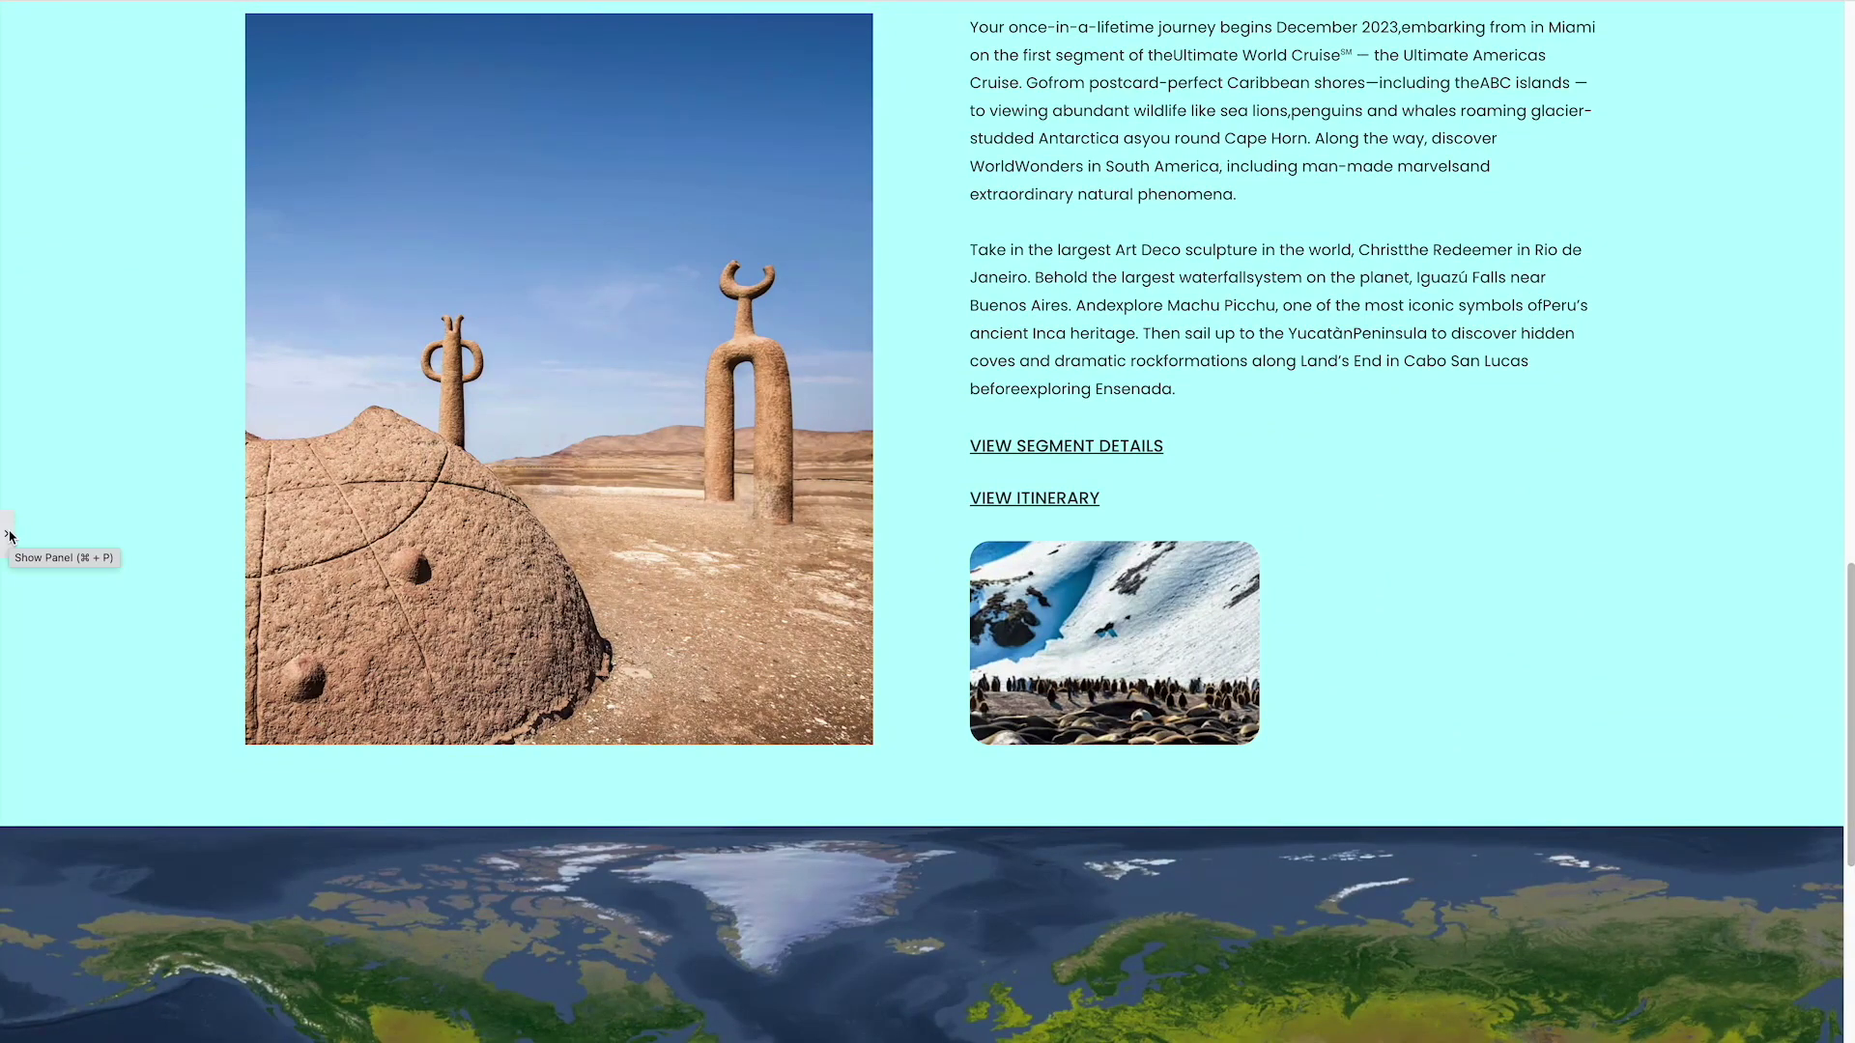
scroll(386, 623, up, 9)
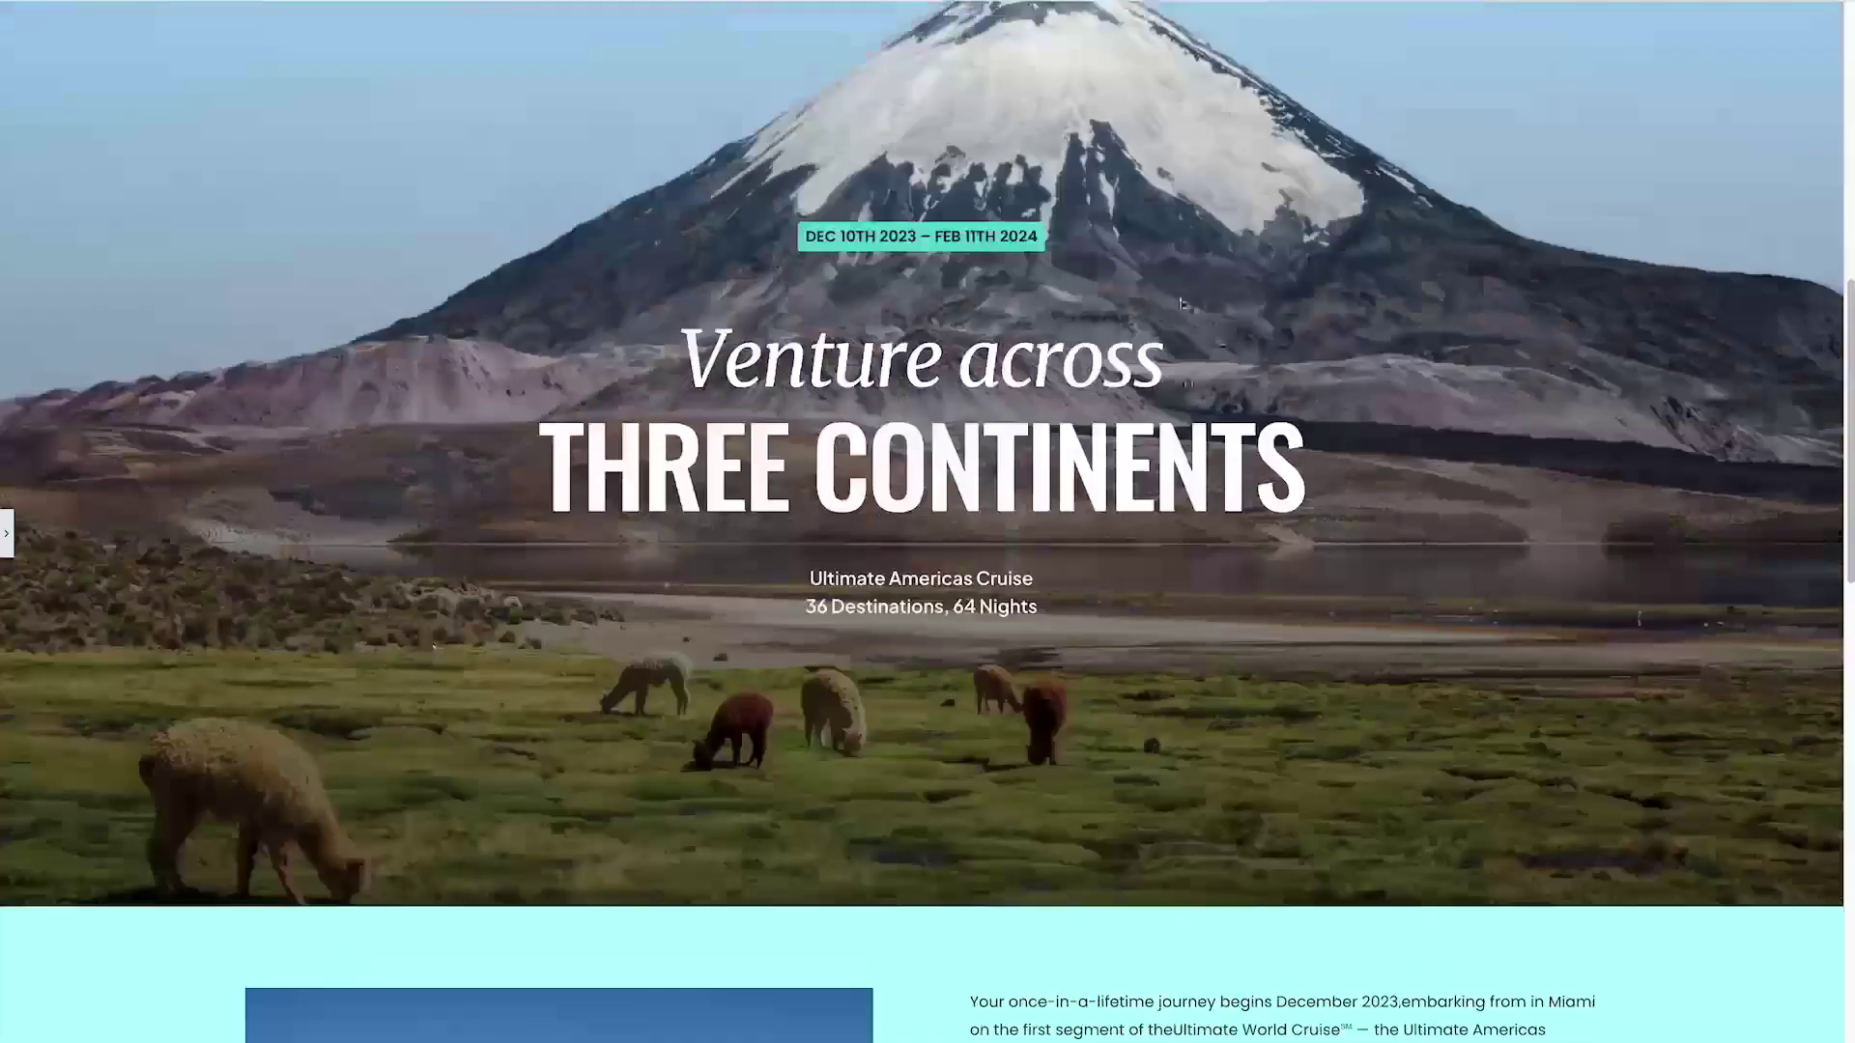
scroll(1182, 304, up, 1)
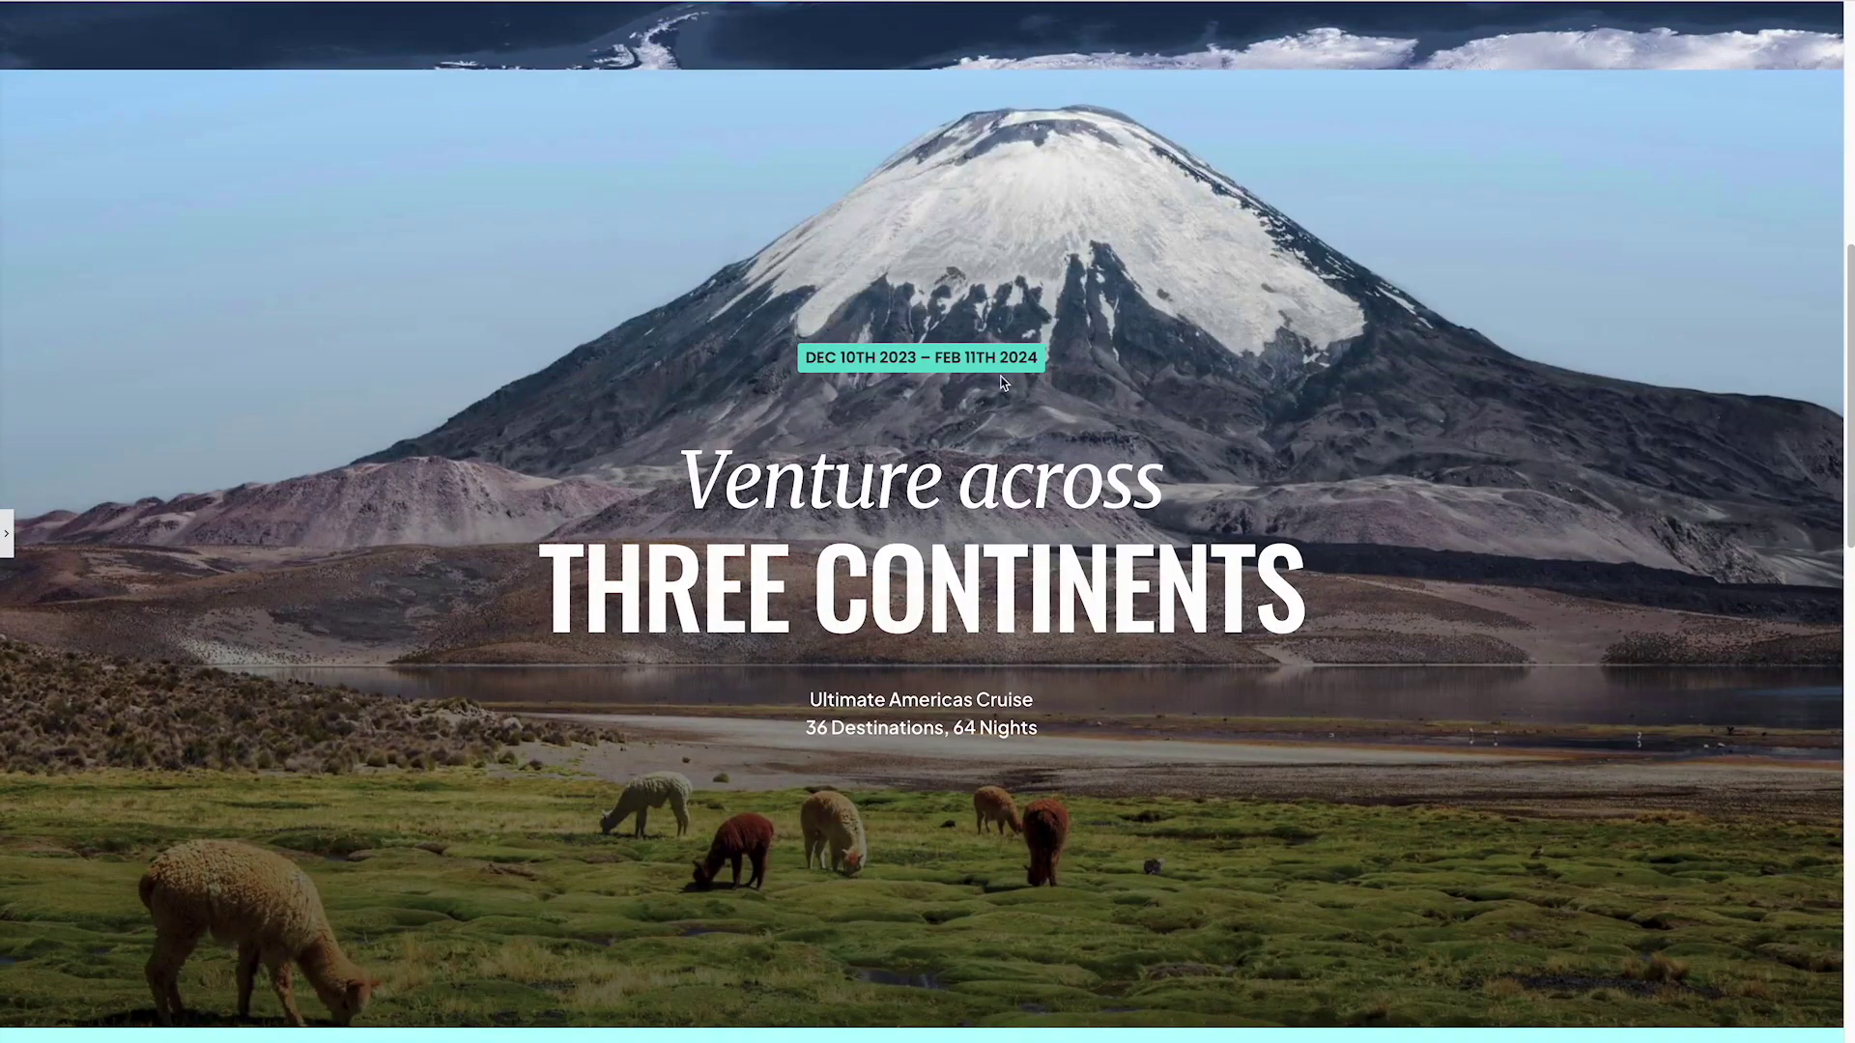
scroll(1004, 383, down, 7)
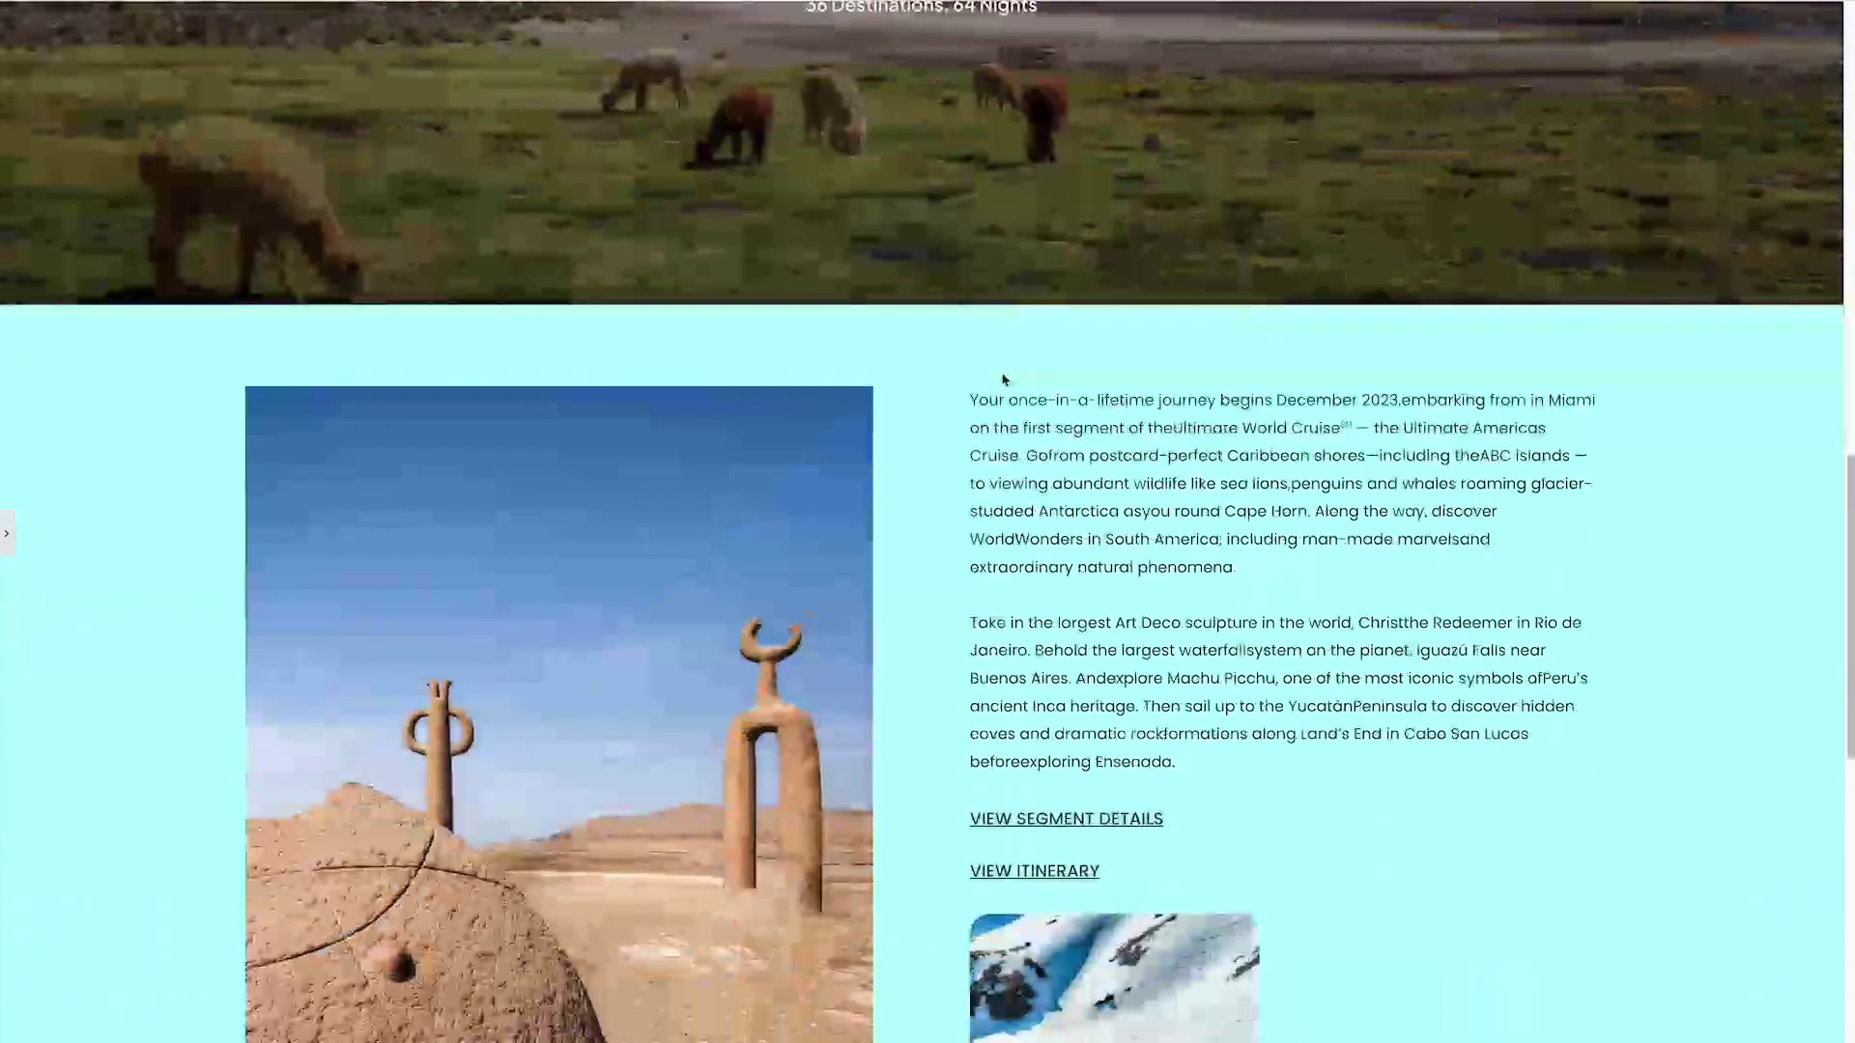
scroll(1004, 379, down, 2)
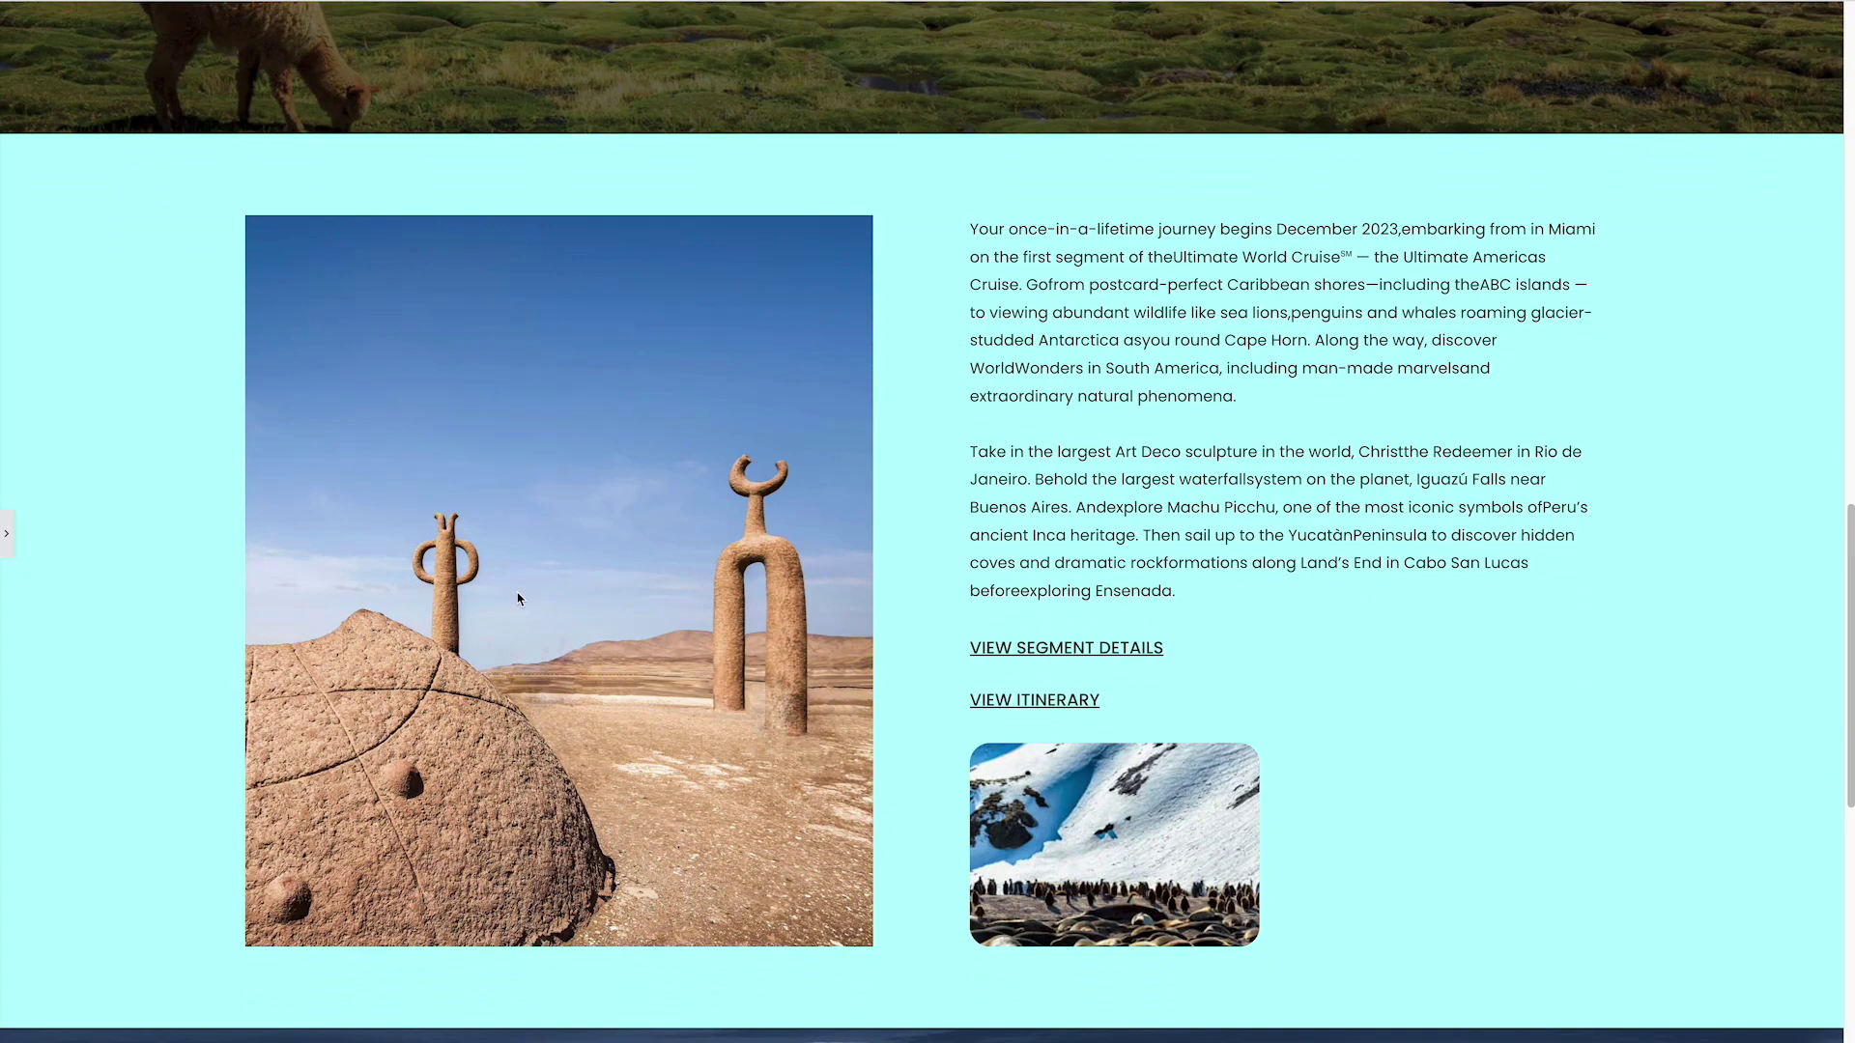
click(12, 552)
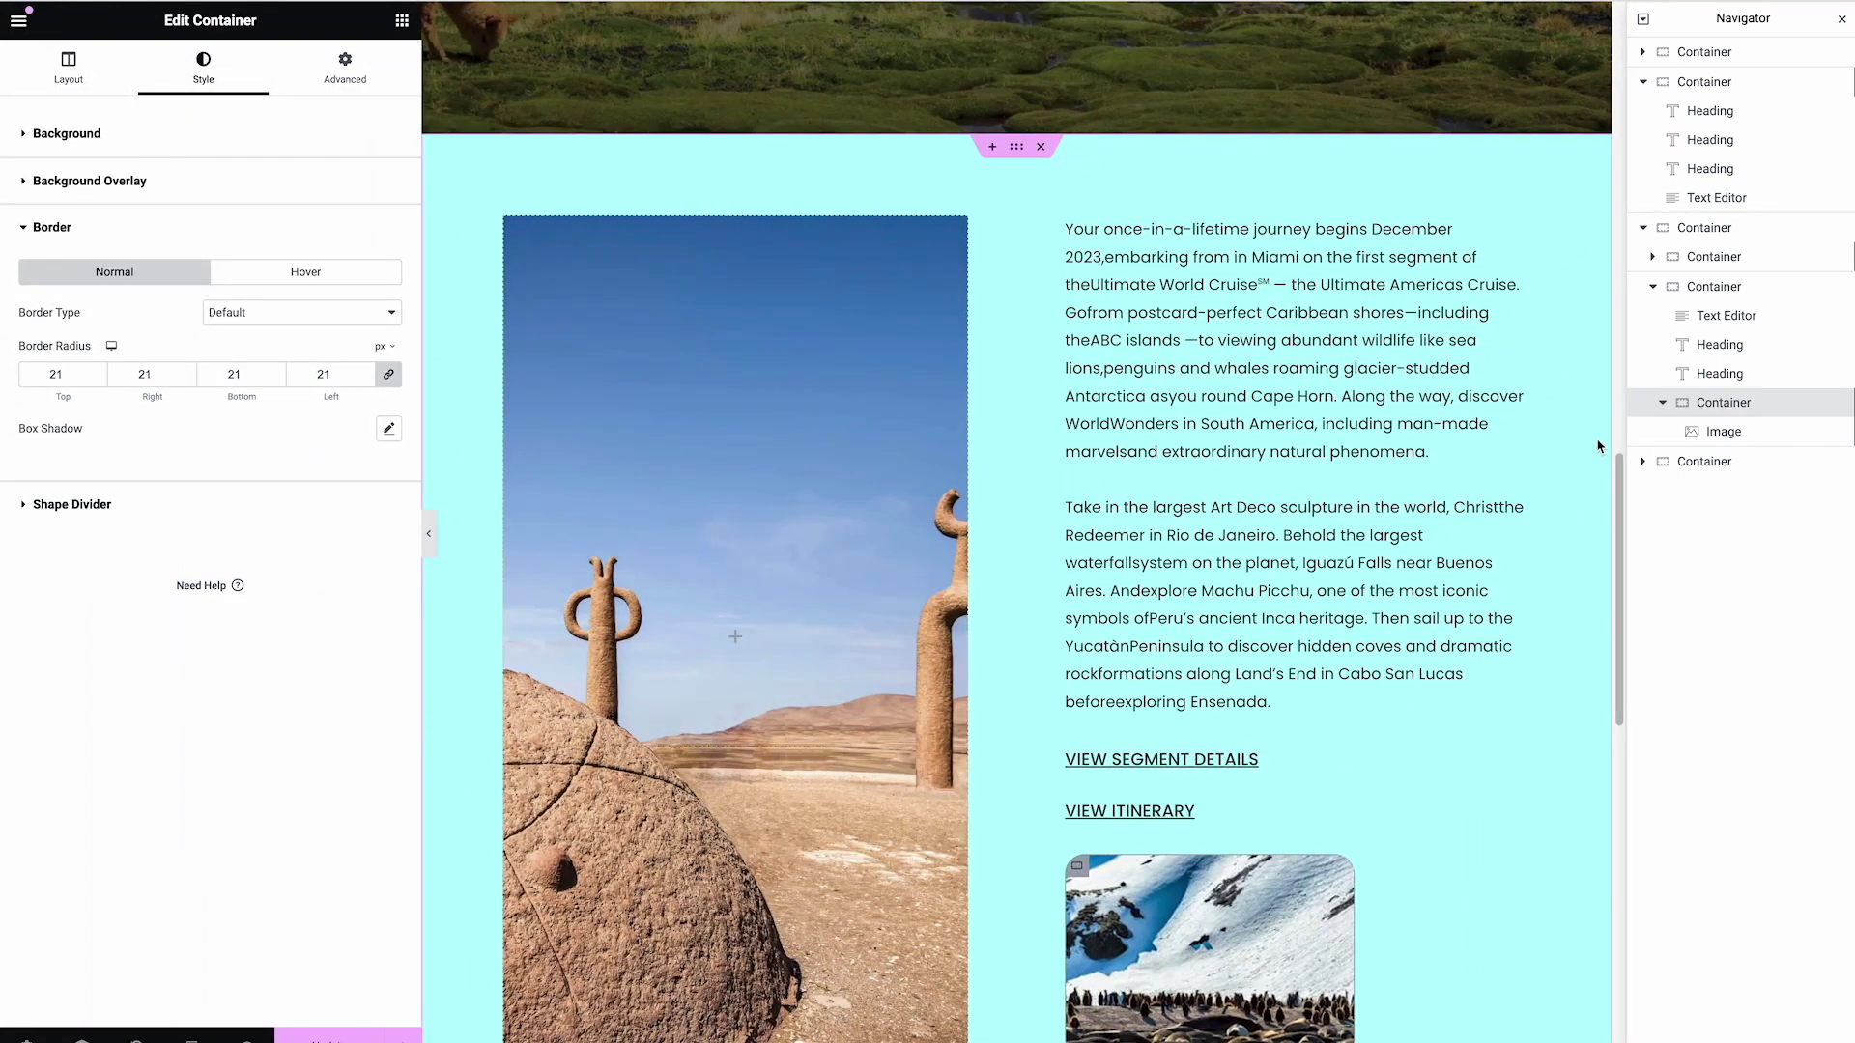
Select the penguin Image in the Navigator to edit its Advanced settings and review the page
click(1724, 433)
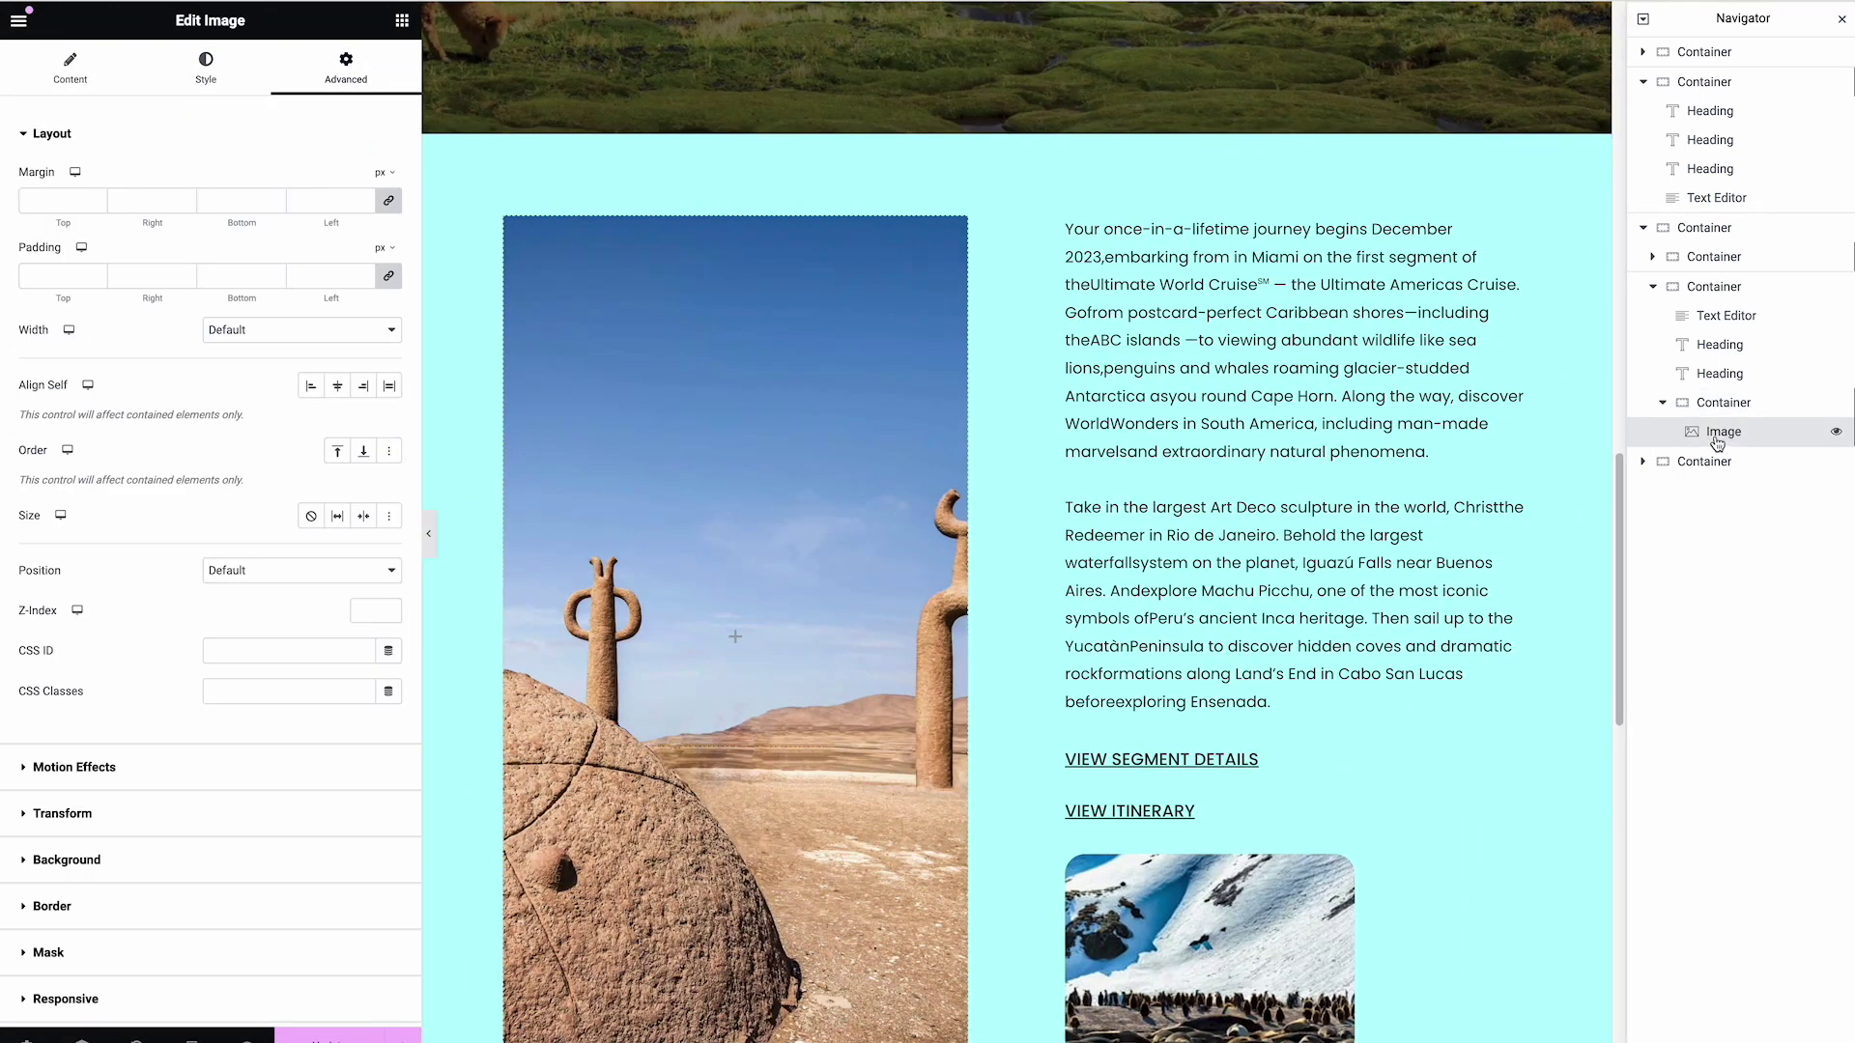
scroll(1109, 642, down, 4)
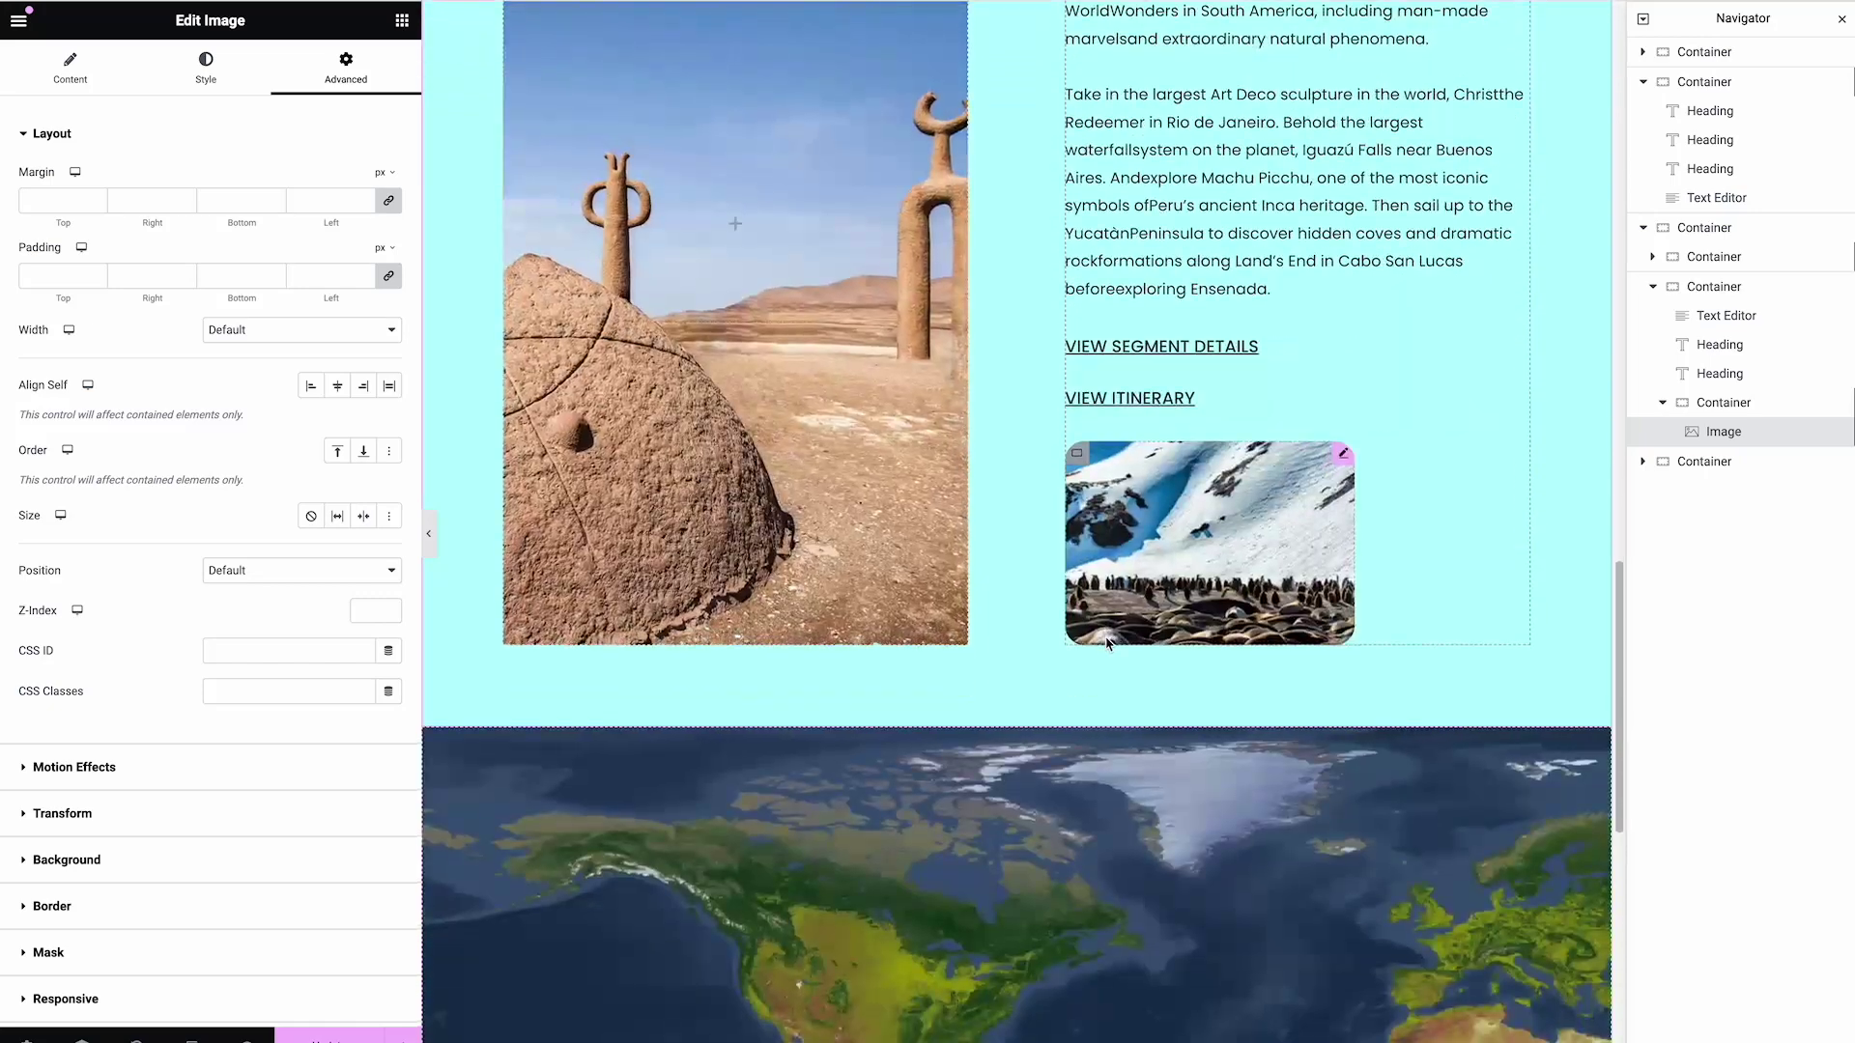
scroll(1109, 643, up, 6)
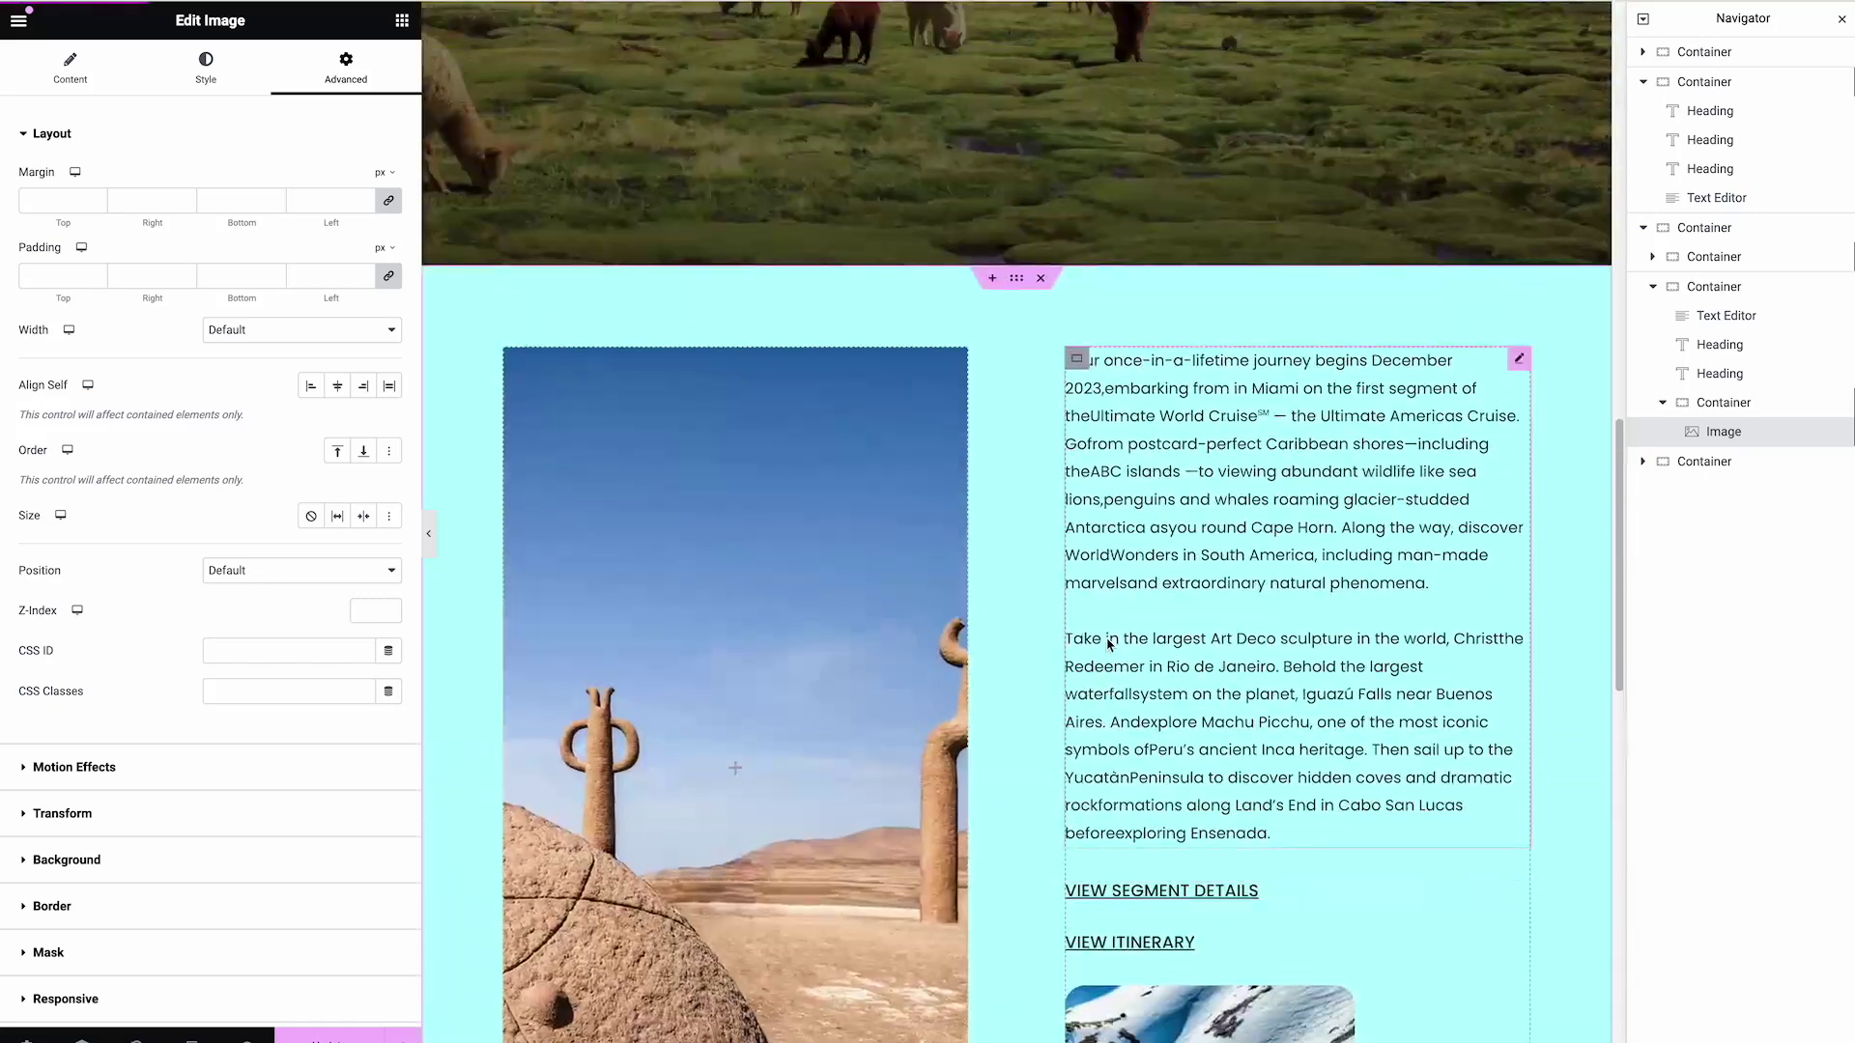
scroll(1109, 642, down, 2)
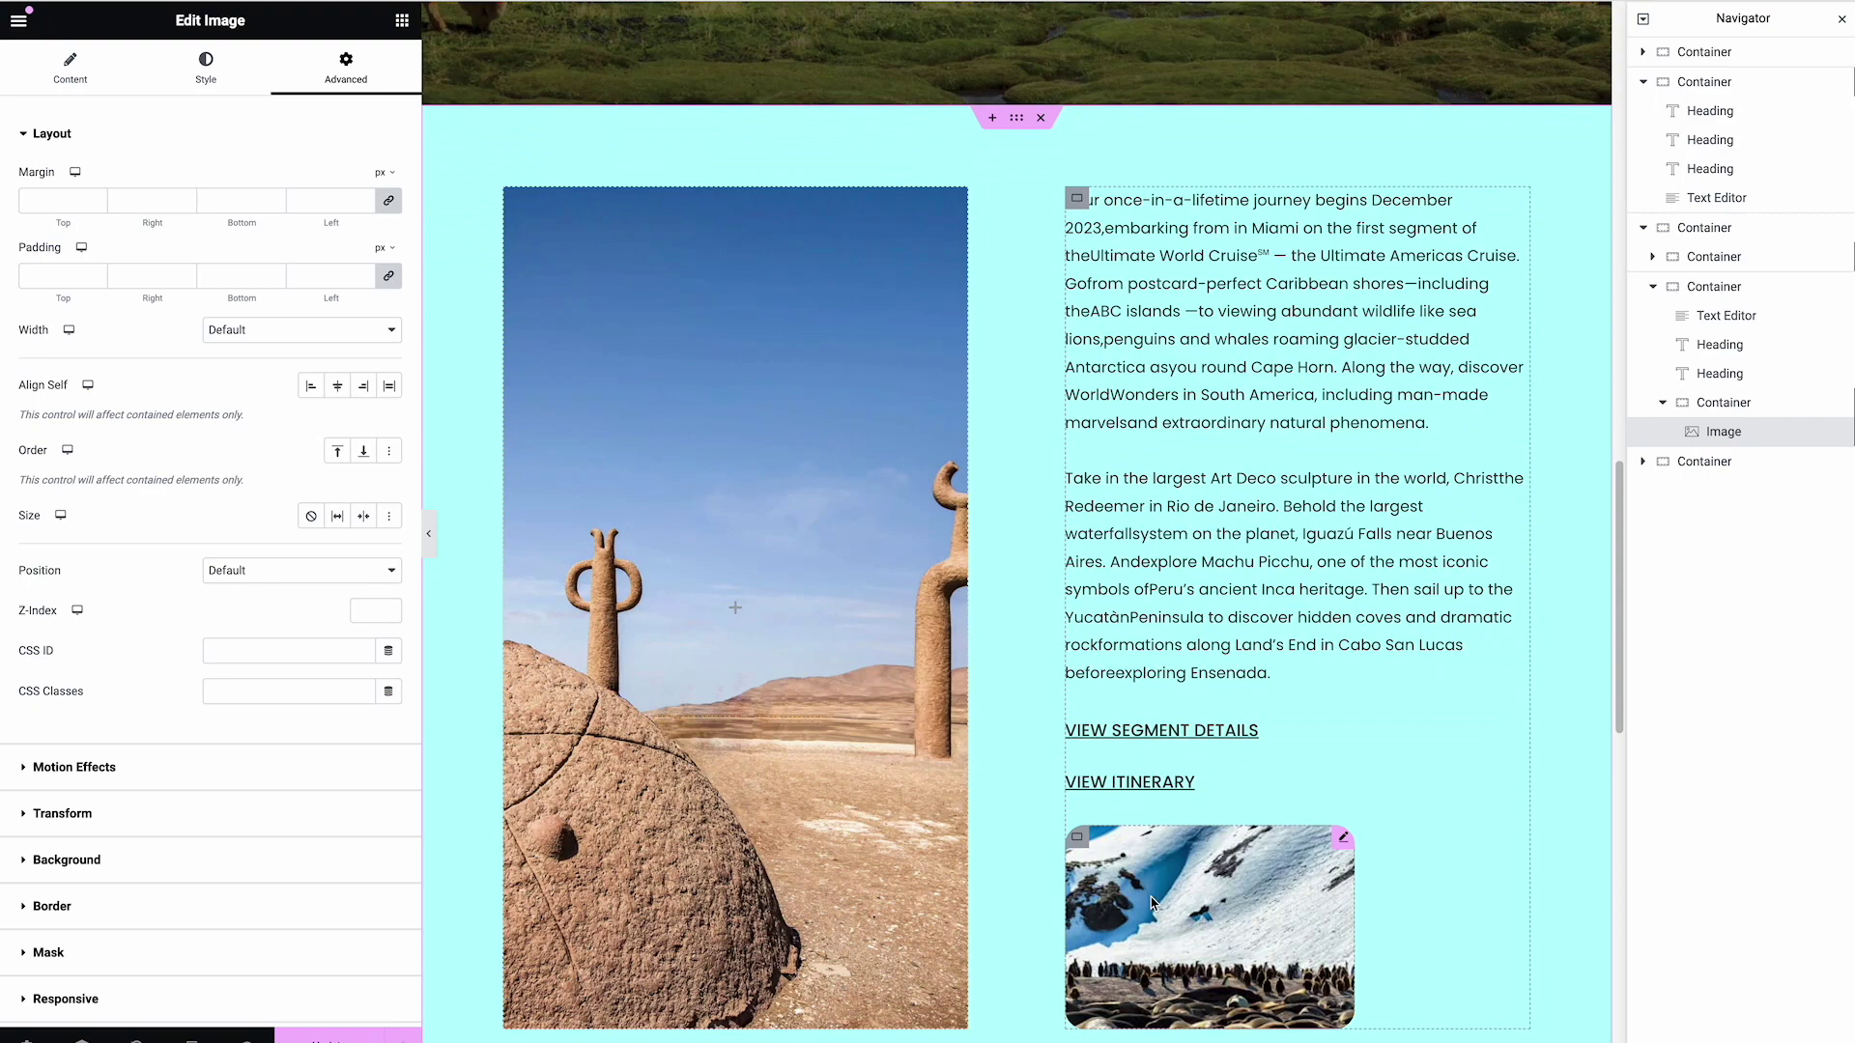
scroll(1152, 903, up, 8)
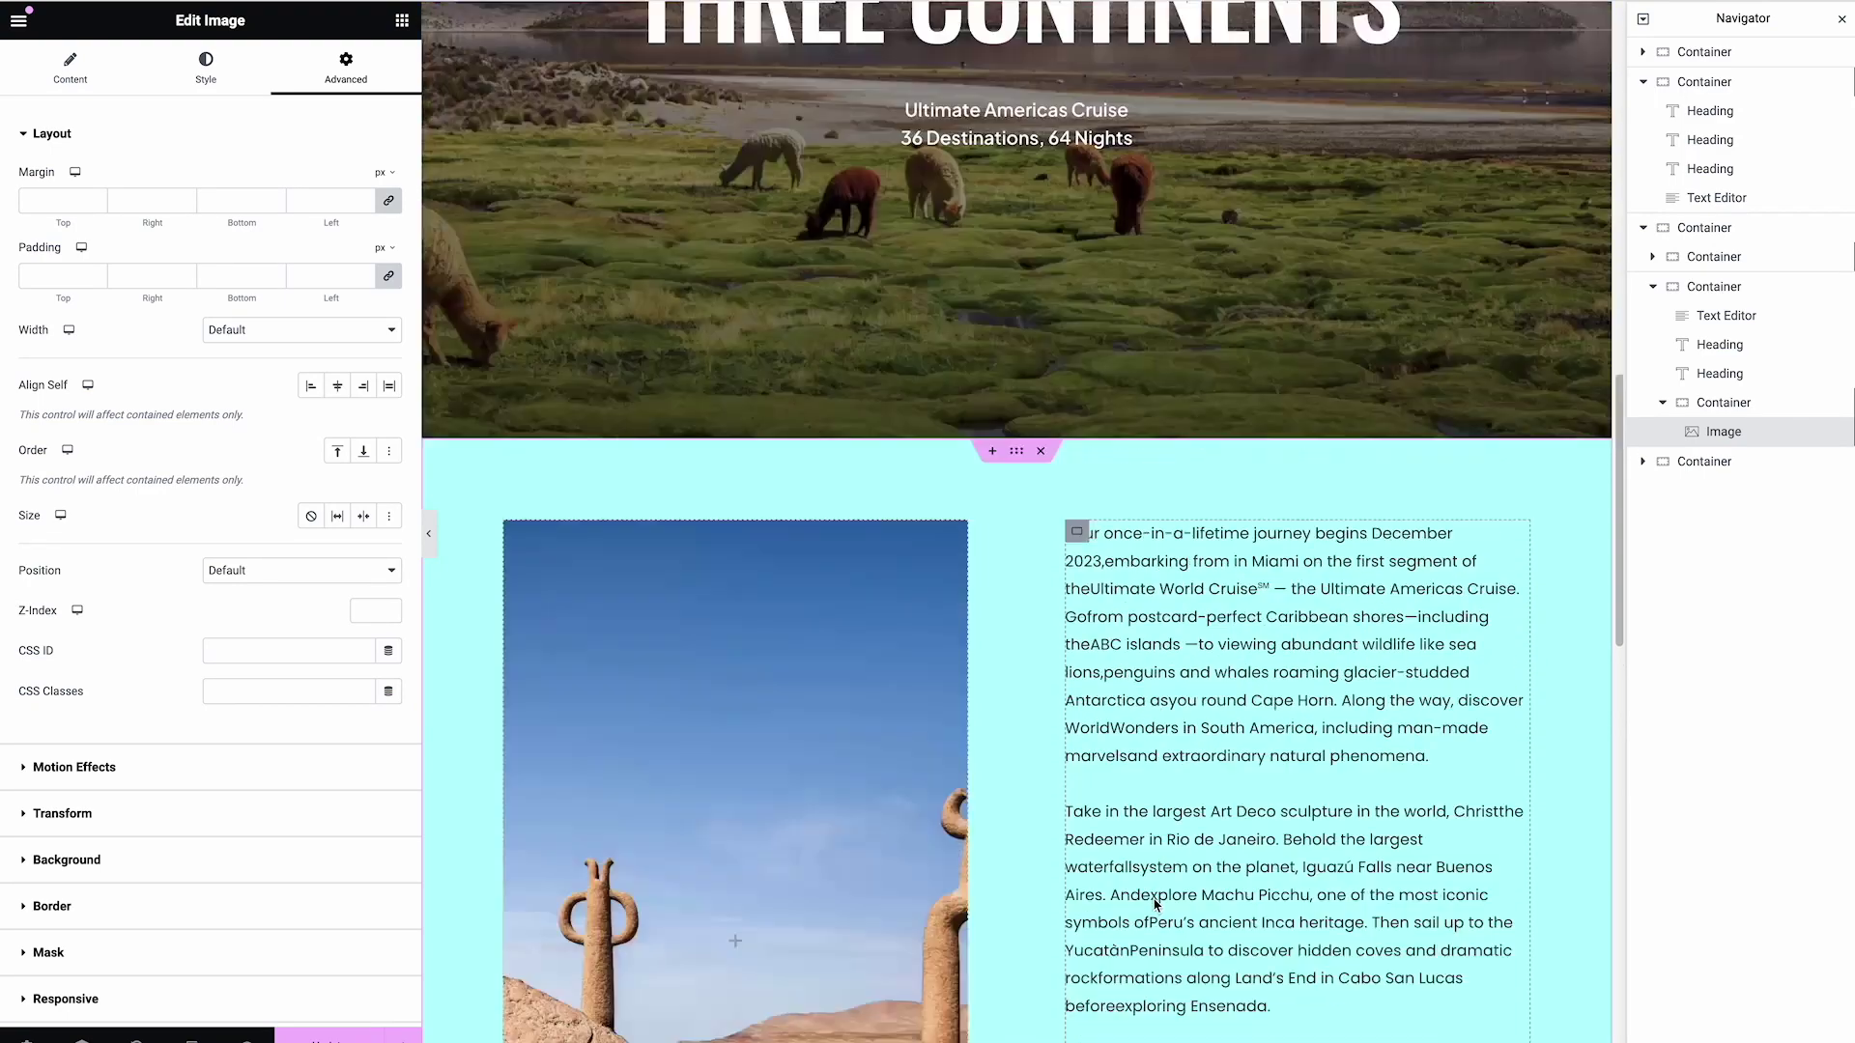
scroll(1158, 906, up, 2)
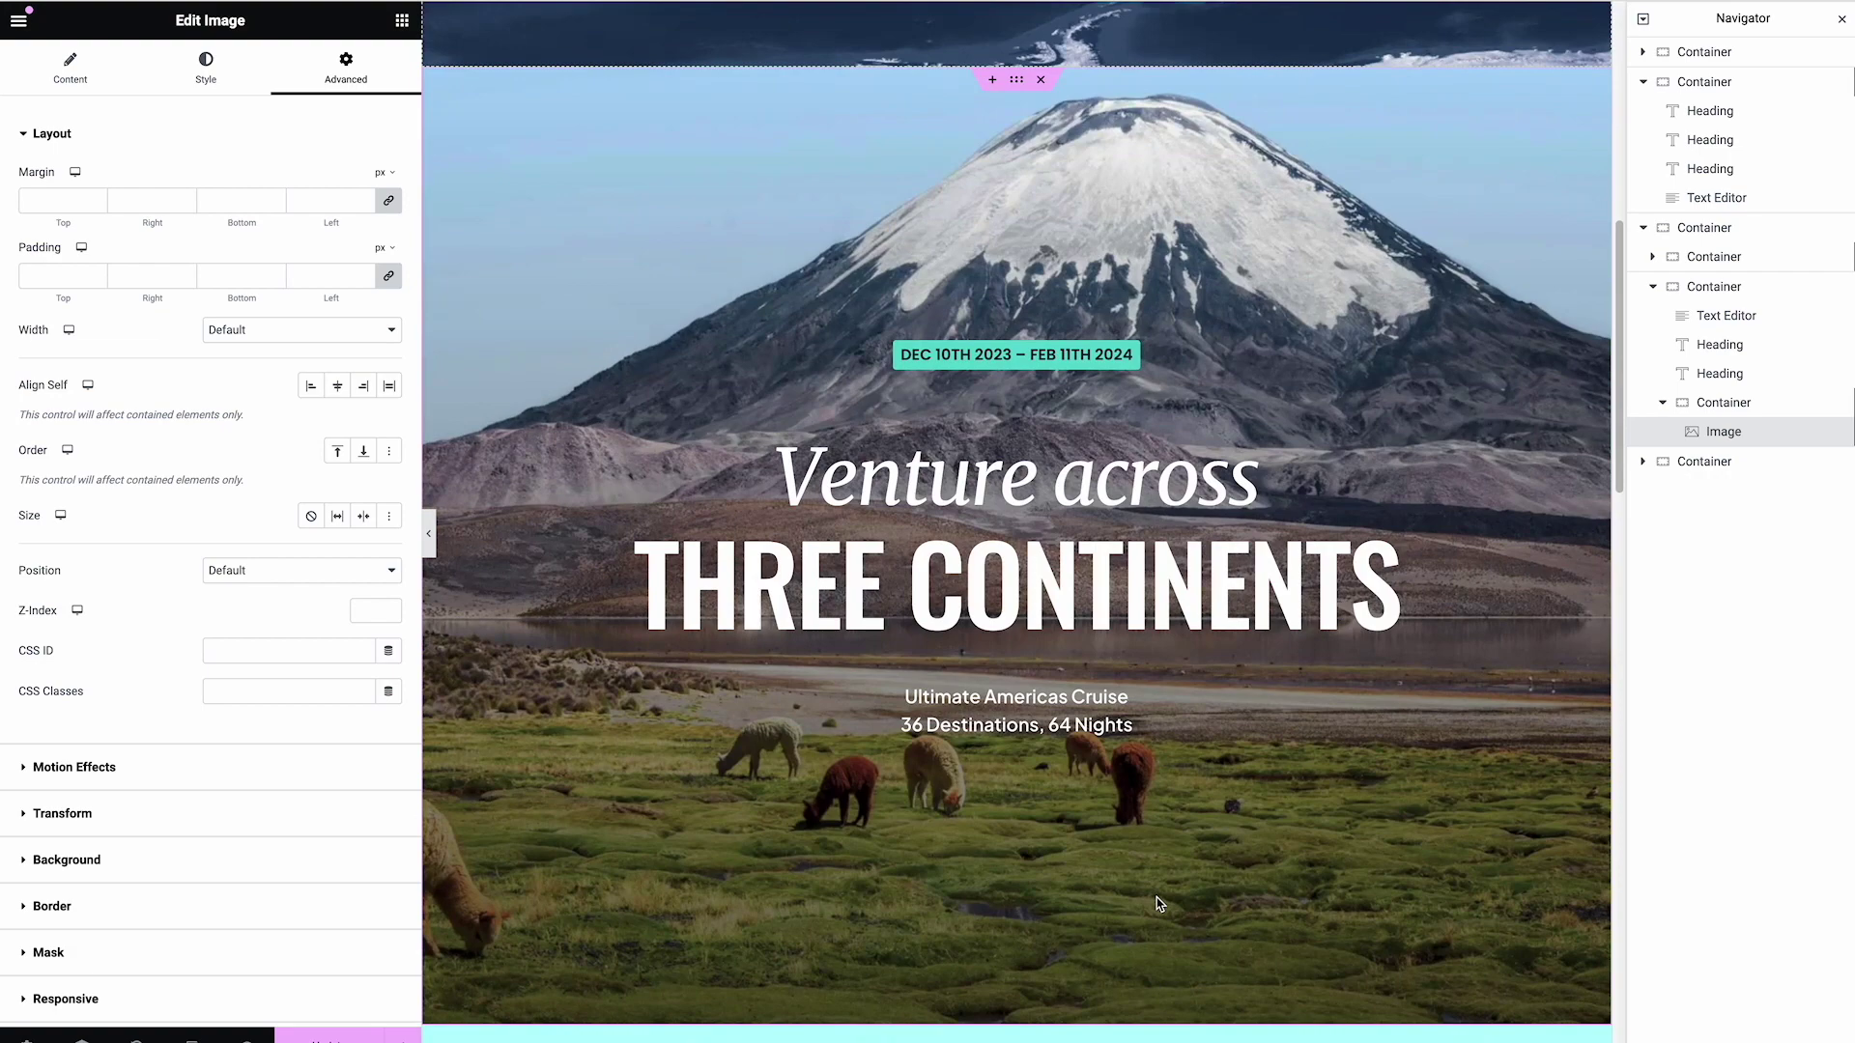